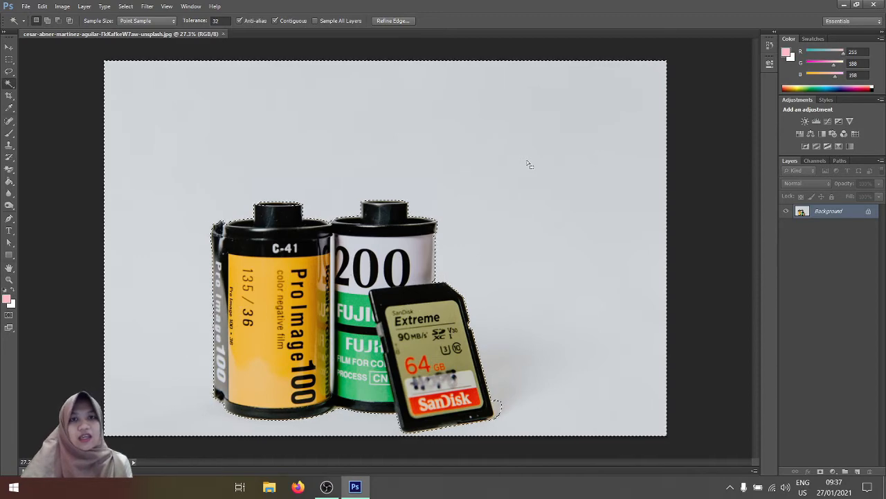
Step: Add the unselected shadow patch beside the memory card's lower corner to the background selection with the Magic Wand
{"action": "scroll", "coordinate": [339, 279], "scroll_direction": "up", "scroll_amount": 5}
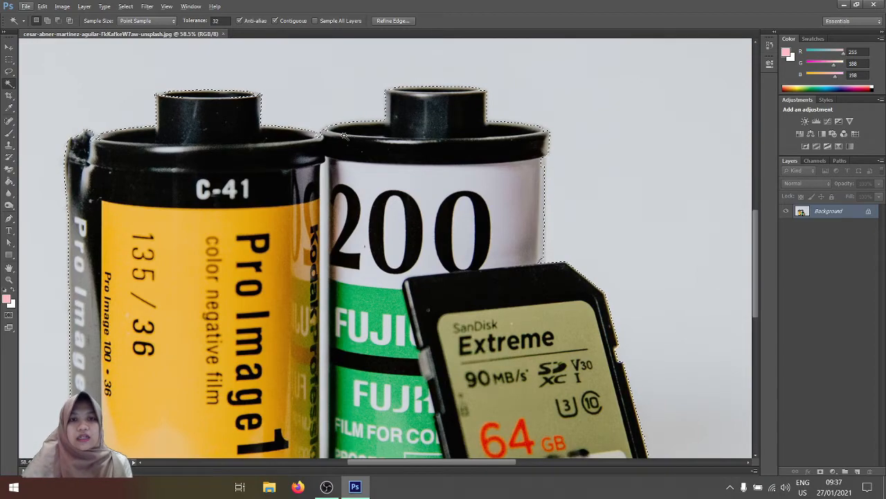
{"action": "scroll", "coordinate": [344, 148], "scroll_direction": "down", "scroll_amount": 3}
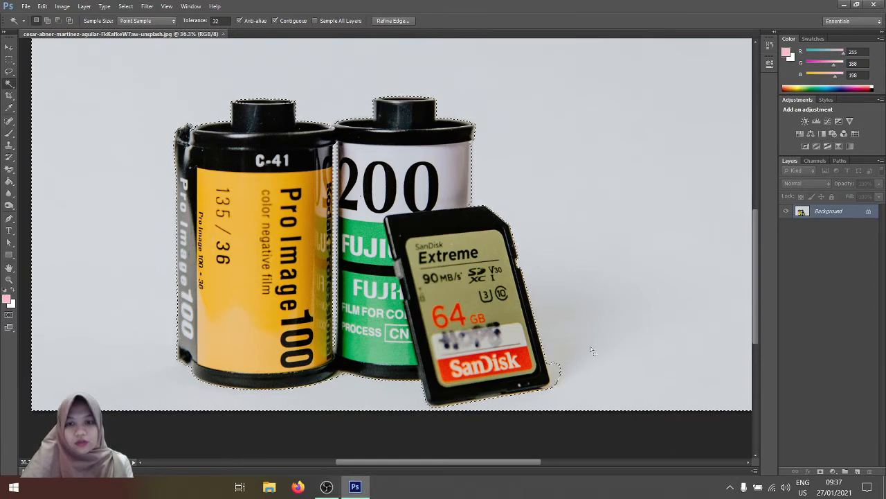
{"action": "scroll", "coordinate": [556, 370], "scroll_direction": "up", "scroll_amount": 5}
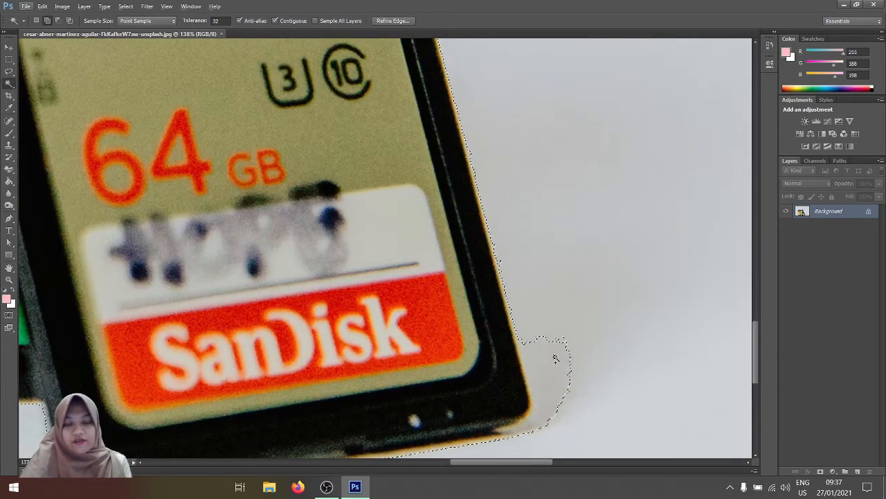
{"action": "left_click", "coordinate": [550, 370], "text": "alt"}
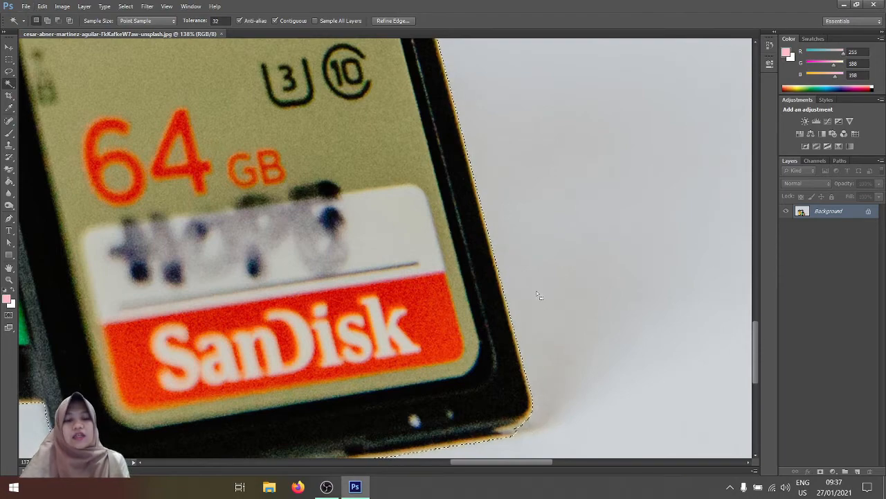
{"action": "scroll", "coordinate": [533, 293], "scroll_direction": "down", "scroll_amount": 1}
{"action": "scroll", "coordinate": [533, 293], "scroll_direction": "down", "scroll_amount": 12}
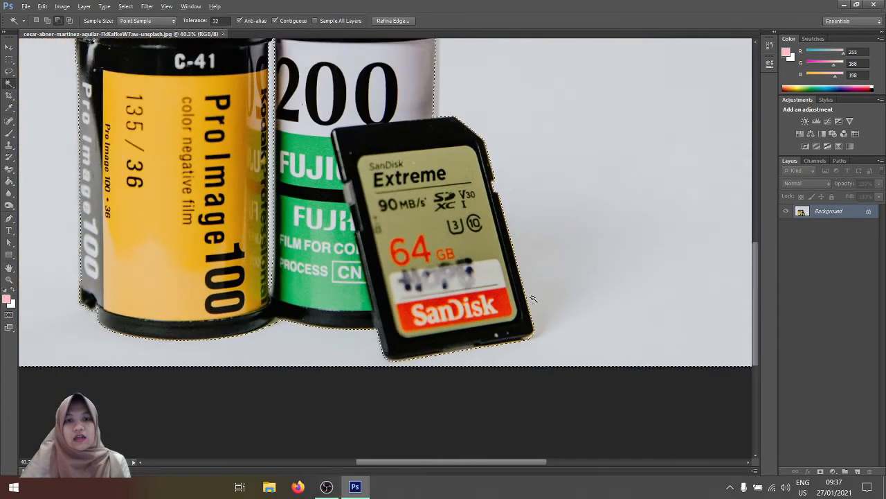
{"action": "scroll", "coordinate": [533, 301], "scroll_direction": "down", "scroll_amount": 2}
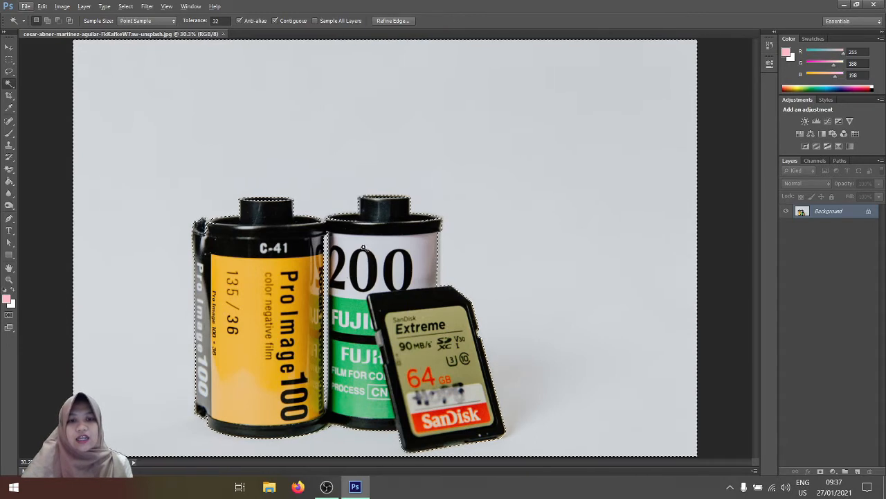
Step: Invert the background selection so the two film rolls and the memory card are selected instead
{"action": "right_click", "coordinate": [382, 210]}
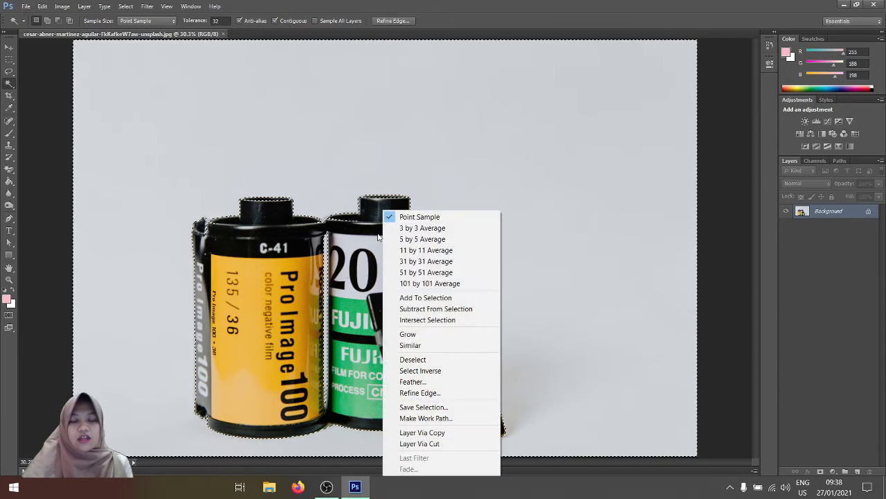
{"action": "left_click", "coordinate": [437, 374]}
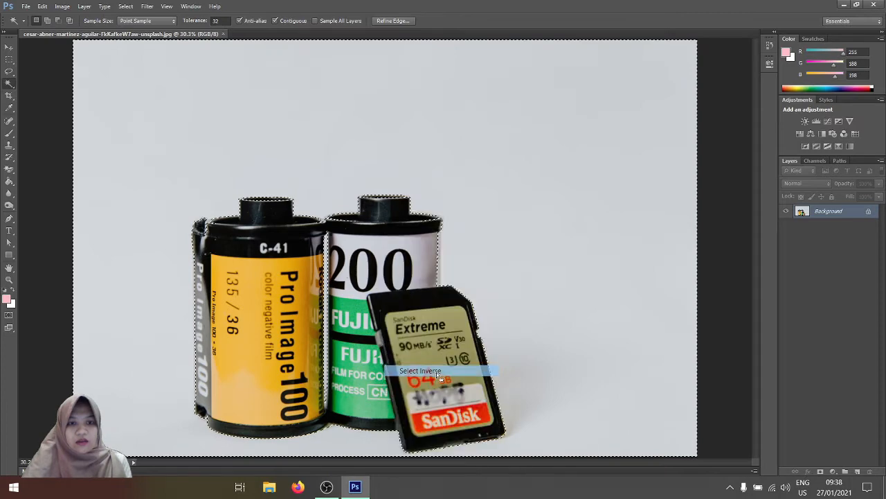
{"action": "scroll", "coordinate": [212, 232], "scroll_direction": "up", "scroll_amount": 8}
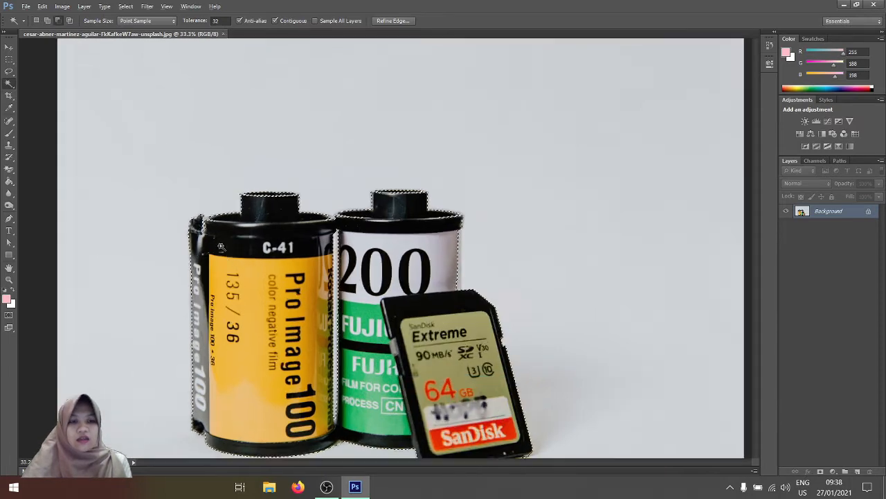
{"action": "scroll", "coordinate": [216, 236], "scroll_direction": "up", "scroll_amount": 3}
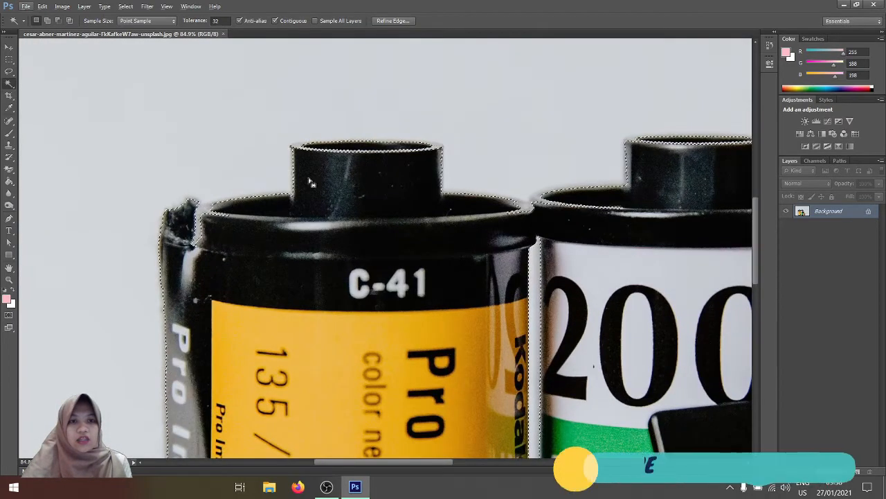
{"action": "scroll", "coordinate": [253, 232], "scroll_direction": "down", "scroll_amount": 13}
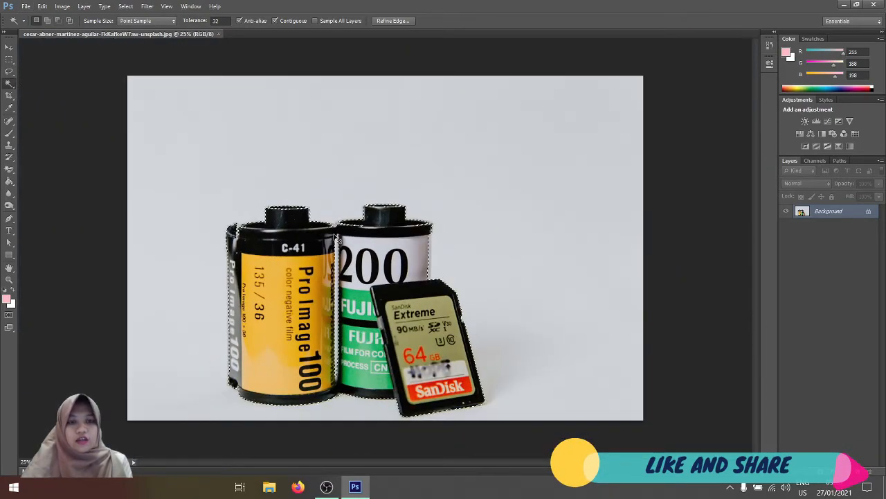
Step: Invert the selection back to the background, check the photo's outer border, and invert it again to the objects
{"action": "key", "text": "ctrl+shift+i"}
{"action": "scroll", "coordinate": [190, 63], "scroll_direction": "up", "scroll_amount": 5}
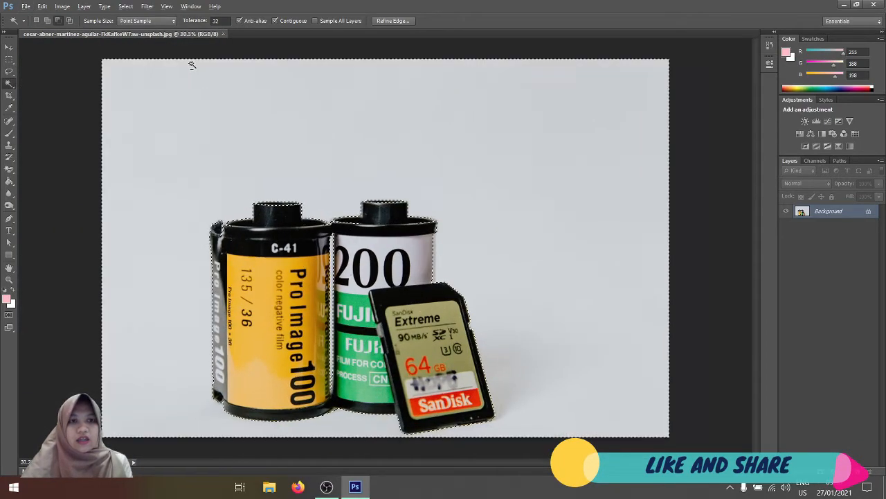
{"action": "scroll", "coordinate": [272, 159], "scroll_direction": "up", "scroll_amount": 1}
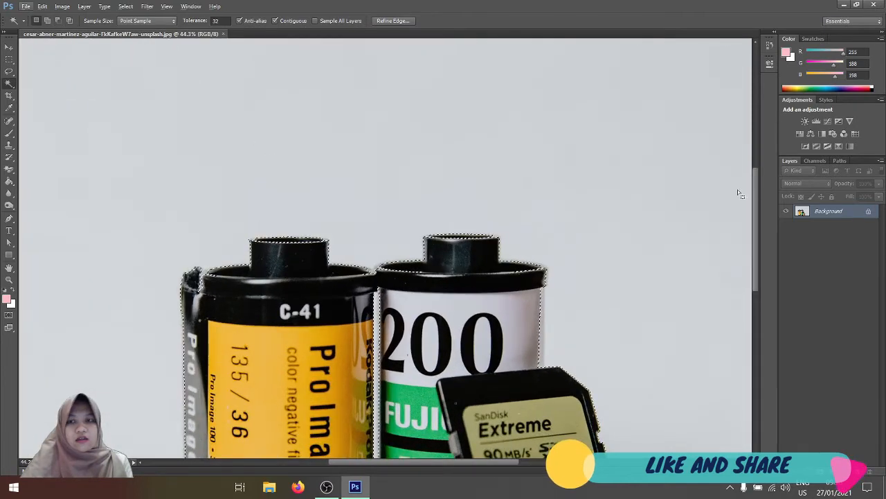
{"action": "left_click_drag", "start_coordinate": [754, 191], "coordinate": [748, 150]}
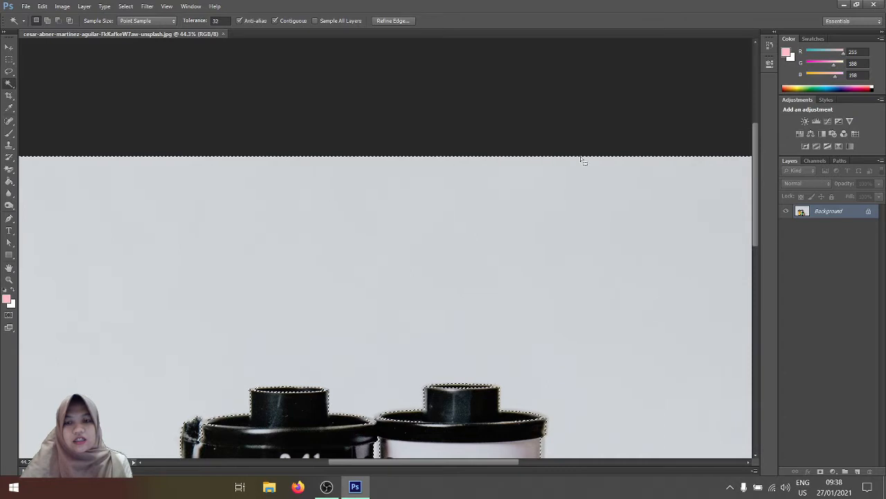
{"action": "scroll", "coordinate": [469, 179], "scroll_direction": "down", "scroll_amount": 3}
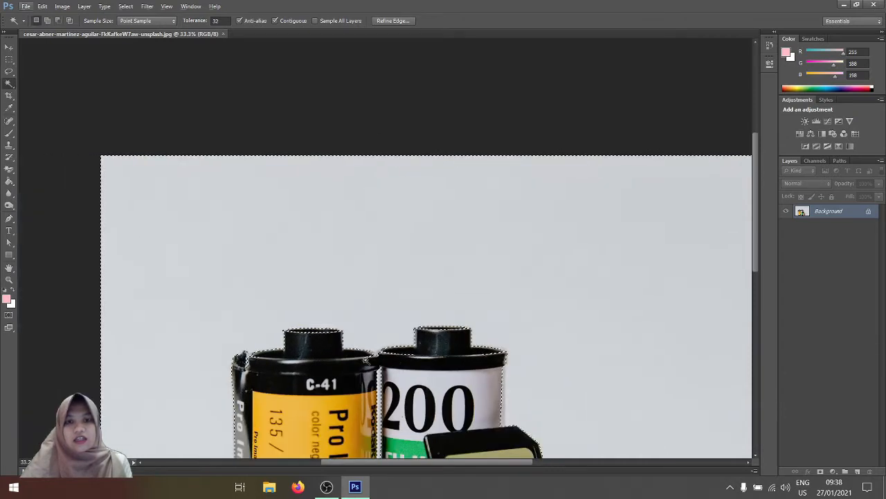
{"action": "scroll", "coordinate": [428, 250], "scroll_direction": "down", "scroll_amount": 3}
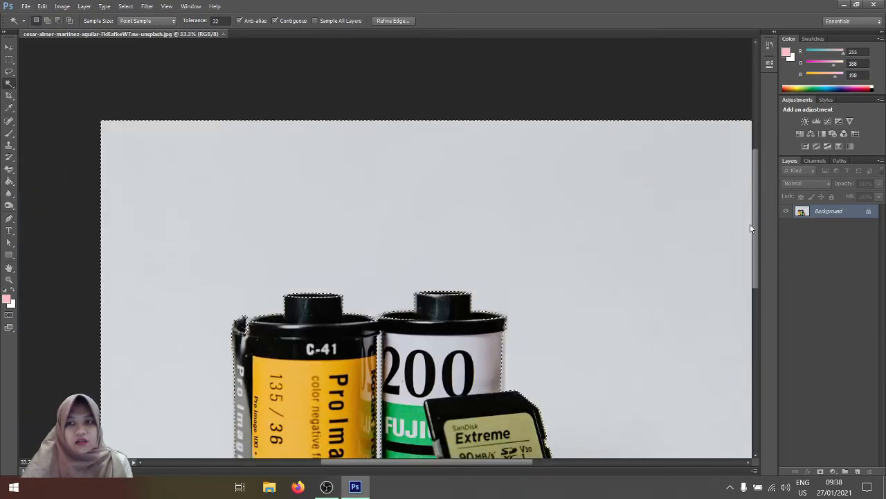
{"action": "right_click", "coordinate": [428, 250]}
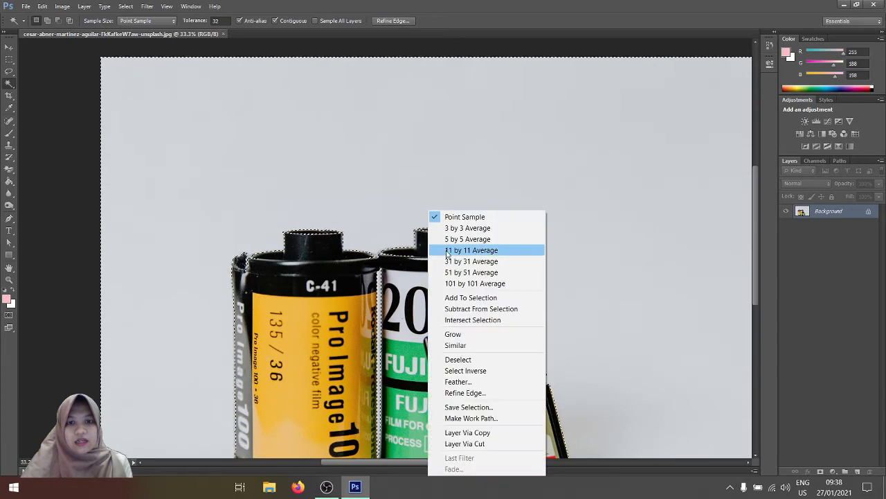
{"action": "left_click", "coordinate": [485, 373]}
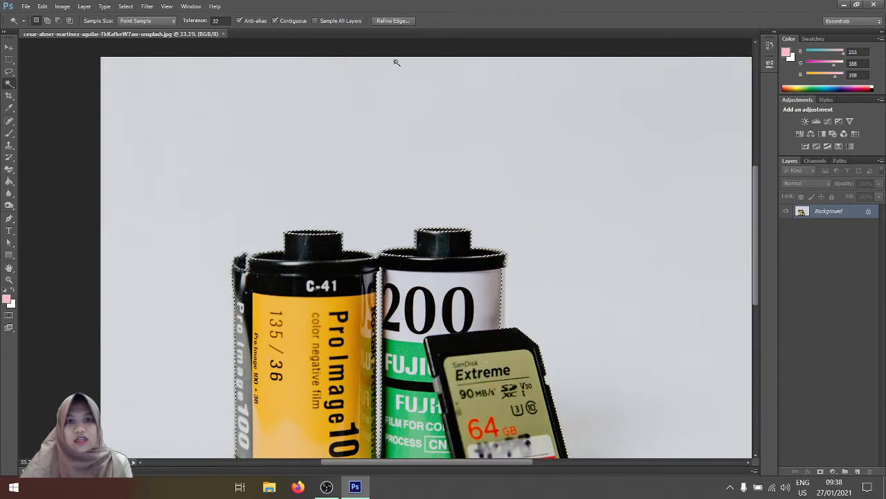
Step: Copy the selected film rolls and memory card to a new layer and hide the Background layer
{"action": "scroll", "coordinate": [268, 201], "scroll_direction": "down", "scroll_amount": 3}
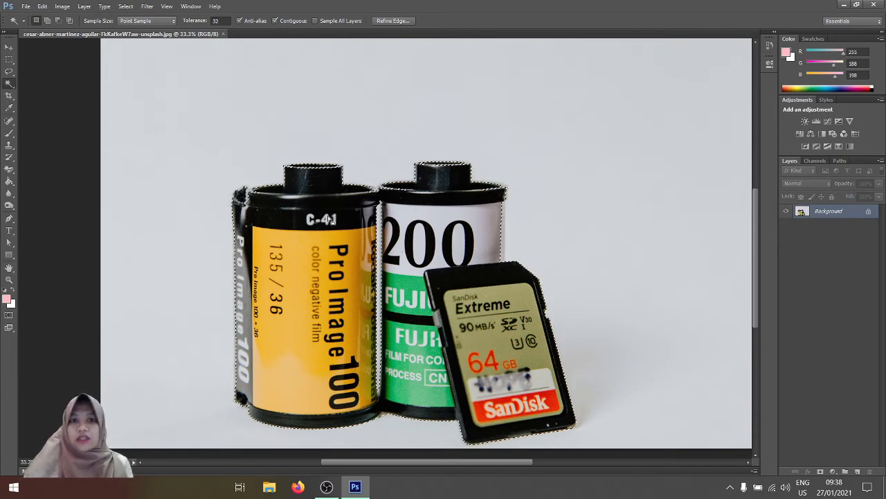
{"action": "right_click", "coordinate": [331, 214]}
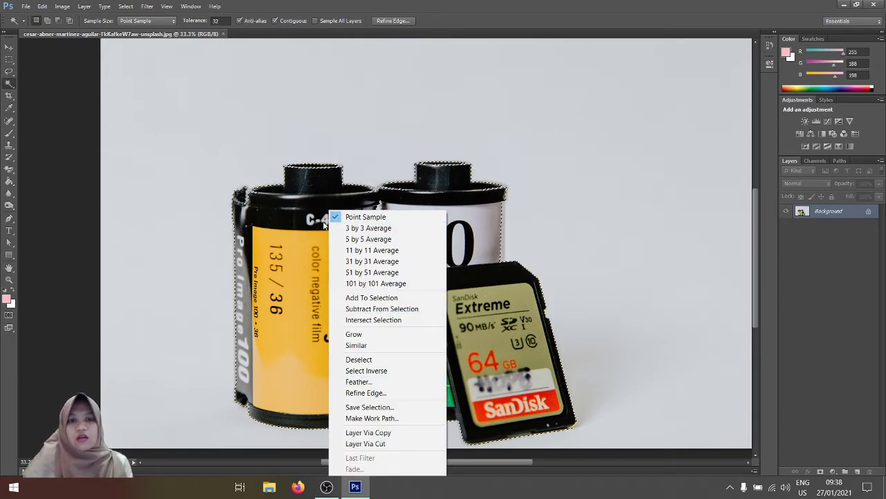
{"action": "left_click", "coordinate": [406, 435]}
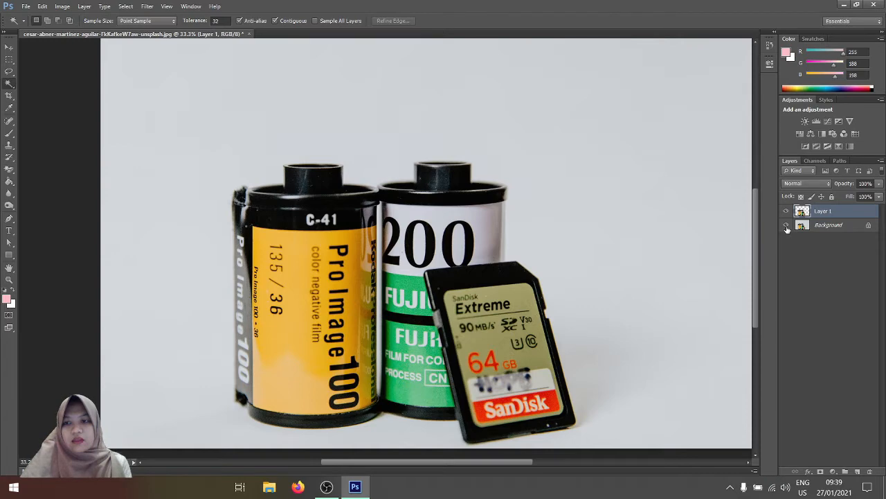
{"action": "left_click", "coordinate": [786, 225]}
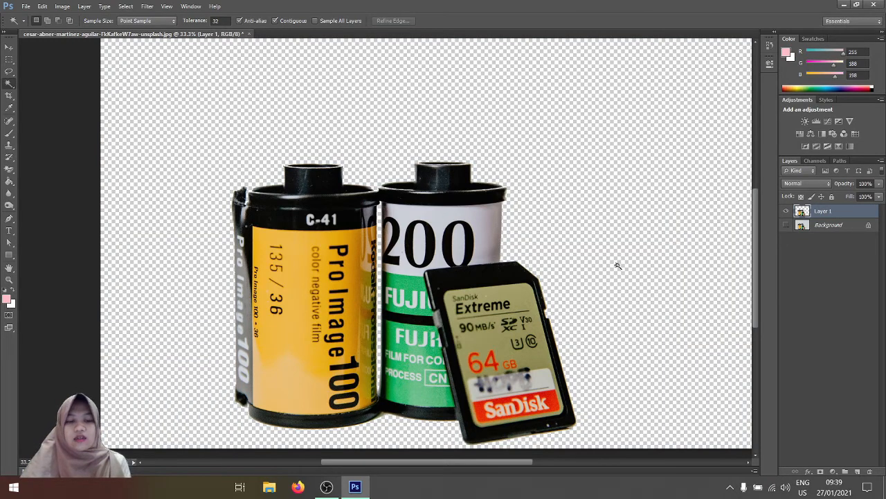
{"action": "scroll", "coordinate": [423, 157], "scroll_direction": "down", "scroll_amount": 1}
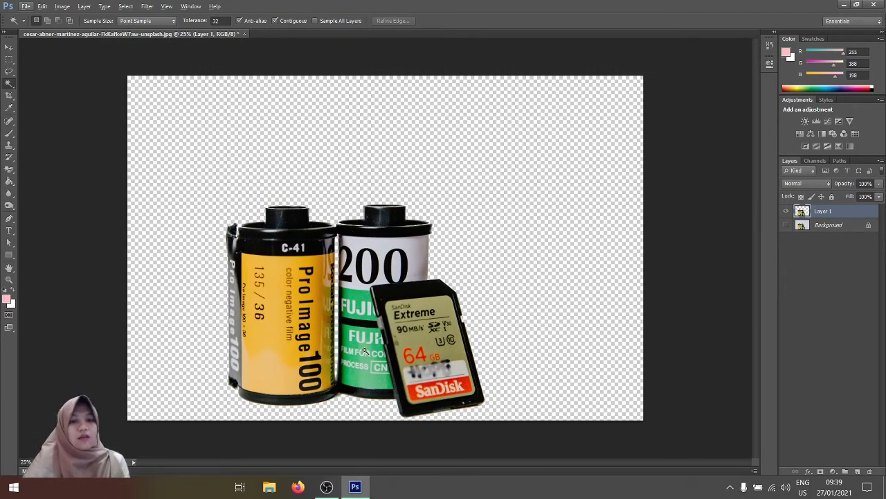
{"action": "scroll", "coordinate": [325, 317], "scroll_direction": "up", "scroll_amount": 5}
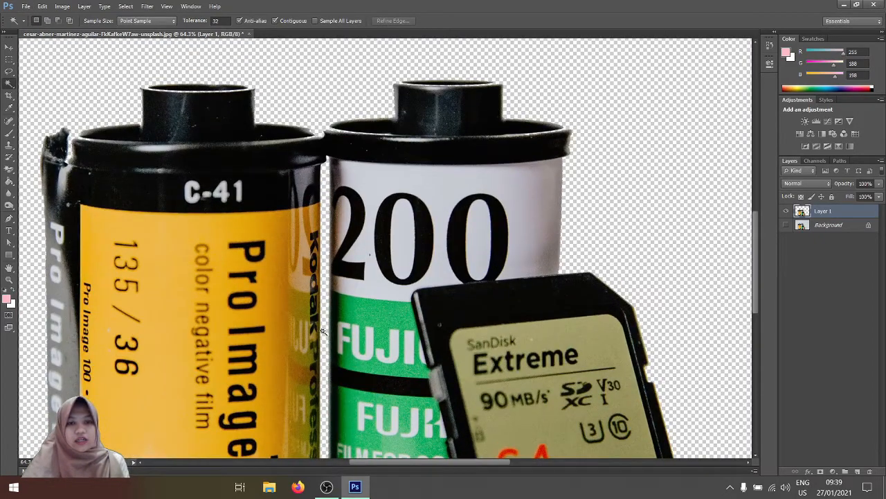
{"action": "scroll", "coordinate": [356, 182], "scroll_direction": "down", "scroll_amount": 4}
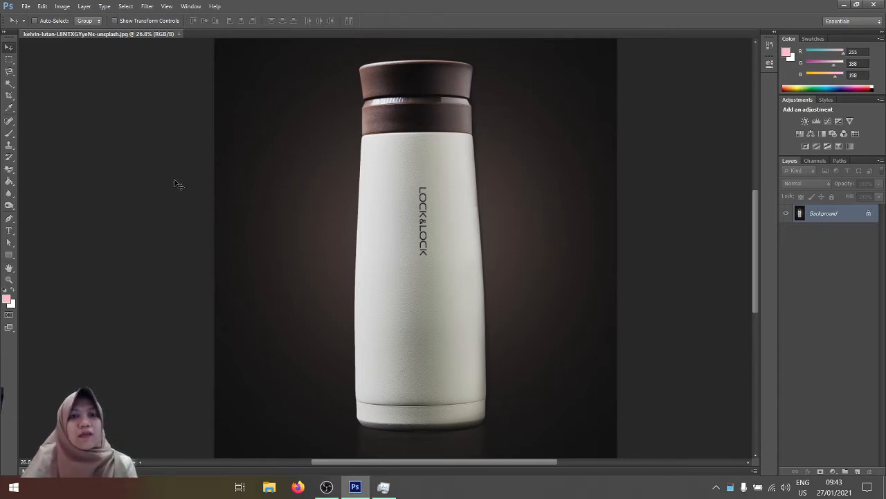
Step: Trace the bottle's outline in the second photo with the Magnetic Lasso Tool and close it into a selection
{"action": "left_click", "coordinate": [5, 75]}
{"action": "right_click", "coordinate": [11, 72]}
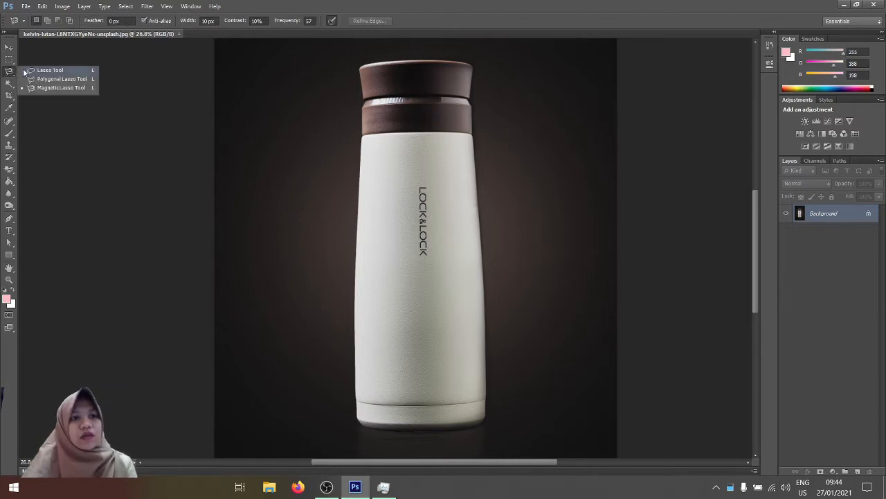
{"action": "left_click", "coordinate": [56, 89]}
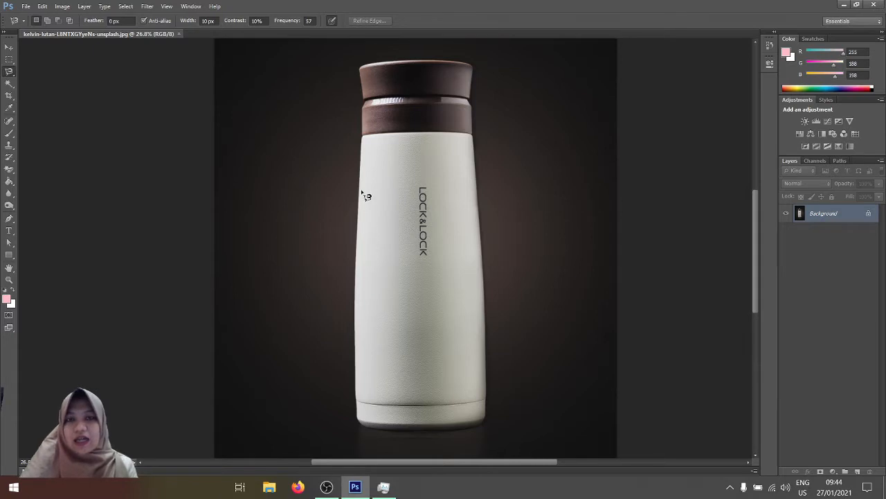
{"action": "left_click", "coordinate": [358, 419]}
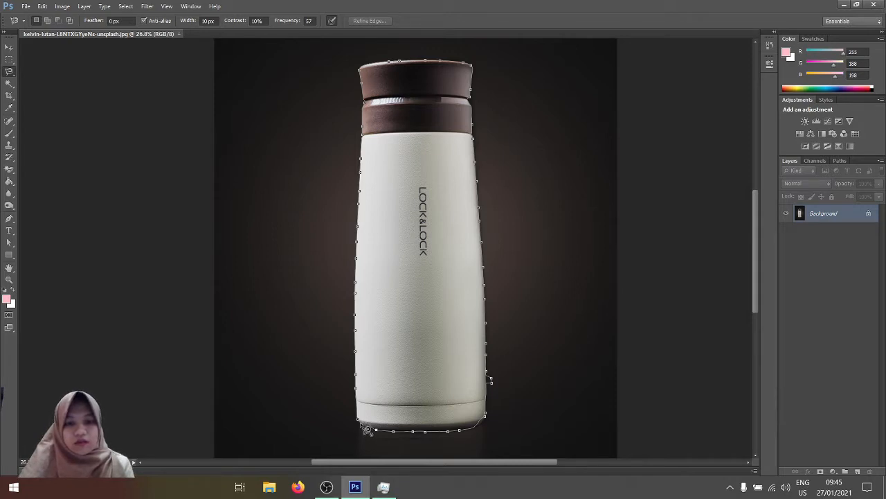
{"action": "left_click", "coordinate": [365, 427]}
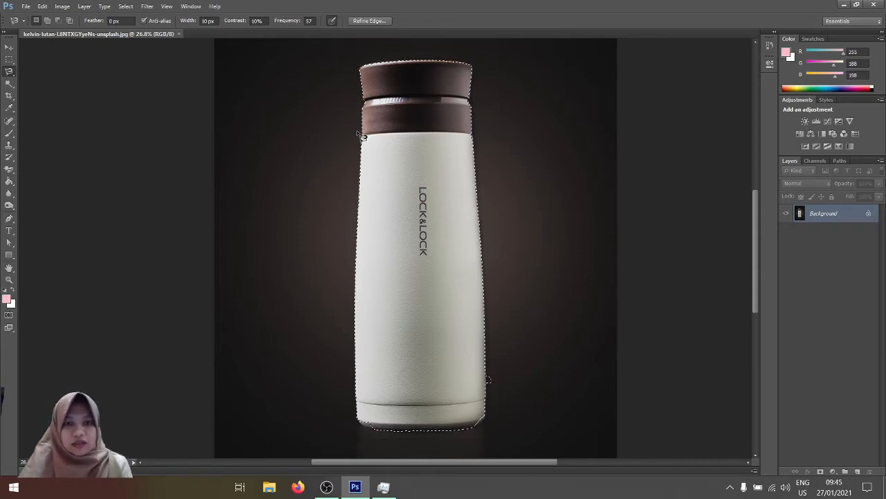
Step: Check the bottle selection's edge from cap to base and switch to the Quick Selection Tool in subtract mode
{"action": "scroll", "coordinate": [372, 130], "scroll_direction": "up", "scroll_amount": 1}
{"action": "scroll", "coordinate": [372, 130], "scroll_direction": "up", "scroll_amount": 5}
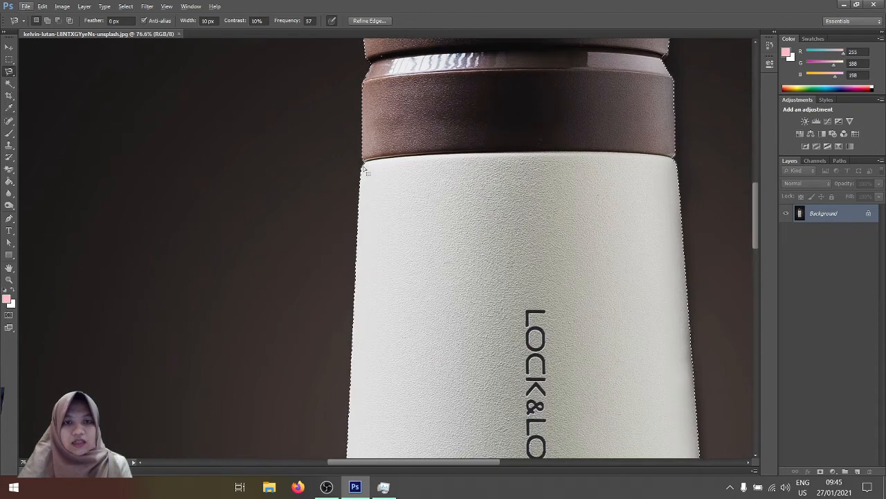
{"action": "key", "text": "alt"}
{"action": "scroll", "coordinate": [365, 170], "scroll_direction": "down", "scroll_amount": 7}
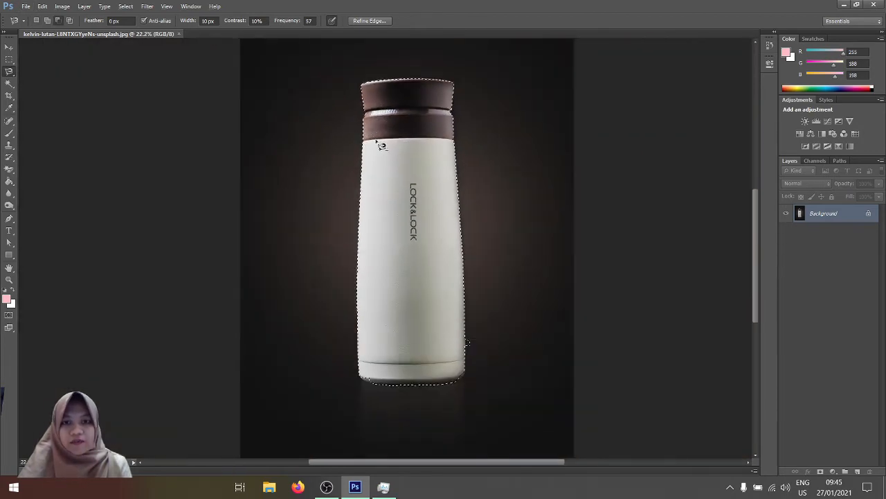
{"action": "scroll", "coordinate": [431, 388], "scroll_direction": "up", "scroll_amount": 4}
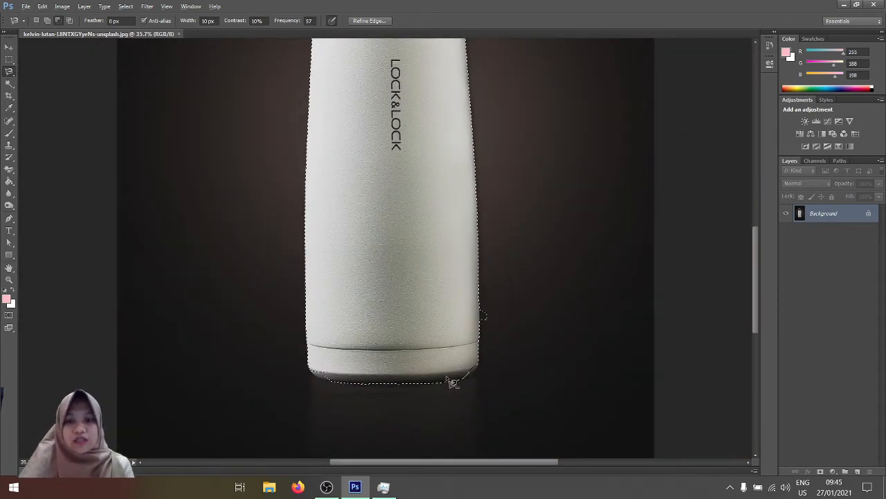
{"action": "scroll", "coordinate": [451, 383], "scroll_direction": "up", "scroll_amount": 2}
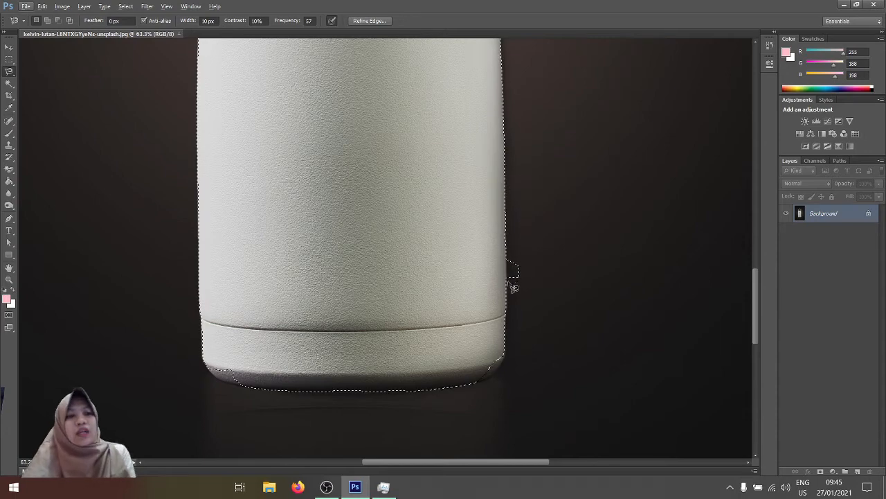
{"action": "left_click", "coordinate": [11, 84]}
{"action": "right_click", "coordinate": [10, 86]}
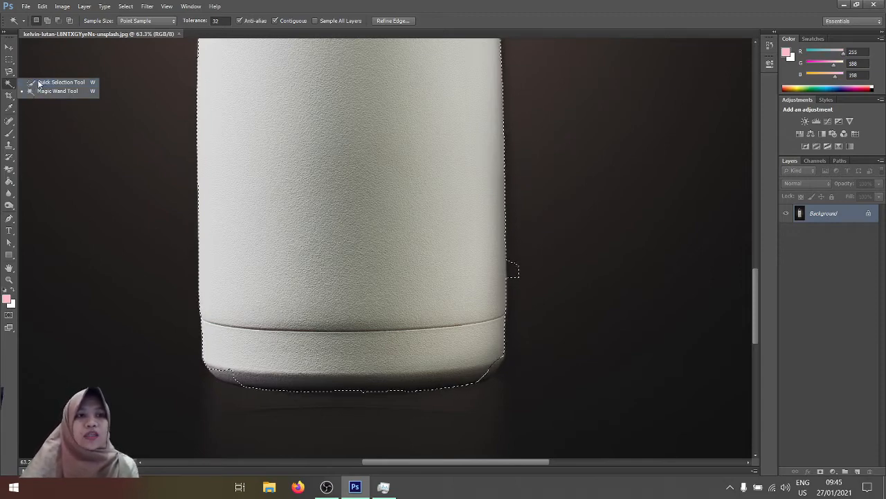
{"action": "left_click", "coordinate": [39, 82]}
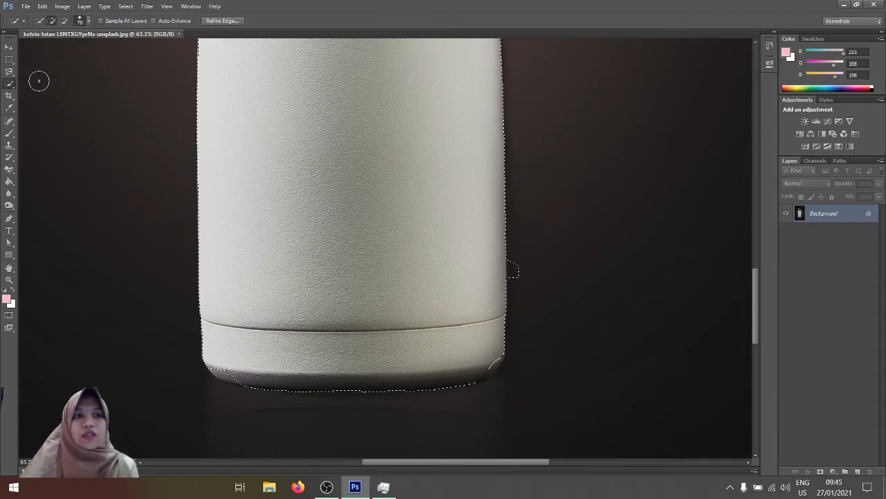
{"action": "left_click", "coordinate": [65, 21]}
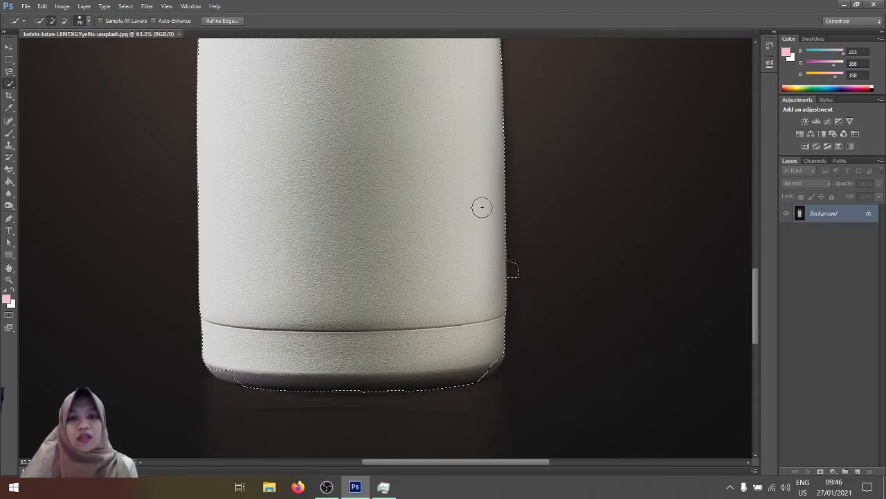
{"action": "left_click", "coordinate": [64, 21]}
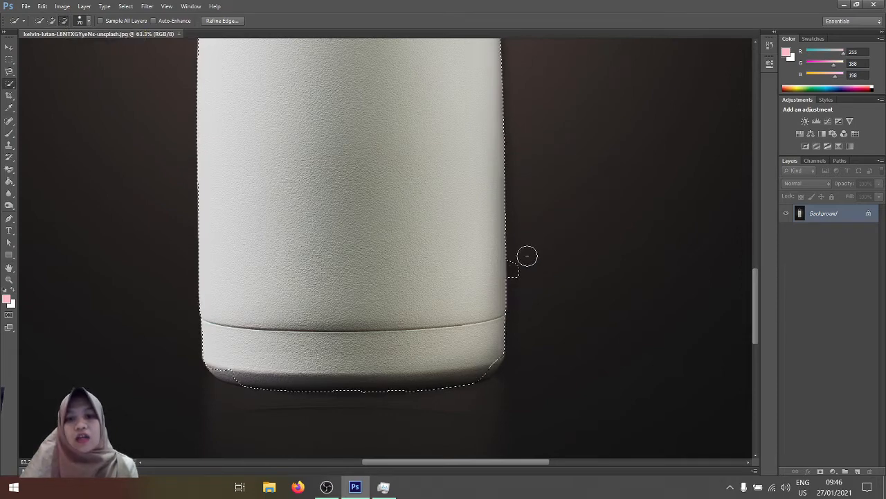
{"action": "right_click", "coordinate": [534, 210]}
{"action": "left_click", "coordinate": [427, 192]}
{"action": "right_click", "coordinate": [427, 192]}
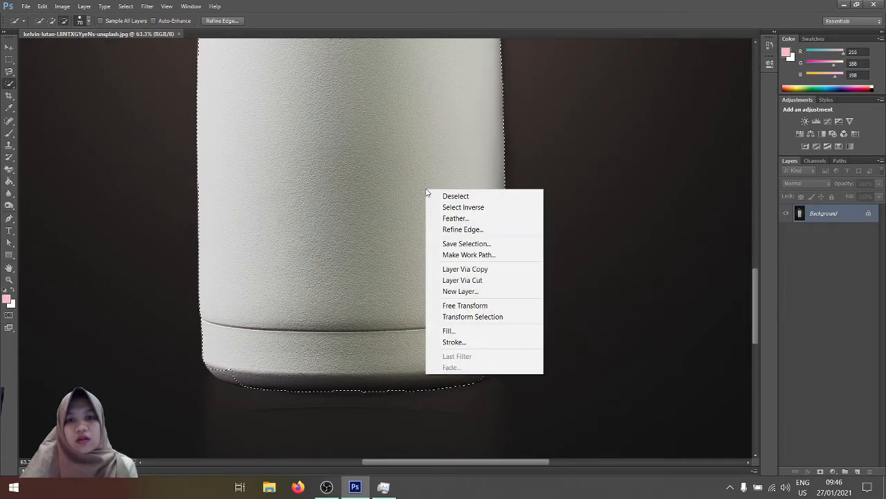
{"action": "left_click", "coordinate": [420, 183]}
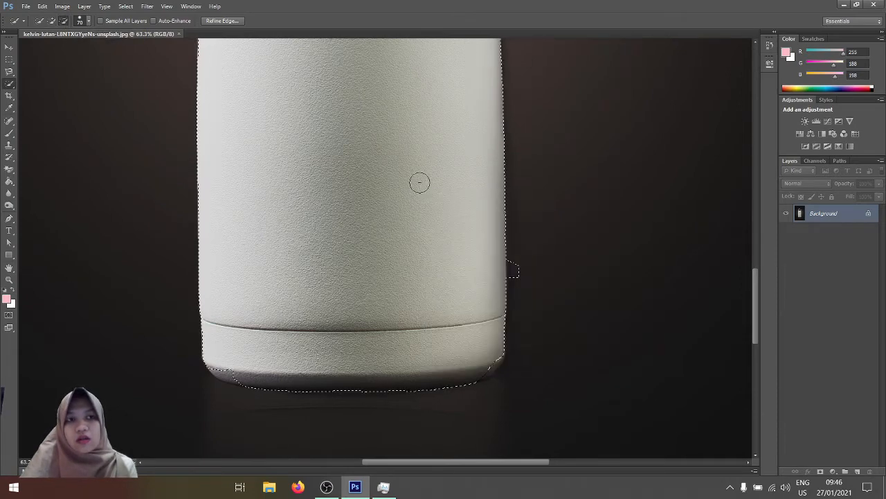
Step: Set the Quick Selection brush size to 22 px and subtract the bump protruding beside the bottle's lower right edge
{"action": "left_click", "coordinate": [88, 22]}
{"action": "left_click", "coordinate": [51, 47]}
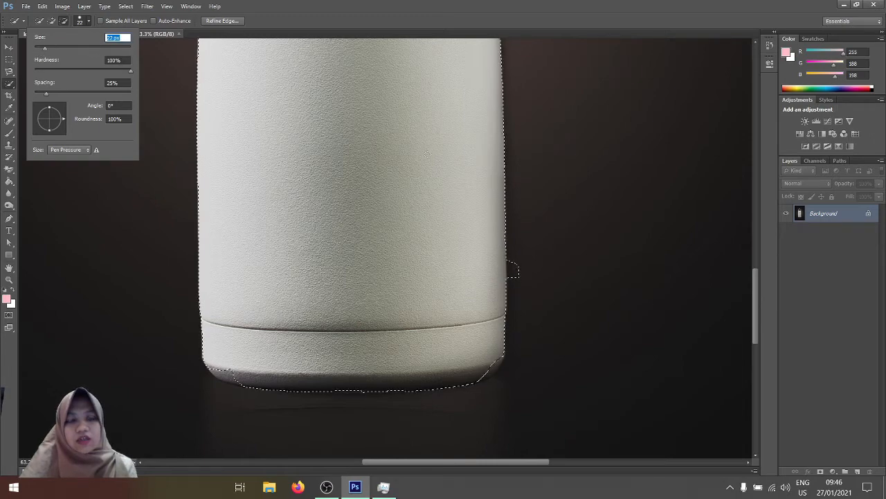
{"action": "left_click", "coordinate": [522, 251]}
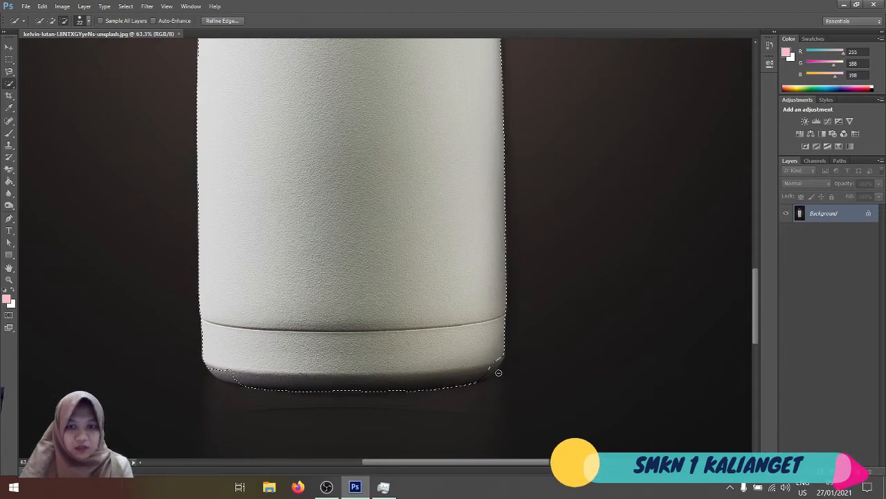
Step: Add the dark right corner of the bottle's base to the selection with Quick Selection, undoing unwanted strokes
{"action": "scroll", "coordinate": [488, 380], "scroll_direction": "up", "scroll_amount": 5}
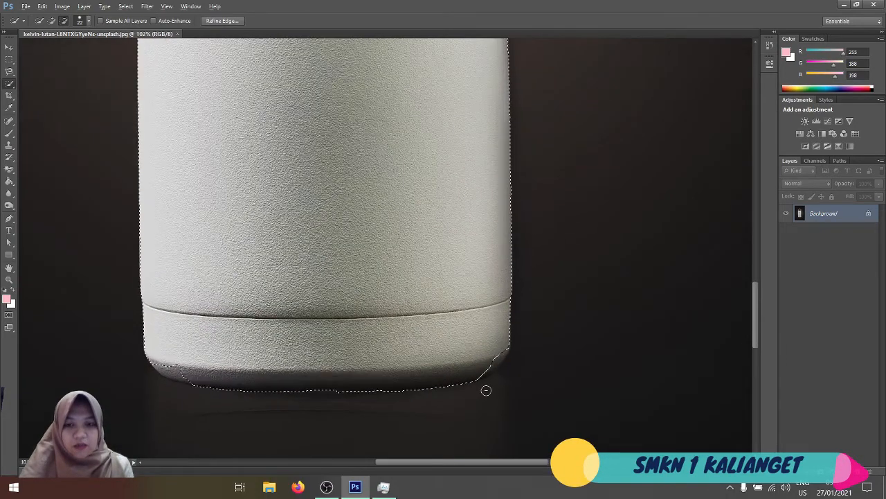
{"action": "scroll", "coordinate": [498, 346], "scroll_direction": "up", "scroll_amount": 1}
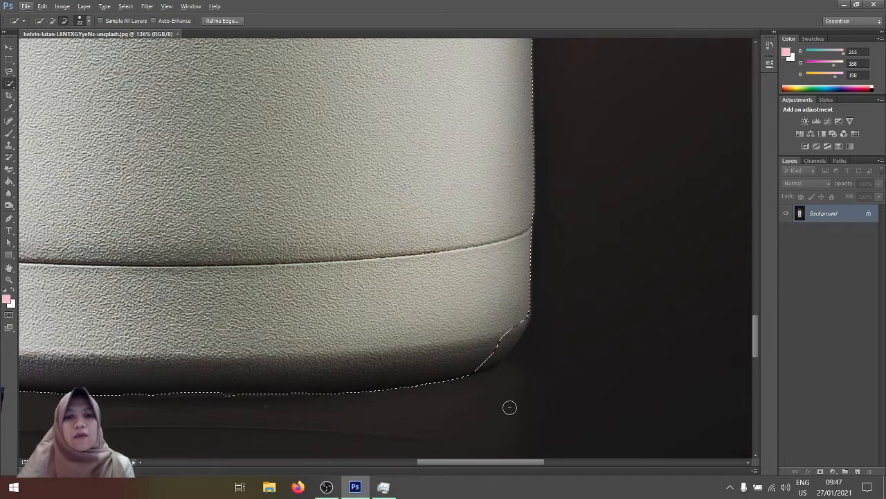
{"action": "left_click", "coordinate": [53, 22]}
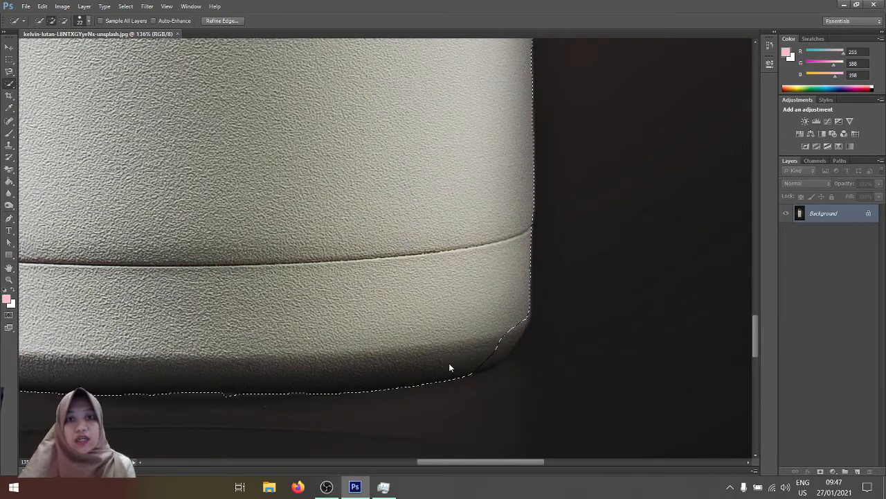
{"action": "key", "text": "ctrl+alt+z"}
{"action": "key", "text": "ctrl+alt+z"}
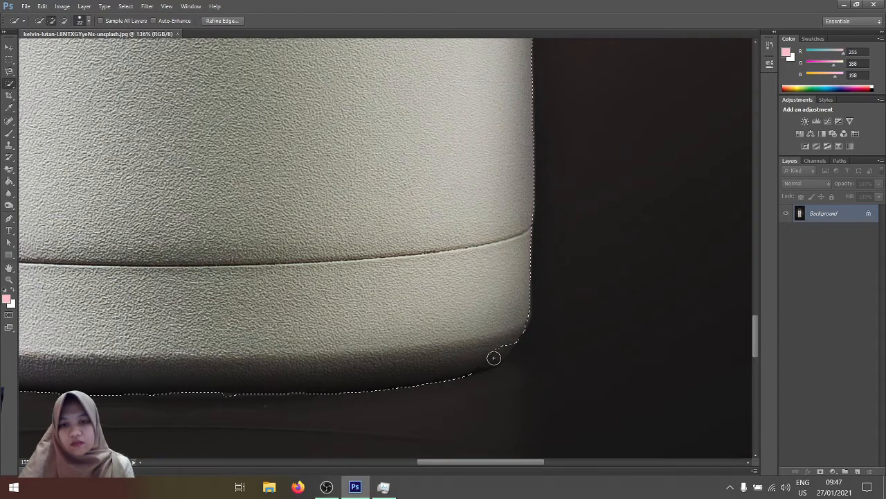
Step: Smooth the selection at the left corner of the bottle's base by adding the missing dark edge
{"action": "left_click_drag", "start_coordinate": [460, 462], "coordinate": [392, 461]}
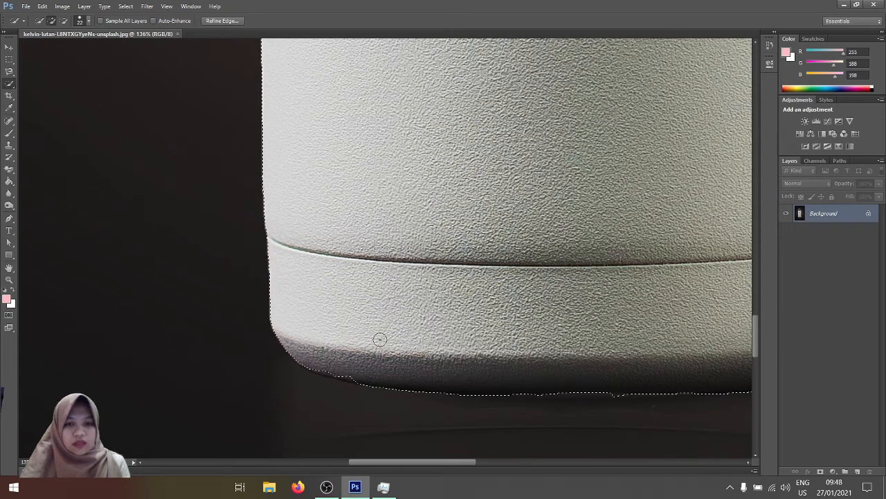
{"action": "left_click_drag", "start_coordinate": [331, 366], "coordinate": [361, 371]}
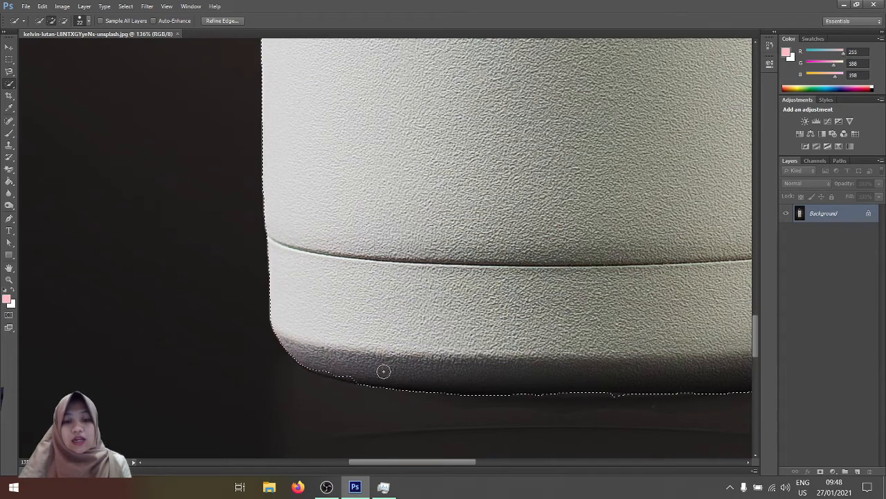
{"action": "left_click_drag", "start_coordinate": [337, 368], "coordinate": [392, 378]}
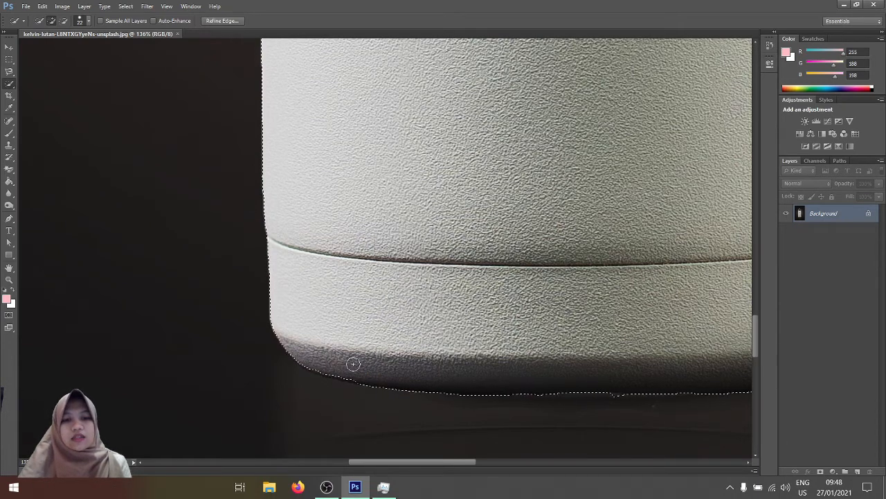
Step: Cut the selected bottle out to a new layer with Layer Via Cut
{"action": "scroll", "coordinate": [210, 293], "scroll_direction": "down", "scroll_amount": 5}
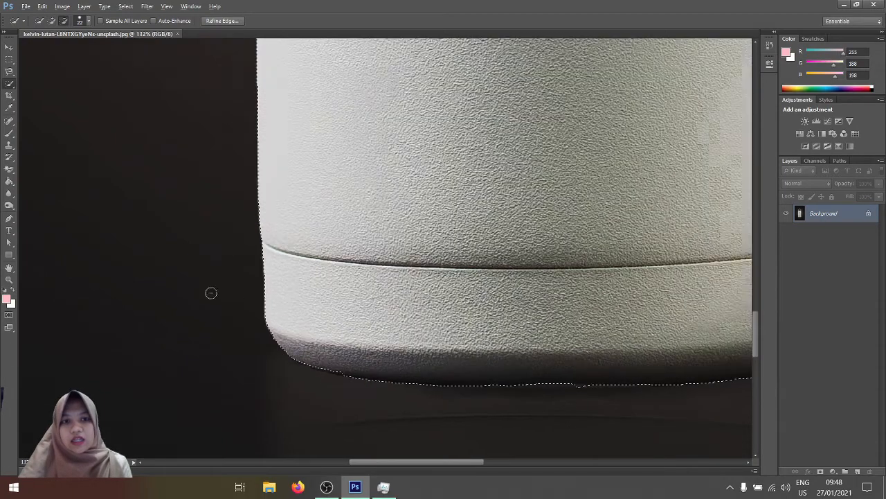
{"action": "scroll", "coordinate": [239, 311], "scroll_direction": "down", "scroll_amount": 5}
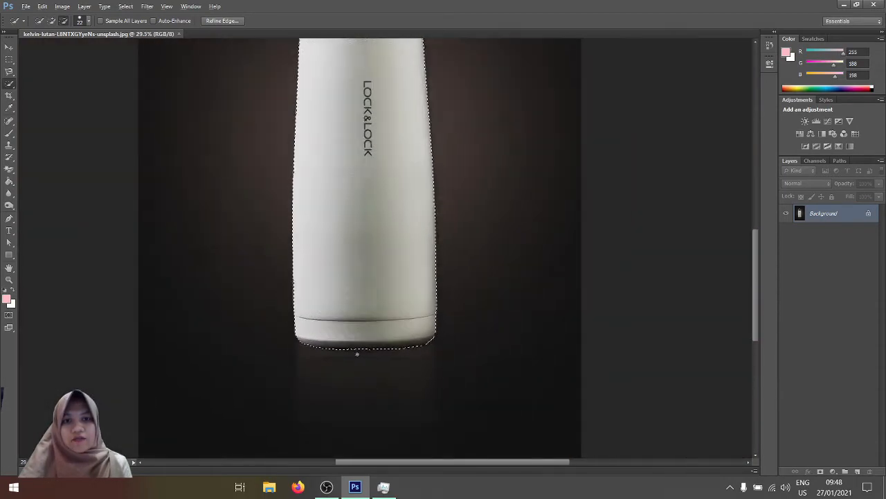
{"action": "scroll", "coordinate": [358, 353], "scroll_direction": "down", "scroll_amount": 1}
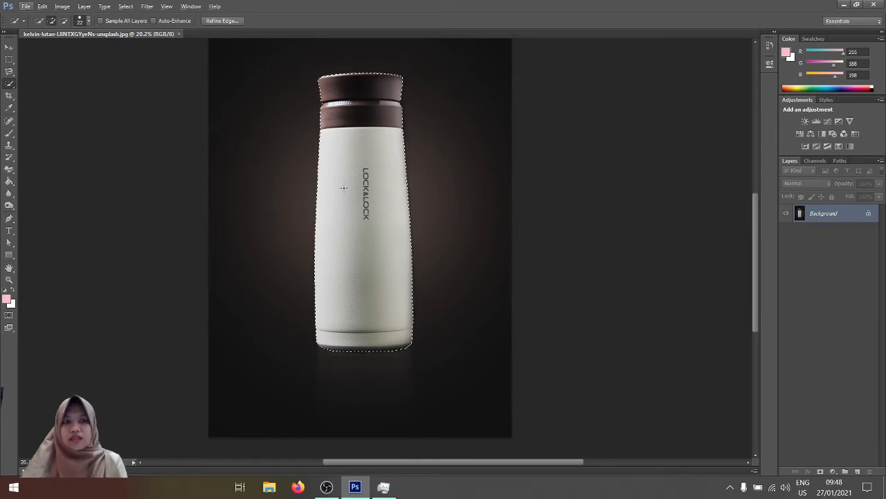
{"action": "right_click", "coordinate": [353, 170]}
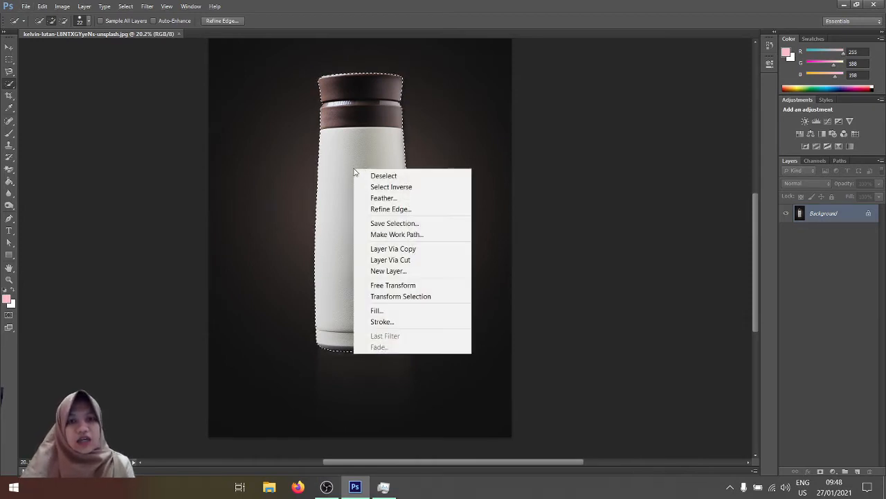
{"action": "left_click", "coordinate": [407, 261]}
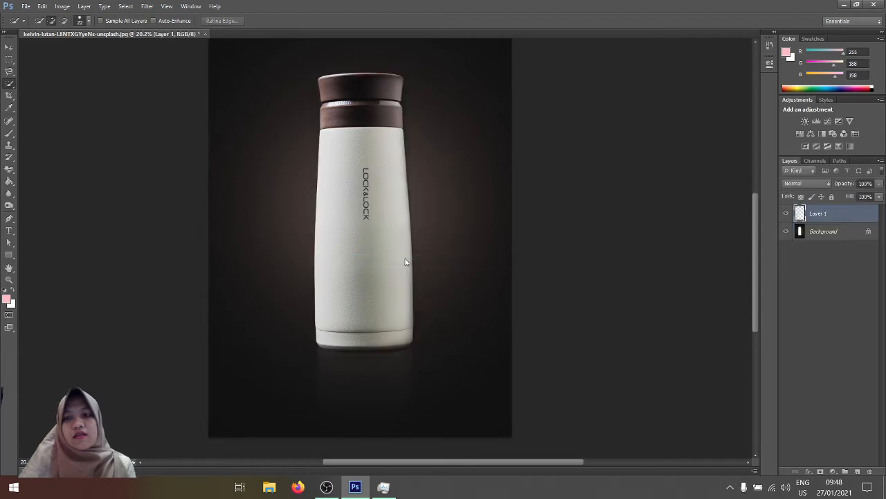
Step: Toggle the bottle layer's visibility to check the cut-out, and hide the Background layer
{"action": "left_click", "coordinate": [788, 216]}
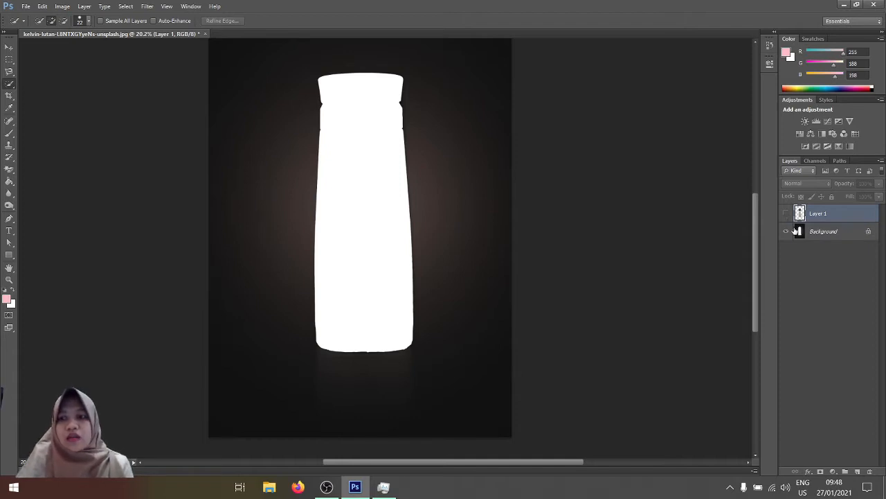
{"action": "left_click", "coordinate": [786, 213]}
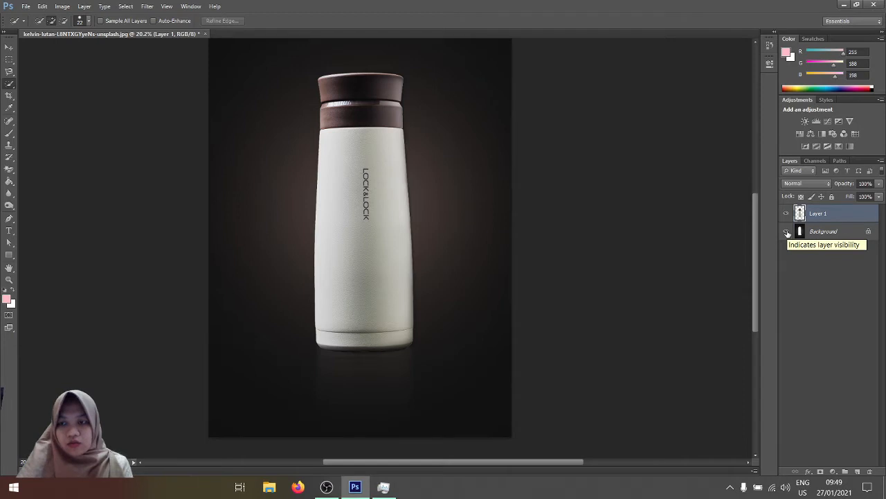
{"action": "left_click", "coordinate": [786, 231]}
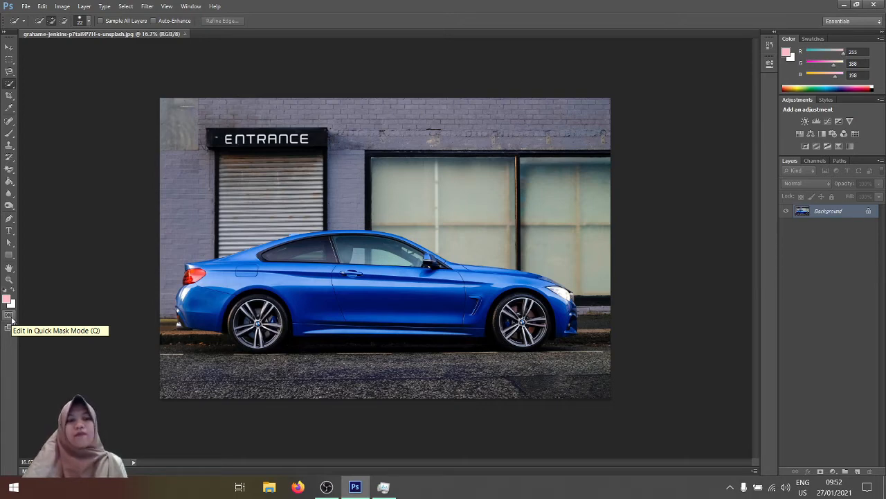
Step: Enter Quick Mask mode on the blue car photo and switch to the Brush Tool
{"action": "left_click", "coordinate": [11, 318]}
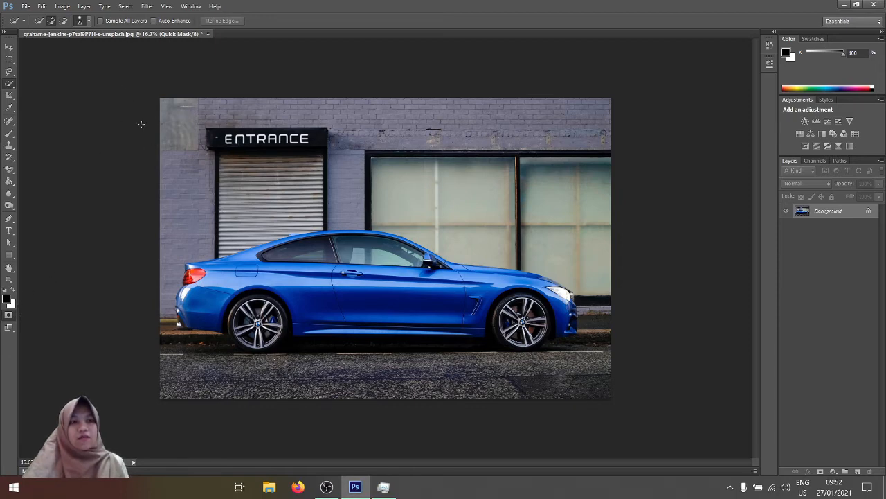
{"action": "right_click", "coordinate": [239, 216]}
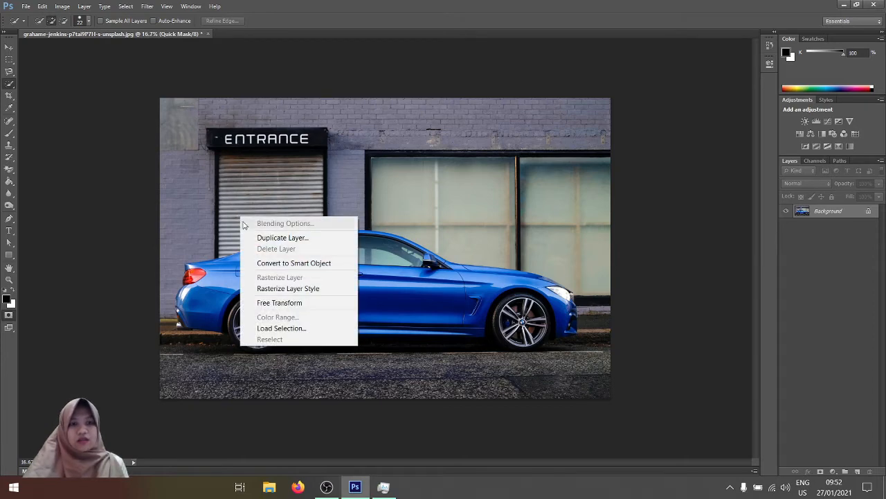
{"action": "left_click", "coordinate": [214, 173]}
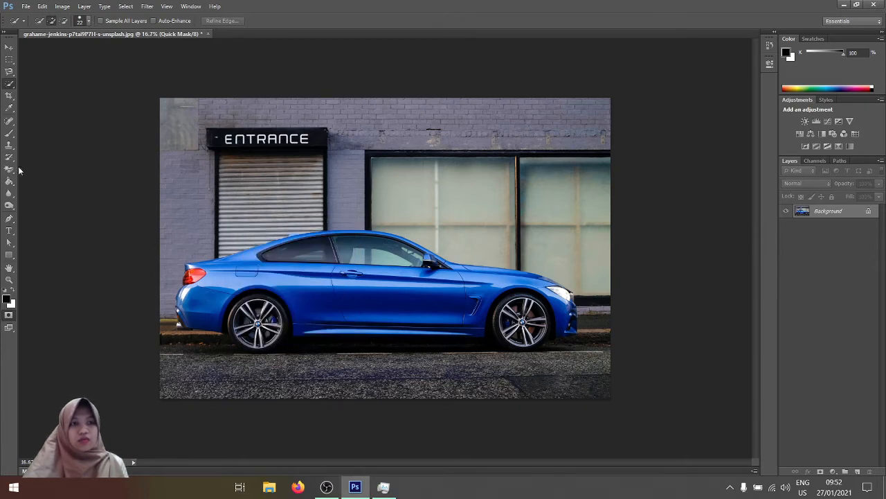
{"action": "left_click", "coordinate": [9, 135]}
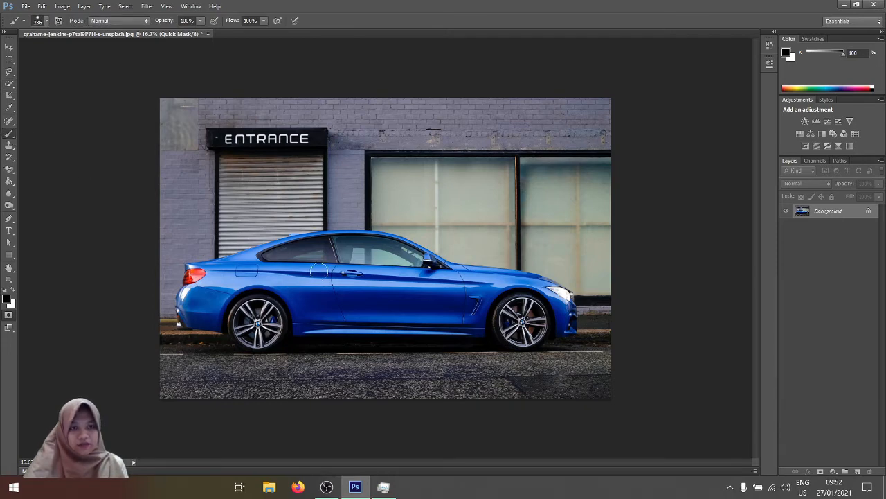
Step: Set the brush size to 75 px and paint rough mask strokes across the car's rear quarter and doors
{"action": "right_click", "coordinate": [291, 273]}
{"action": "left_click", "coordinate": [339, 275]}
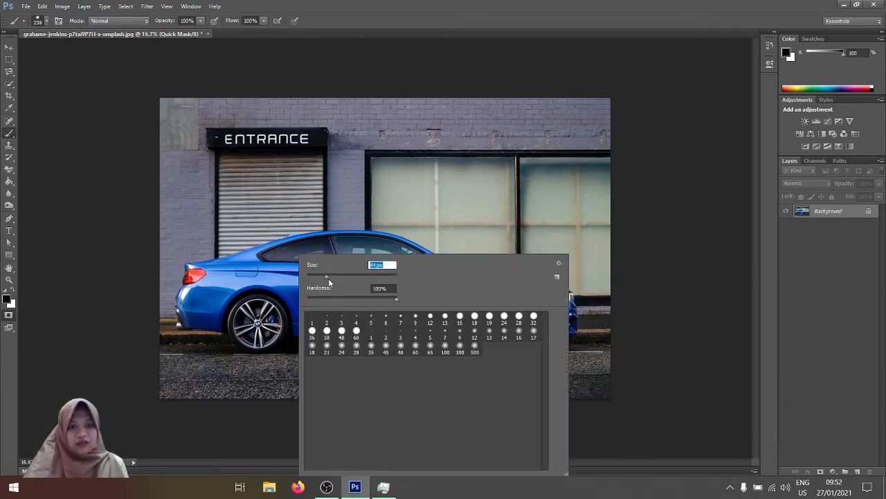
{"action": "mouse_move", "coordinate": [346, 278]}
{"action": "left_mouse_down"}
{"action": "mouse_move", "coordinate": [320, 278]}
{"action": "mouse_move", "coordinate": [328, 276]}
{"action": "left_mouse_up"}
{"action": "left_click", "coordinate": [338, 275]}
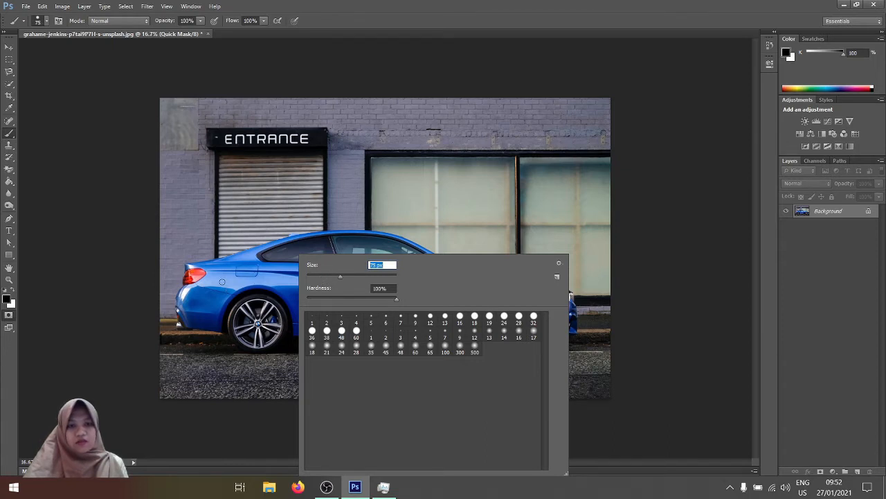
{"action": "left_click", "coordinate": [194, 320]}
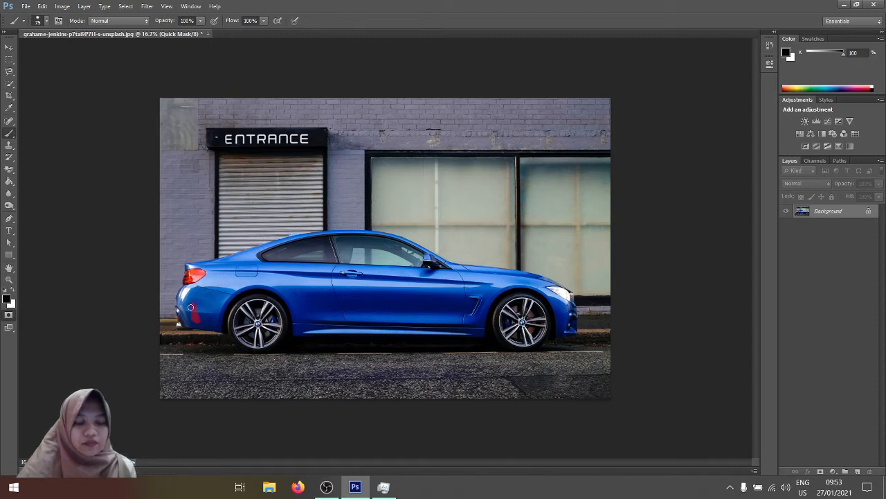
{"action": "left_click_drag", "start_coordinate": [191, 315], "coordinate": [188, 321]}
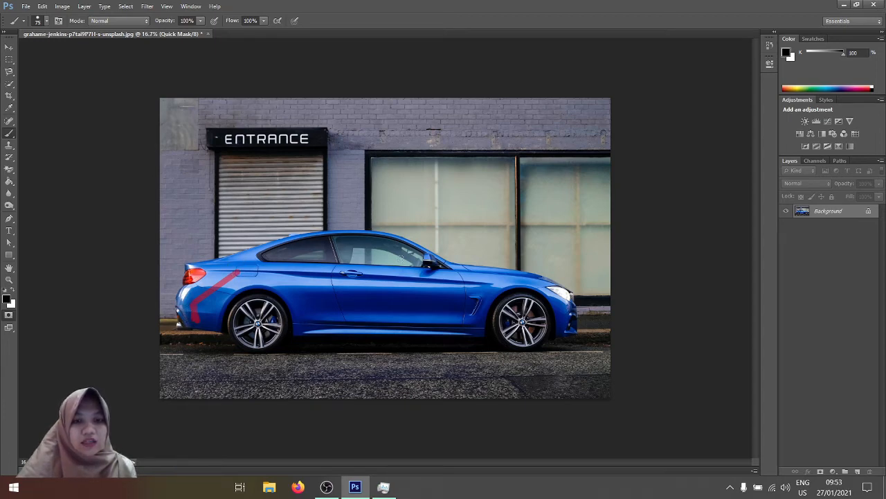
{"action": "mouse_move", "coordinate": [193, 308]}
{"action": "left_mouse_down"}
{"action": "mouse_move", "coordinate": [444, 275]}
{"action": "mouse_move", "coordinate": [495, 291]}
{"action": "mouse_move", "coordinate": [300, 298]}
{"action": "mouse_move", "coordinate": [422, 281]}
{"action": "mouse_move", "coordinate": [221, 285]}
{"action": "left_mouse_up"}
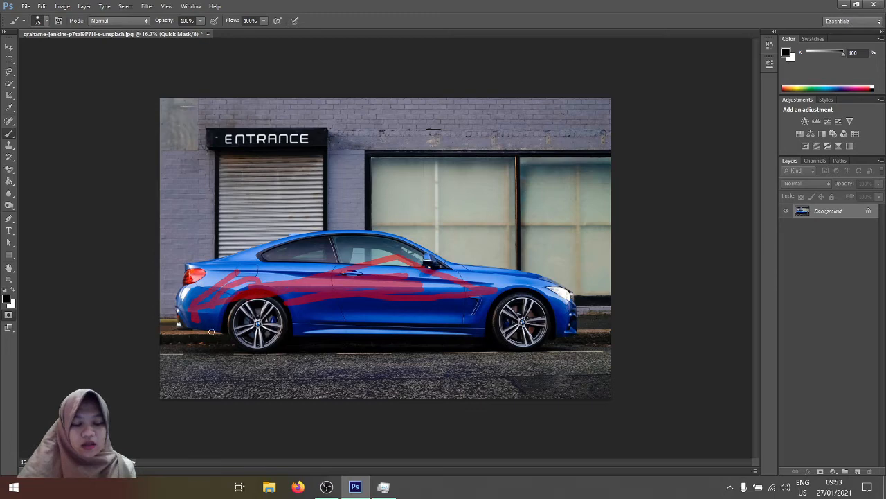
Step: Trace the car's whole outline with the mask brush, following the roof, hood, front bumper, wheels, sill and rear
{"action": "scroll", "coordinate": [211, 332], "scroll_direction": "up", "scroll_amount": 2}
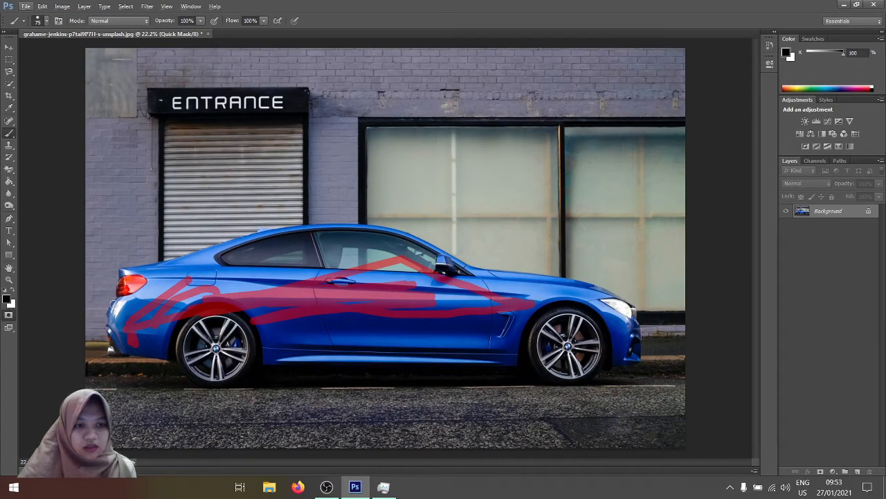
{"action": "mouse_move", "coordinate": [144, 266]}
{"action": "left_mouse_down"}
{"action": "mouse_move", "coordinate": [270, 233]}
{"action": "mouse_move", "coordinate": [377, 227]}
{"action": "mouse_move", "coordinate": [573, 280]}
{"action": "mouse_move", "coordinate": [634, 320]}
{"action": "mouse_move", "coordinate": [419, 360]}
{"action": "left_mouse_up"}
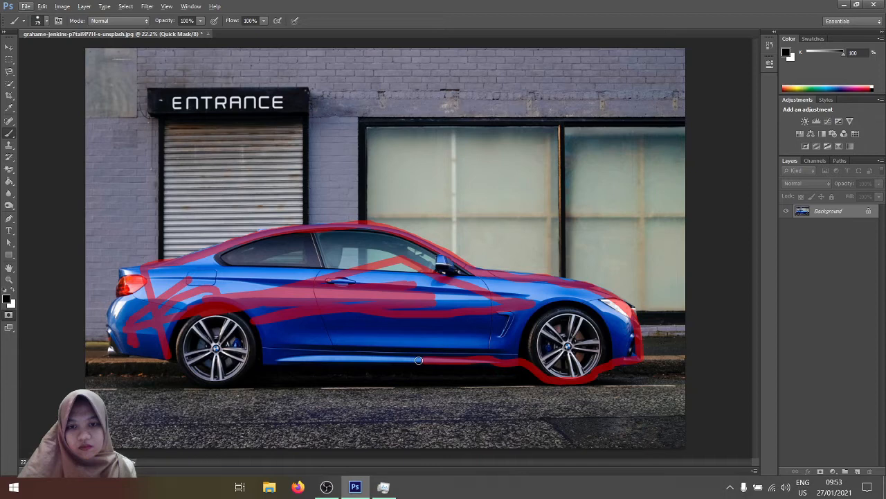
{"action": "left_click_drag", "start_coordinate": [418, 360], "coordinate": [186, 274]}
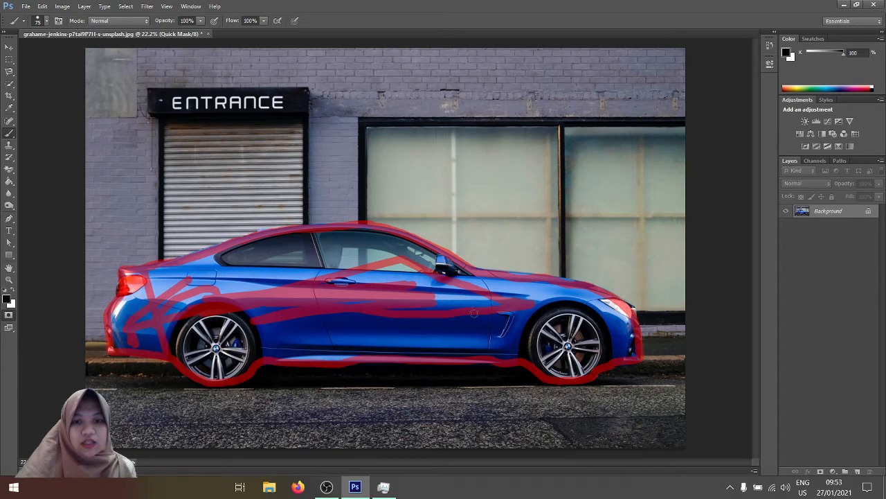
Step: Enlarge the brush to 156 px and fill the rest of the car's body, windows and wheels with the mask
{"action": "right_click", "coordinate": [402, 310]}
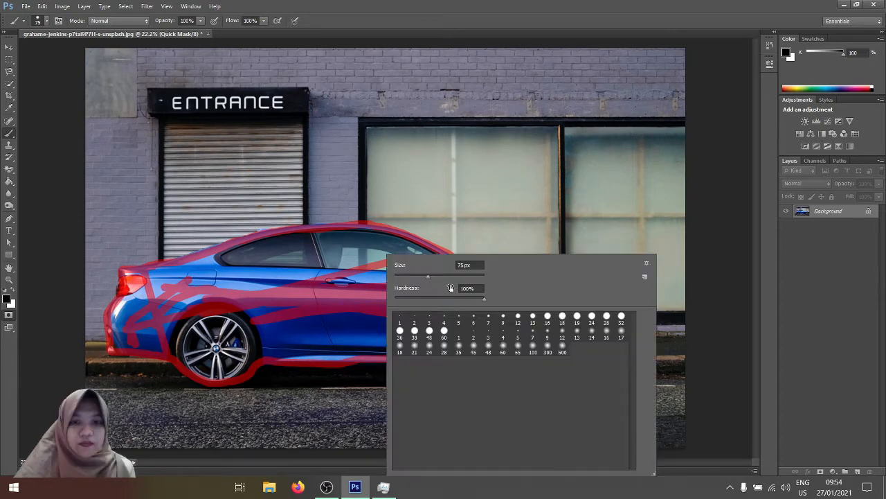
{"action": "left_click", "coordinate": [450, 280]}
{"action": "key", "text": "Return"}
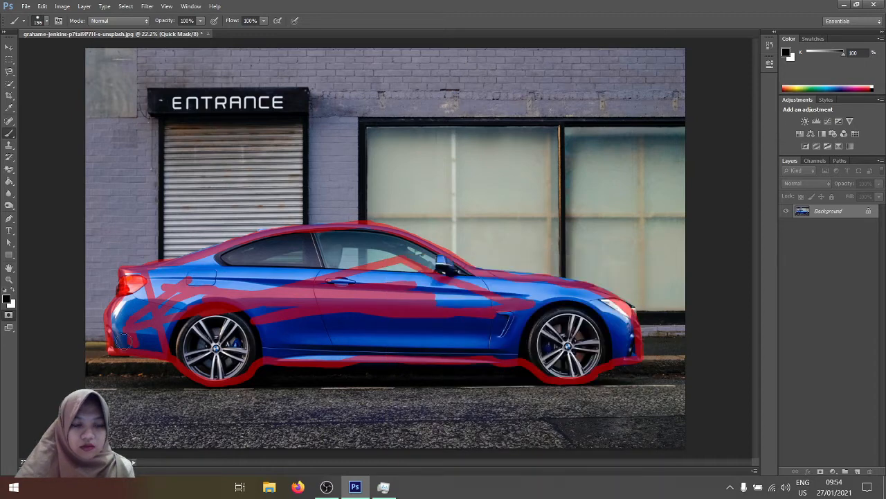
{"action": "left_click_drag", "start_coordinate": [304, 269], "coordinate": [220, 273]}
{"action": "left_click_drag", "start_coordinate": [272, 265], "coordinate": [234, 272]}
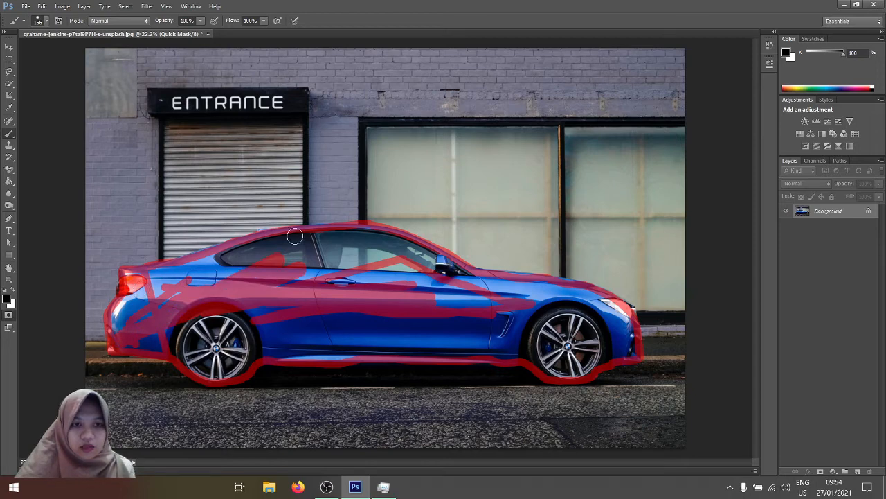
{"action": "left_click_drag", "start_coordinate": [471, 281], "coordinate": [334, 281]}
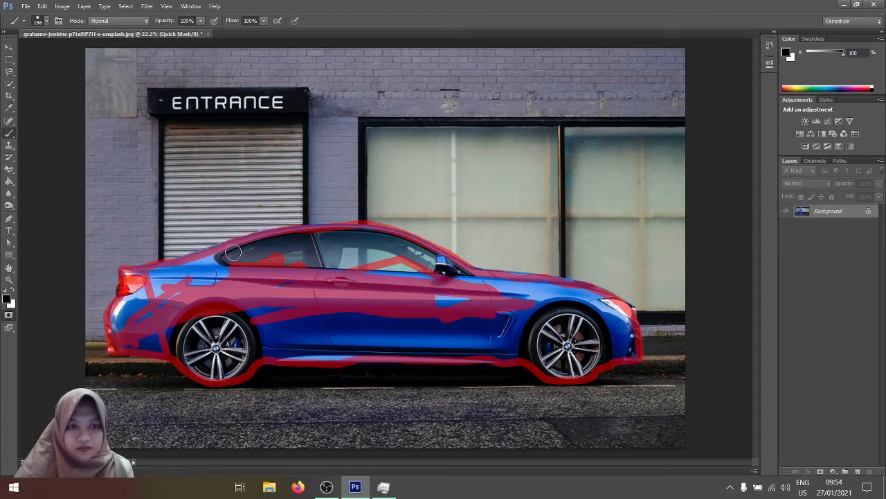
{"action": "mouse_move", "coordinate": [122, 295]}
{"action": "left_mouse_down"}
{"action": "mouse_move", "coordinate": [120, 332]}
{"action": "mouse_move", "coordinate": [129, 284]}
{"action": "mouse_move", "coordinate": [244, 252]}
{"action": "left_mouse_up"}
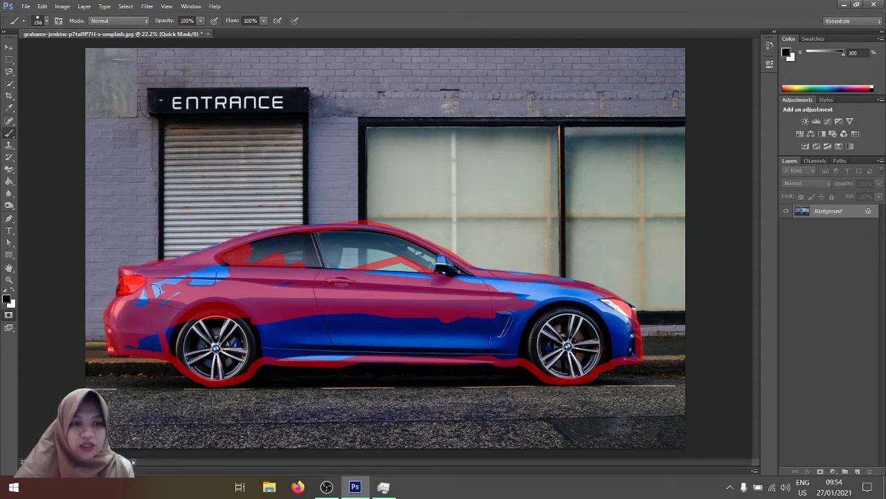
{"action": "mouse_move", "coordinate": [208, 281]}
{"action": "left_mouse_down"}
{"action": "mouse_move", "coordinate": [319, 257]}
{"action": "mouse_move", "coordinate": [374, 258]}
{"action": "mouse_move", "coordinate": [168, 266]}
{"action": "mouse_move", "coordinate": [170, 297]}
{"action": "mouse_move", "coordinate": [139, 316]}
{"action": "mouse_move", "coordinate": [129, 339]}
{"action": "mouse_move", "coordinate": [171, 336]}
{"action": "mouse_move", "coordinate": [144, 303]}
{"action": "mouse_move", "coordinate": [249, 353]}
{"action": "mouse_move", "coordinate": [311, 239]}
{"action": "mouse_move", "coordinate": [619, 305]}
{"action": "mouse_move", "coordinate": [197, 331]}
{"action": "mouse_move", "coordinate": [629, 313]}
{"action": "mouse_move", "coordinate": [256, 241]}
{"action": "mouse_move", "coordinate": [211, 242]}
{"action": "mouse_move", "coordinate": [173, 260]}
{"action": "left_mouse_up"}
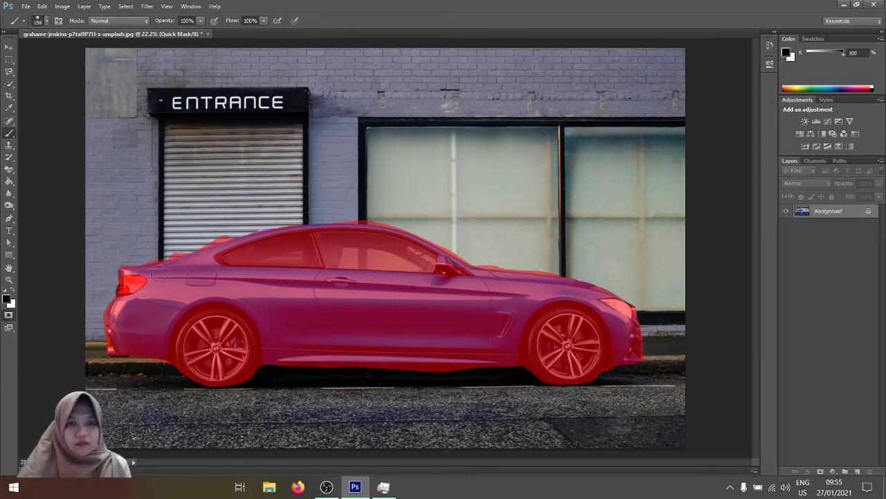
Step: Erase the mask spill above the car's trunk with a white 49 px brush
{"action": "key", "text": "x"}
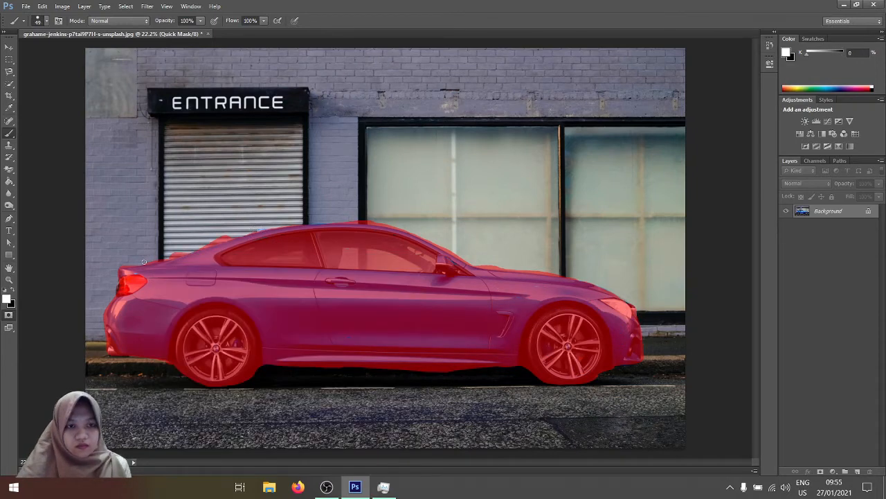
{"action": "scroll", "coordinate": [144, 261], "scroll_direction": "up", "scroll_amount": 3}
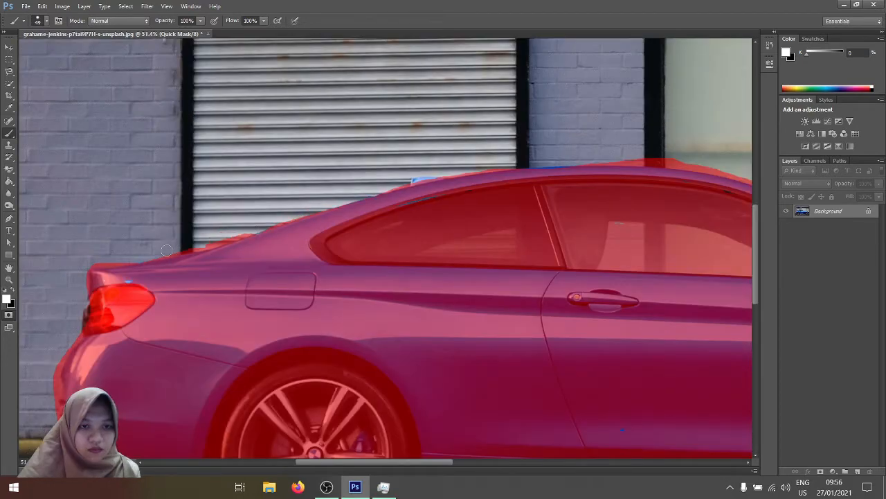
{"action": "scroll", "coordinate": [177, 205], "scroll_direction": "down", "scroll_amount": 1}
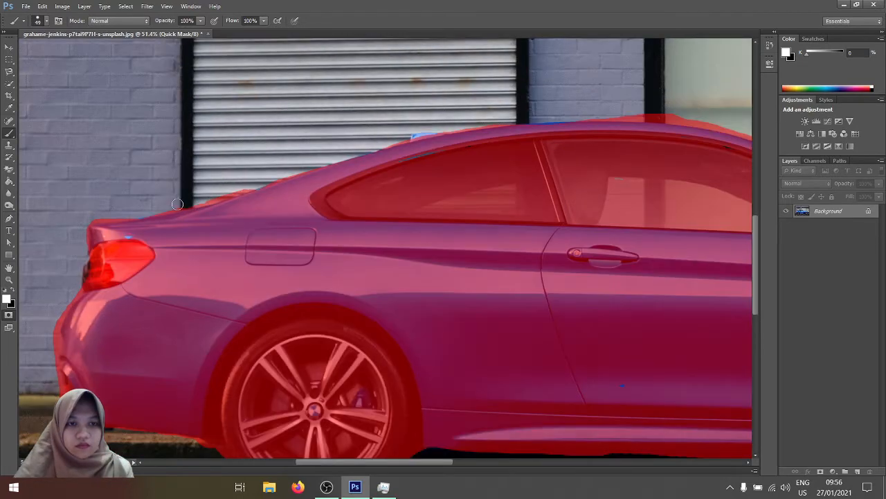
{"action": "scroll", "coordinate": [178, 204], "scroll_direction": "right", "scroll_amount": 1}
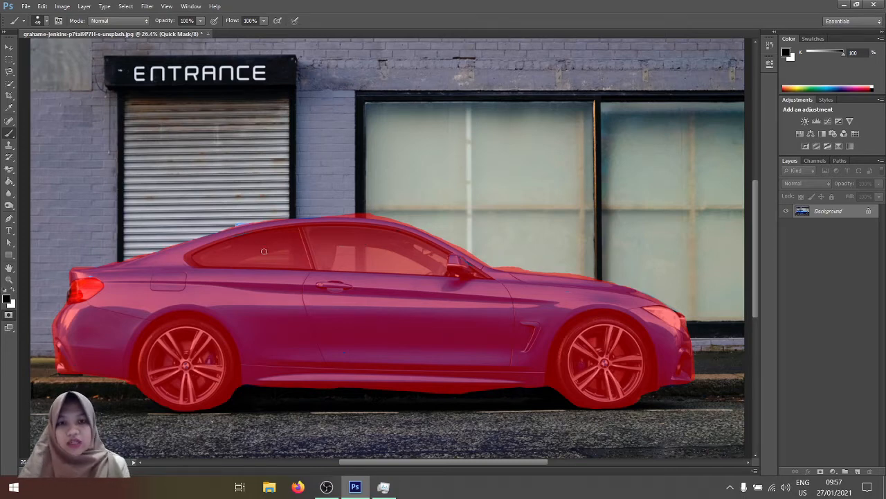
Step: Erase the mask spill along the top of the car's roof with a white 36 px brush
{"action": "scroll", "coordinate": [399, 190], "scroll_direction": "up", "scroll_amount": 5}
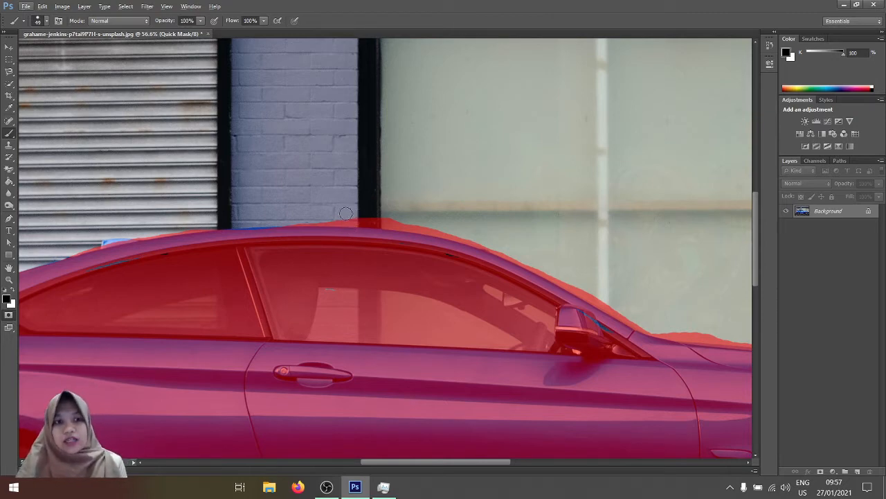
{"action": "left_click", "coordinate": [13, 292]}
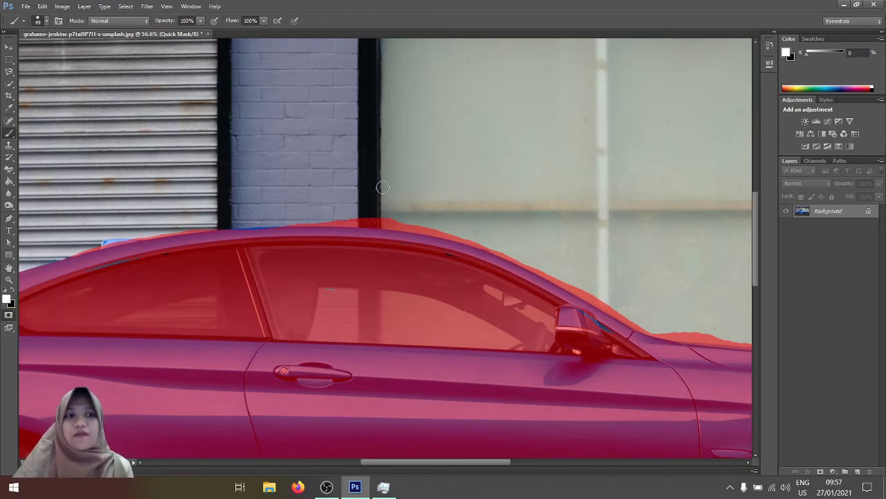
{"action": "right_click", "coordinate": [329, 249]}
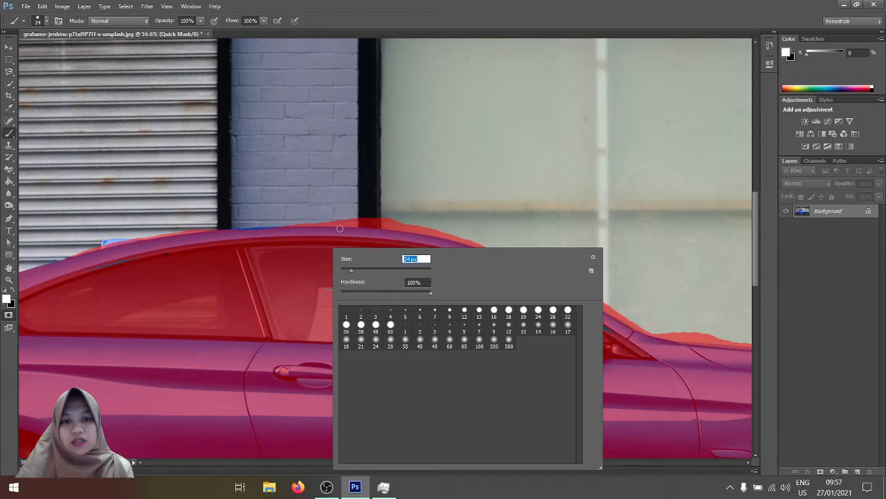
{"action": "left_click_drag", "start_coordinate": [353, 269], "coordinate": [357, 270]}
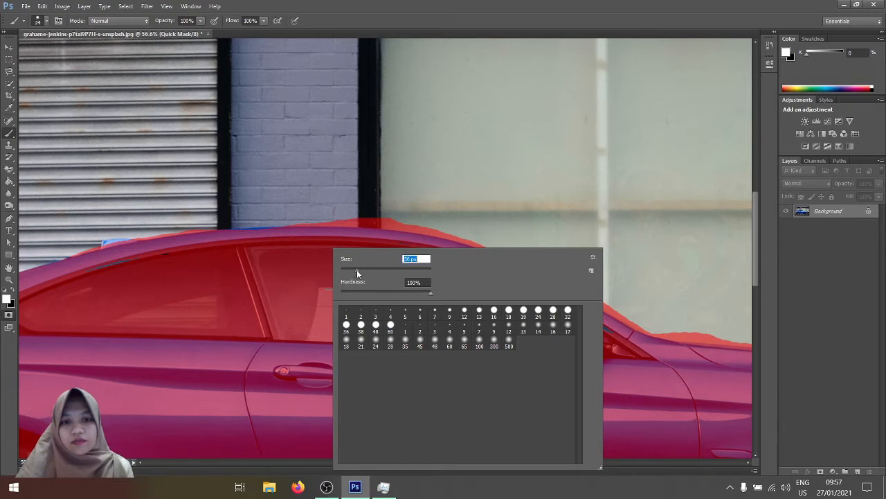
{"action": "left_click", "coordinate": [330, 209]}
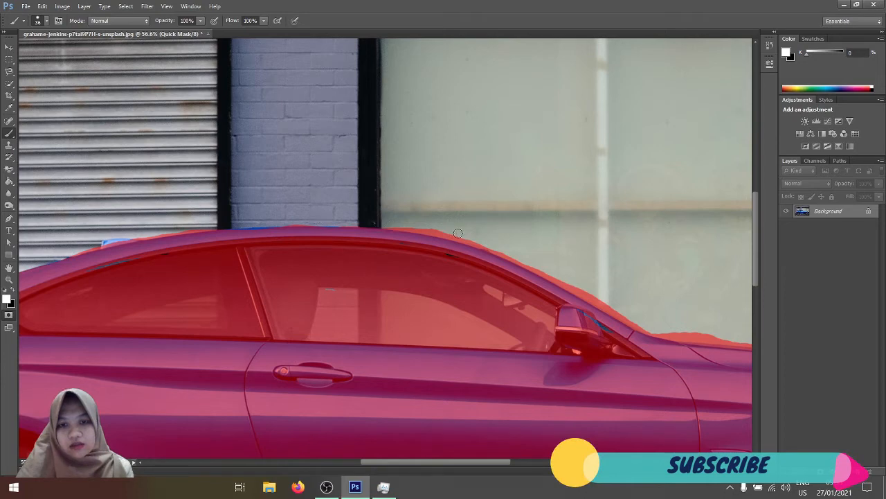
{"action": "left_click_drag", "start_coordinate": [458, 233], "coordinate": [390, 226]}
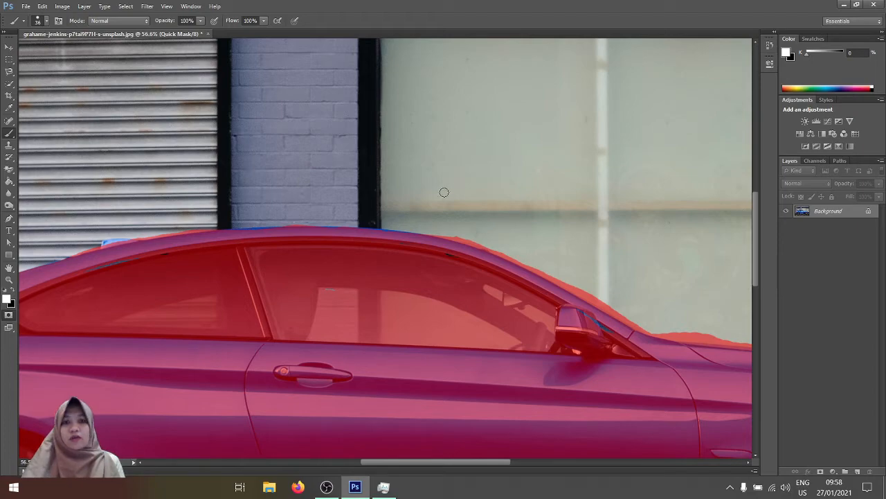
Step: Exit Quick Mask mode to convert the painted mask into a selection
{"action": "scroll", "coordinate": [444, 161], "scroll_direction": "down", "scroll_amount": 2}
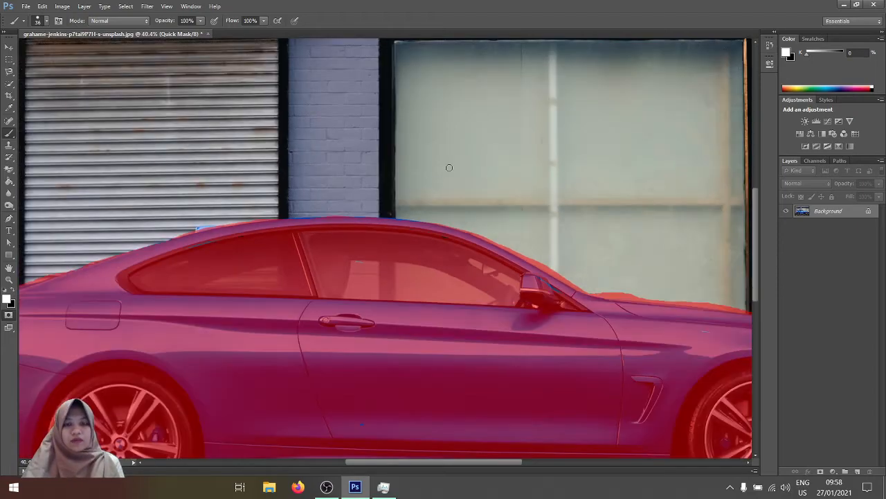
{"action": "scroll", "coordinate": [389, 177], "scroll_direction": "down", "scroll_amount": 4}
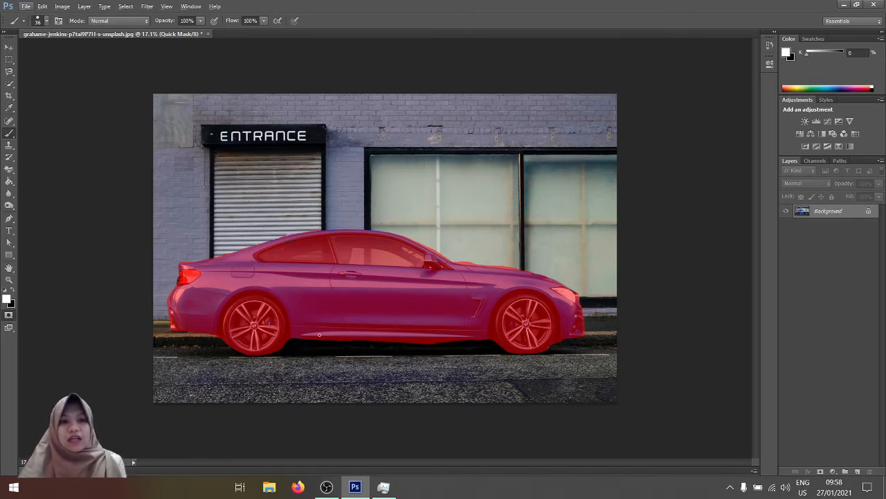
{"action": "left_click", "coordinate": [9, 315]}
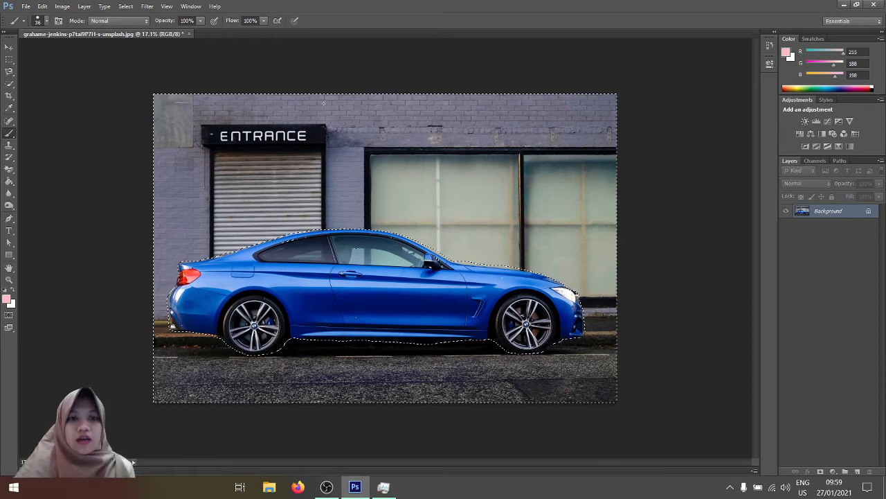
Step: Switch to the Move Tool and invert the selection so that the car is selected instead of the background
{"action": "right_click", "coordinate": [276, 179]}
{"action": "left_click", "coordinate": [251, 176]}
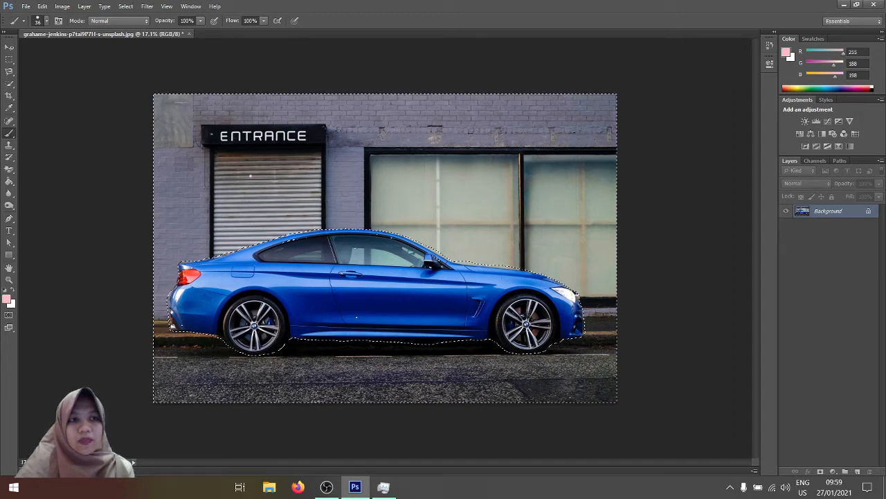
{"action": "left_click", "coordinate": [9, 46]}
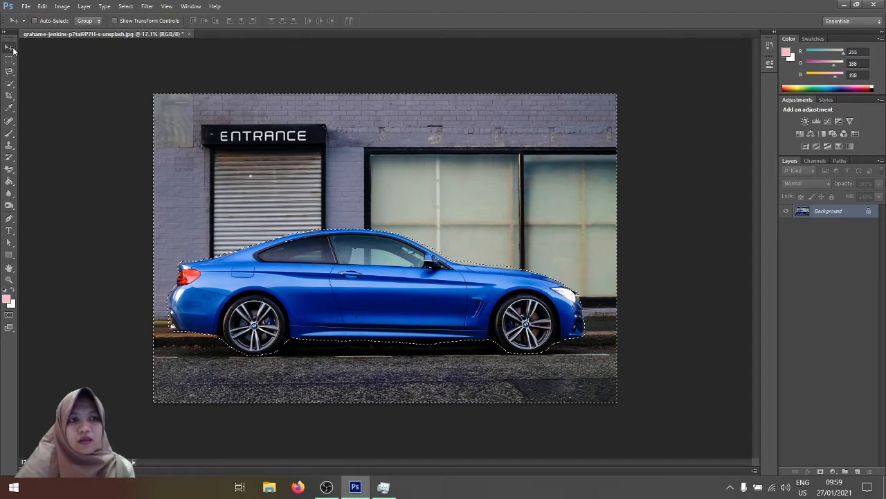
{"action": "left_click", "coordinate": [126, 7]}
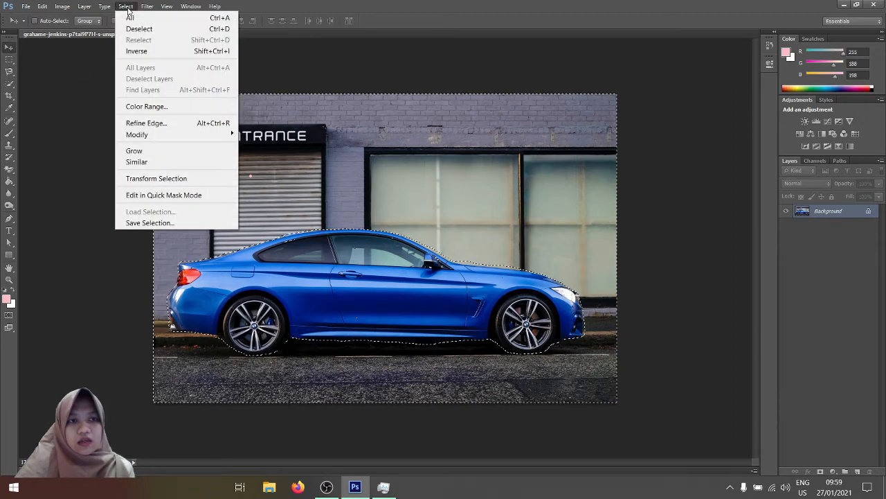
{"action": "left_click", "coordinate": [150, 51]}
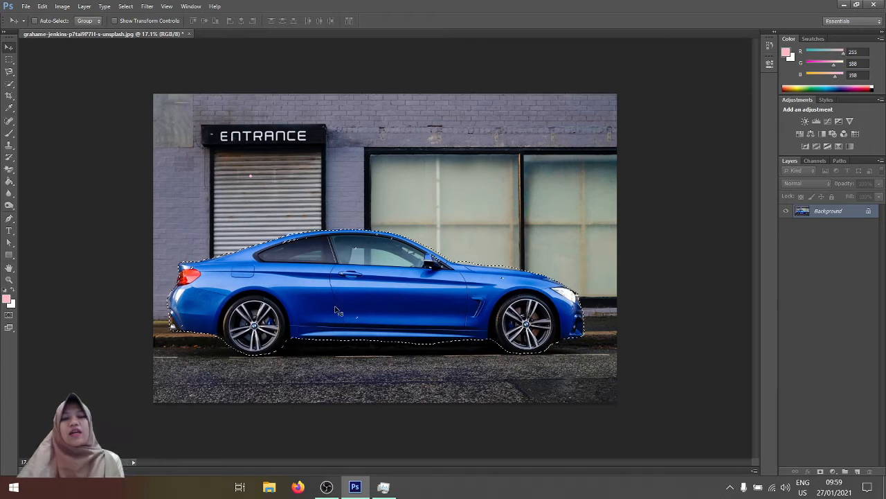
Step: With the Quick Selection Tool active, cut the selected car to a new layer with Layer Via Cut and hide the Background layer
{"action": "key", "text": "w"}
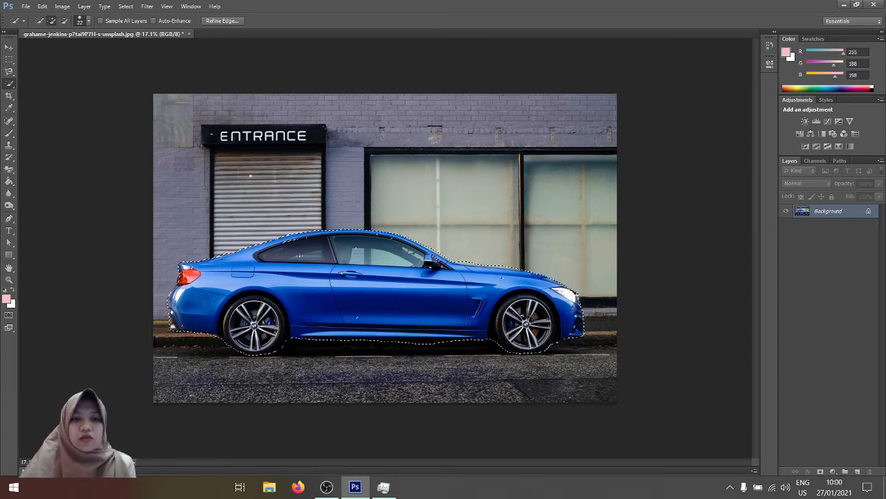
{"action": "right_click", "coordinate": [340, 270]}
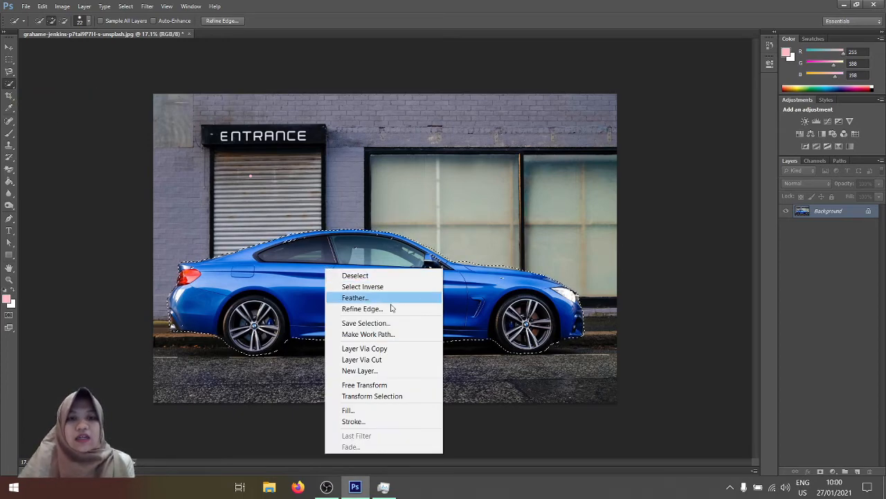
{"action": "left_click", "coordinate": [405, 363]}
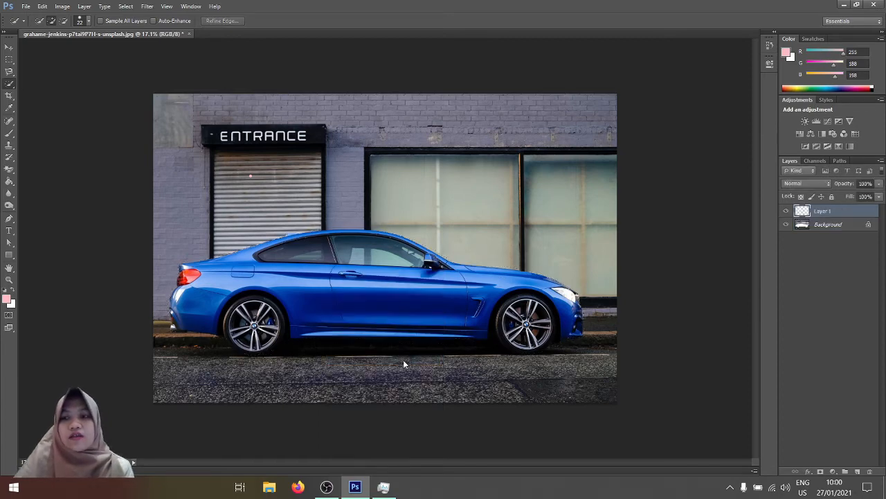
{"action": "left_click", "coordinate": [786, 224]}
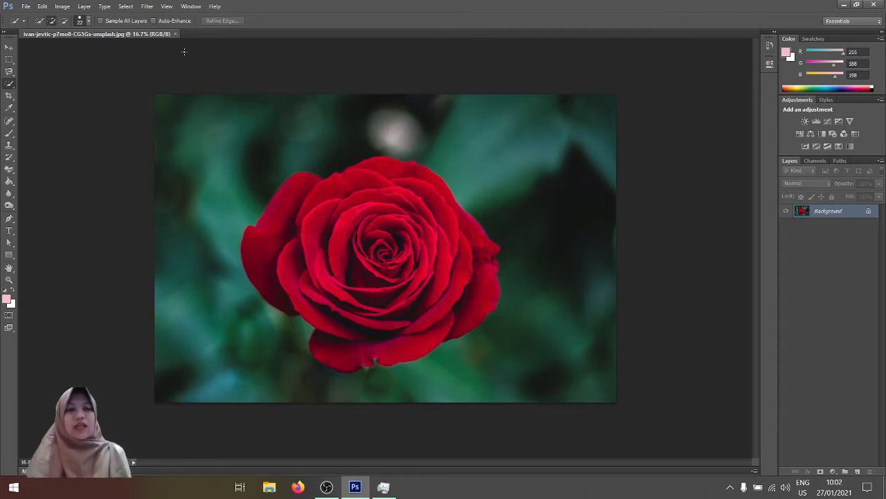
Step: Open Color Range for the rose photo, using Sampled Colors with Fuzziness 200 and Selection Preview set to None
{"action": "left_click", "coordinate": [128, 8]}
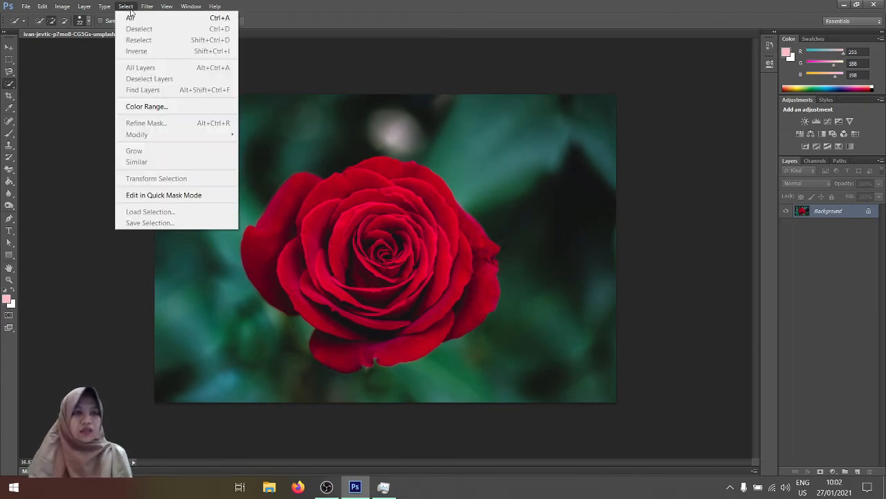
{"action": "left_click", "coordinate": [169, 107]}
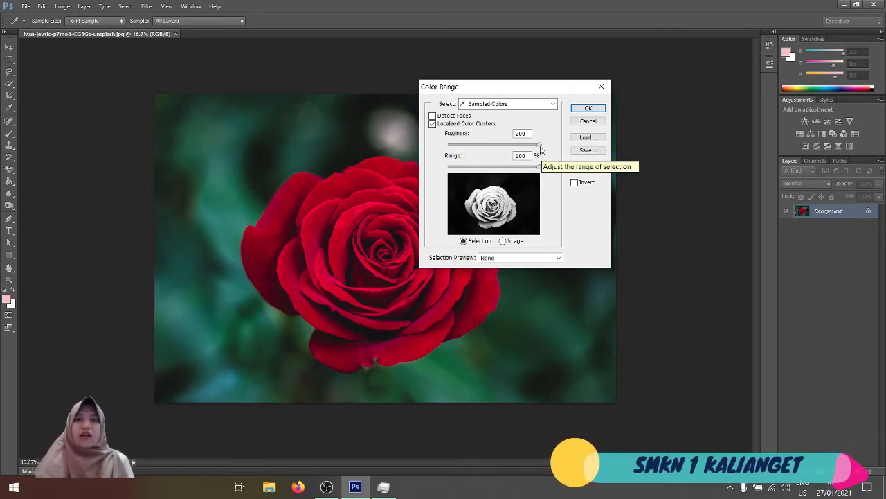
{"action": "left_click_drag", "start_coordinate": [540, 144], "coordinate": [464, 145]}
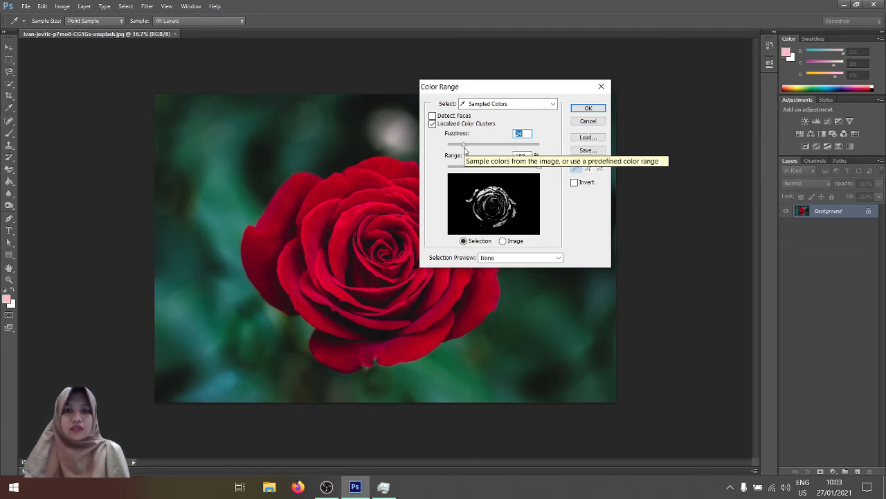
{"action": "left_click_drag", "start_coordinate": [465, 150], "coordinate": [546, 156]}
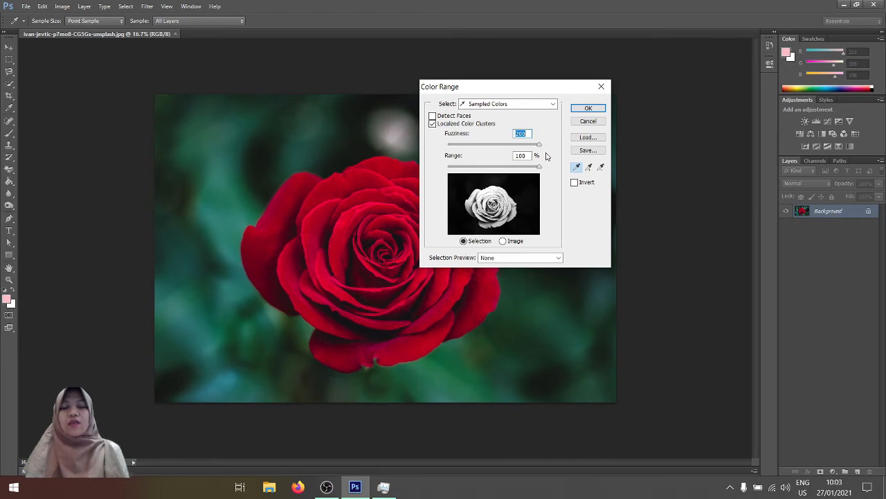
{"action": "left_click", "coordinate": [578, 170]}
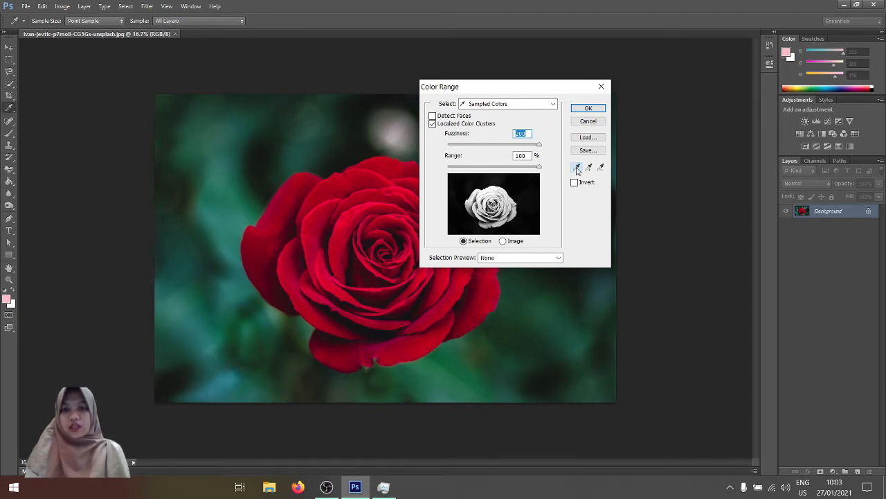
{"action": "left_click", "coordinate": [487, 259]}
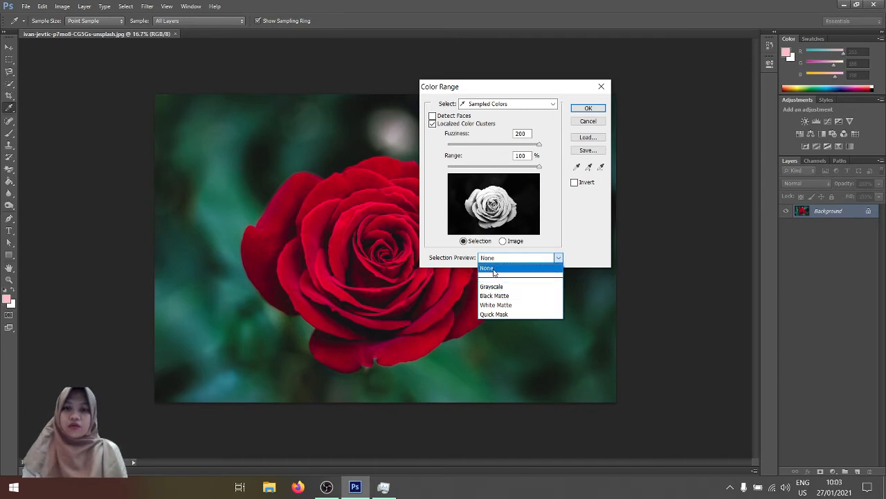
{"action": "left_click", "coordinate": [494, 268]}
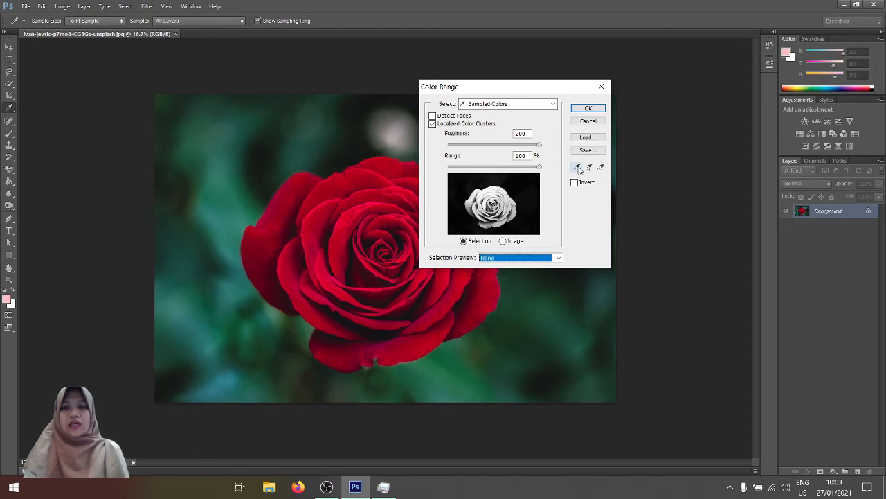
Step: Sample the red of the rose's outer left petal as the Color Range colour and apply the selection
{"action": "left_click", "coordinate": [579, 168]}
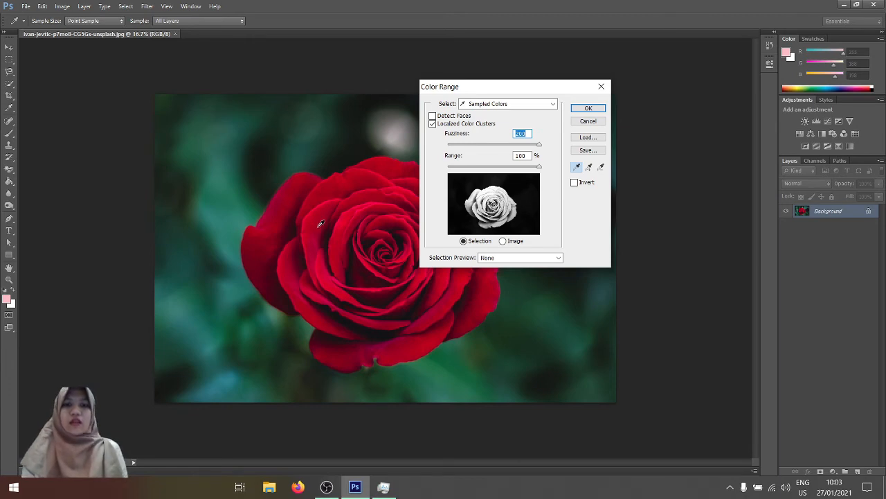
{"action": "left_click", "coordinate": [234, 134]}
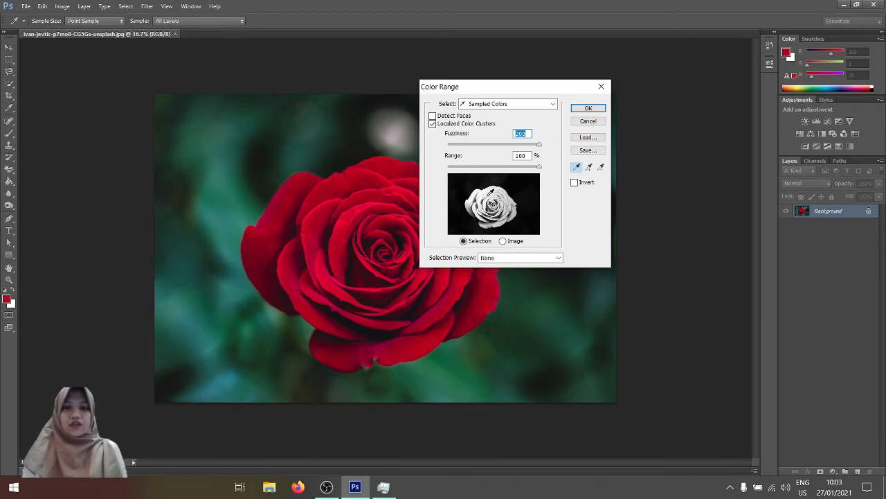
{"action": "left_click", "coordinate": [293, 231]}
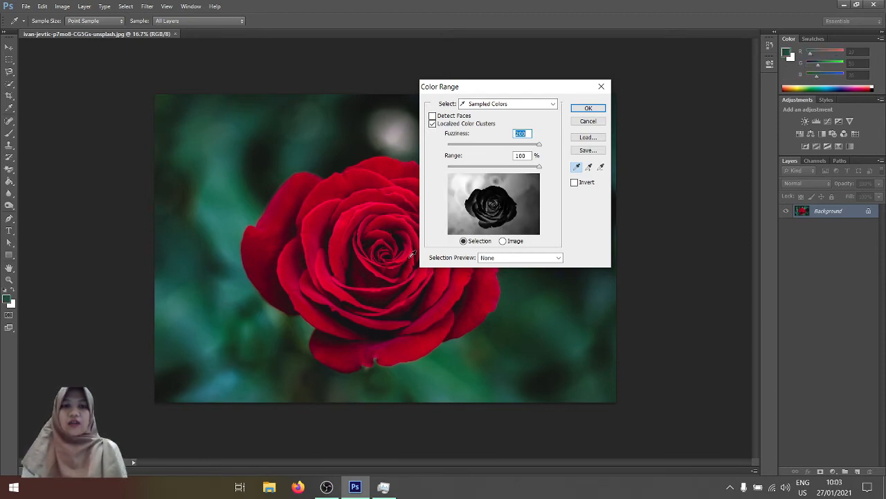
{"action": "left_click", "coordinate": [306, 228]}
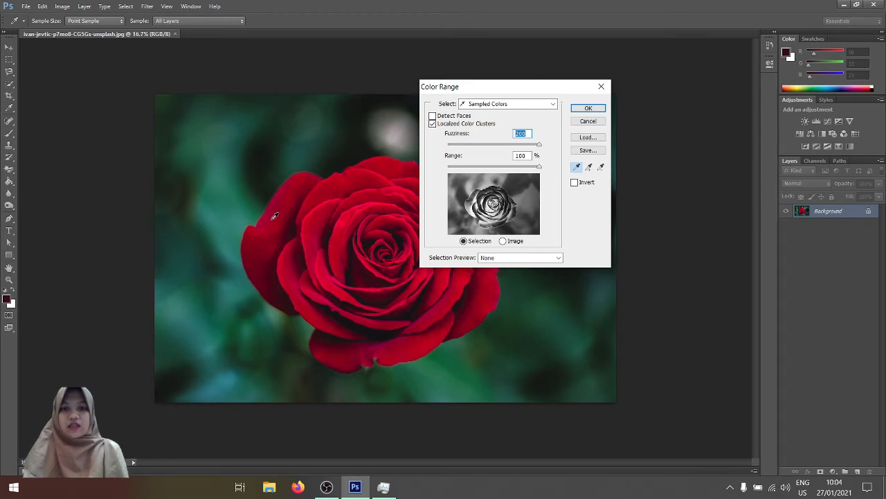
{"action": "left_click", "coordinate": [275, 219]}
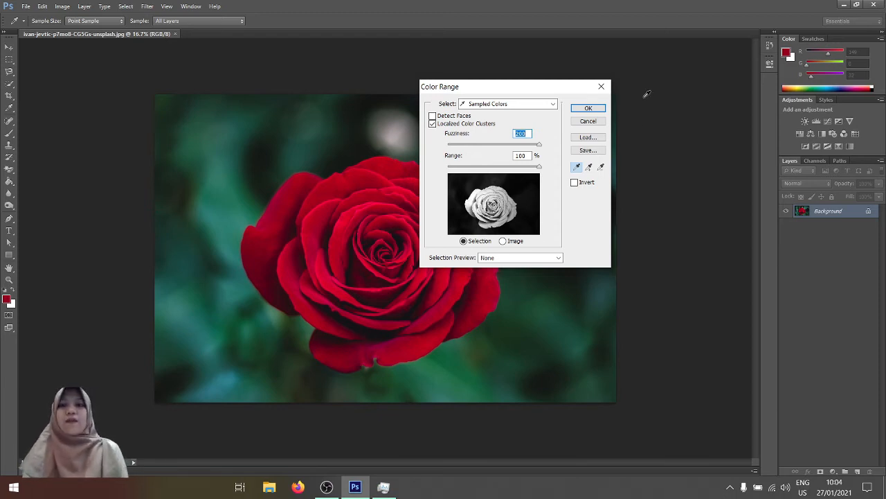
{"action": "left_click", "coordinate": [587, 109]}
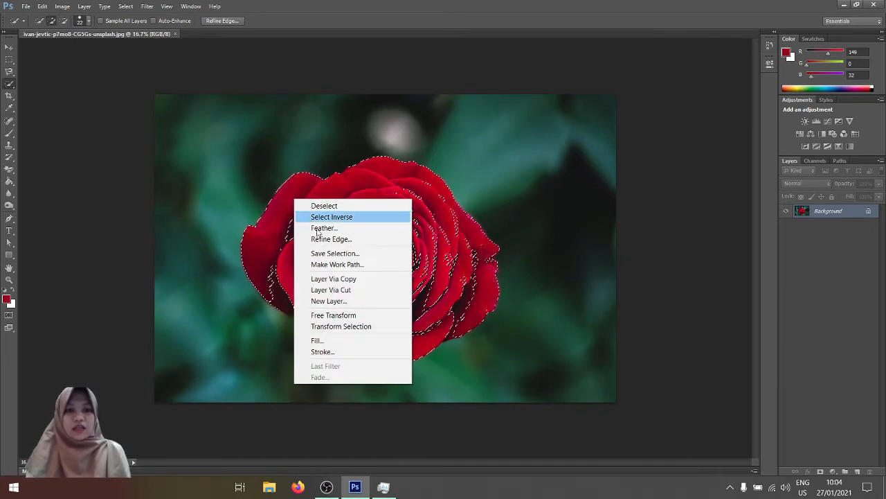
Step: Try cutting the Color Range selection to a new layer with Layer Via Cut and hide the Background layer
{"action": "left_click", "coordinate": [340, 291]}
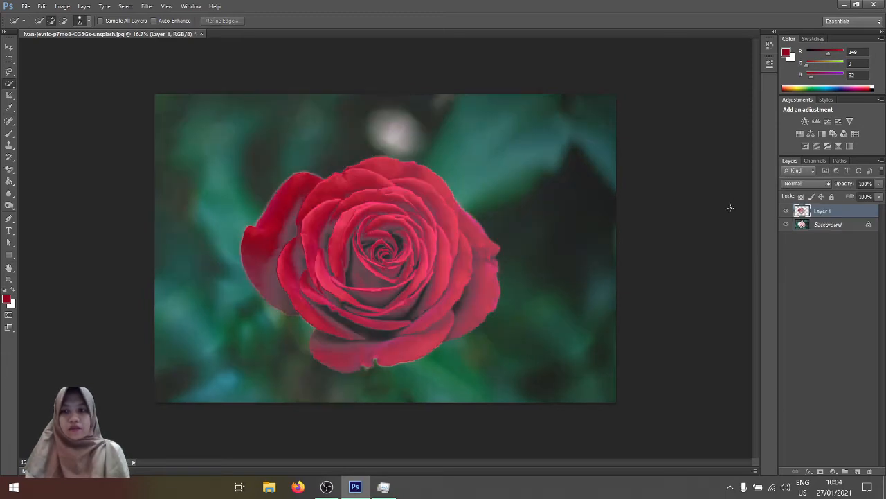
{"action": "left_click", "coordinate": [788, 224]}
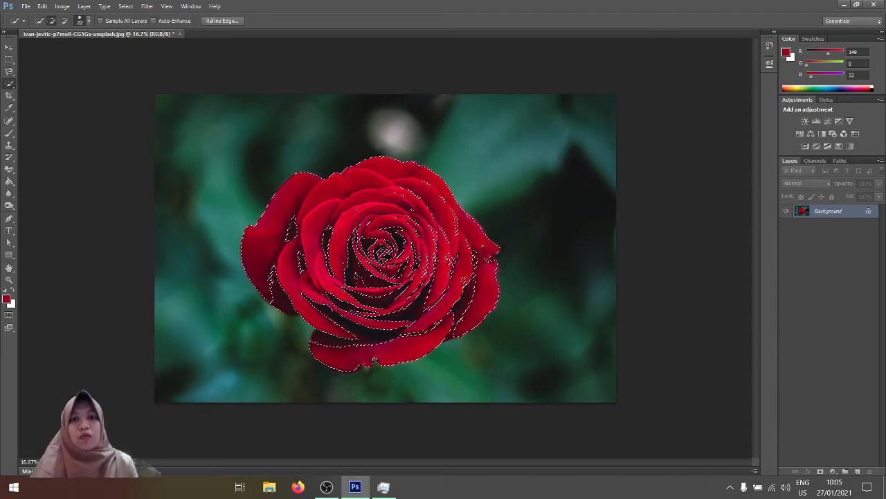
Step: Add the unselected inner areas of the rose to the selection with a 73 px Quick Selection brush
{"action": "right_click", "coordinate": [9, 84]}
{"action": "left_click", "coordinate": [35, 83]}
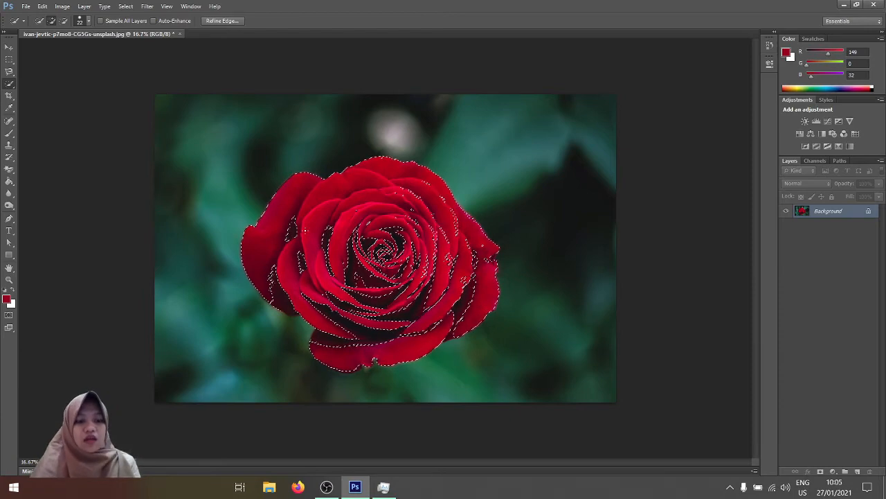
{"action": "left_click", "coordinate": [88, 21]}
{"action": "left_click_drag", "start_coordinate": [51, 48], "coordinate": [62, 48]}
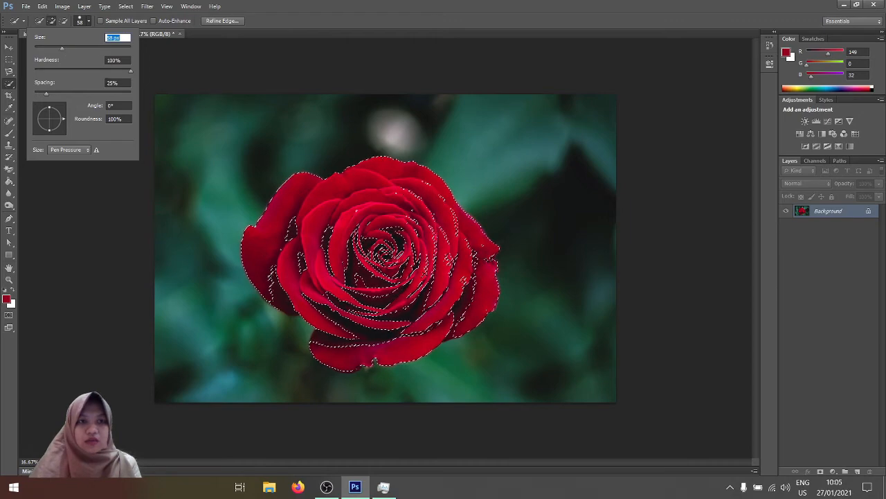
{"action": "left_click_drag", "start_coordinate": [66, 50], "coordinate": [69, 51]}
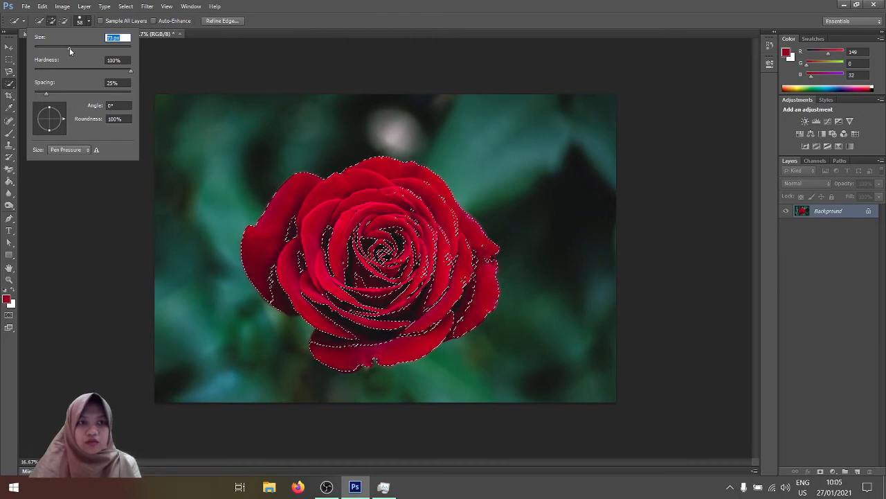
{"action": "left_click", "coordinate": [297, 217]}
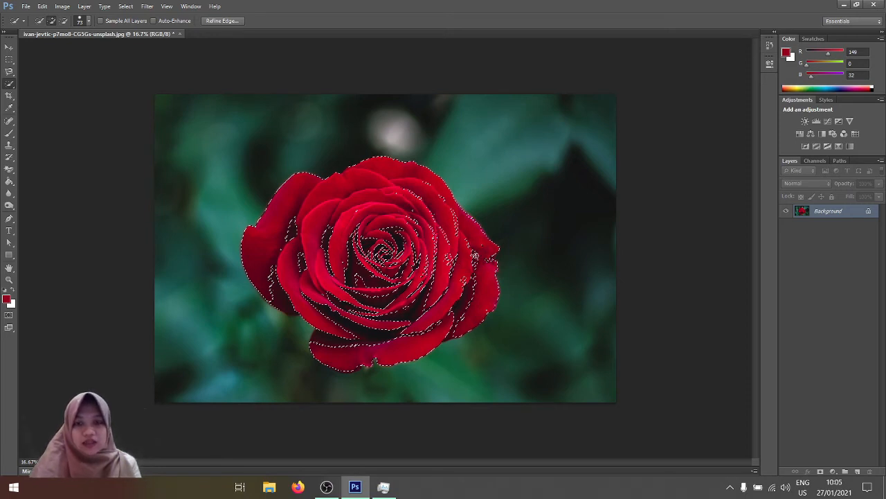
{"action": "mouse_move", "coordinate": [464, 295]}
{"action": "left_mouse_down"}
{"action": "mouse_move", "coordinate": [372, 343]}
{"action": "mouse_move", "coordinate": [312, 284]}
{"action": "mouse_move", "coordinate": [291, 231]}
{"action": "mouse_move", "coordinate": [437, 293]}
{"action": "left_mouse_up"}
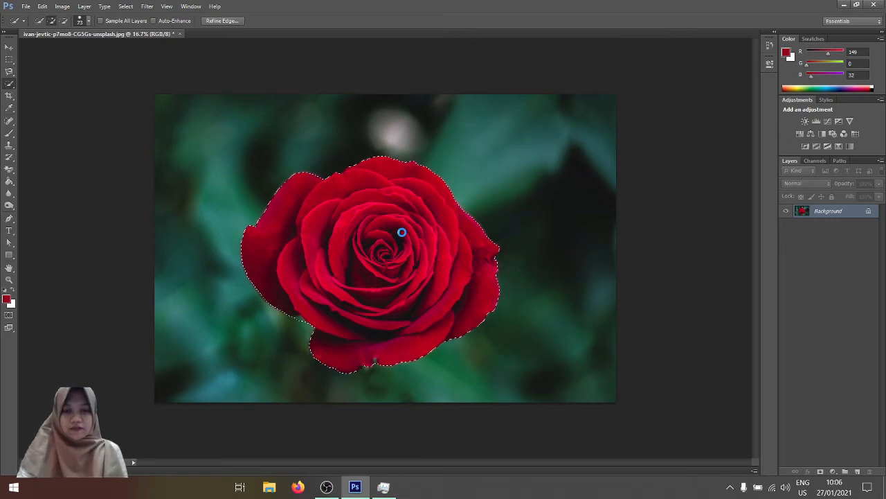
Step: Cut the fully selected rose to a new layer with Layer Via Cut and hide the Background layer
{"action": "right_click", "coordinate": [385, 242]}
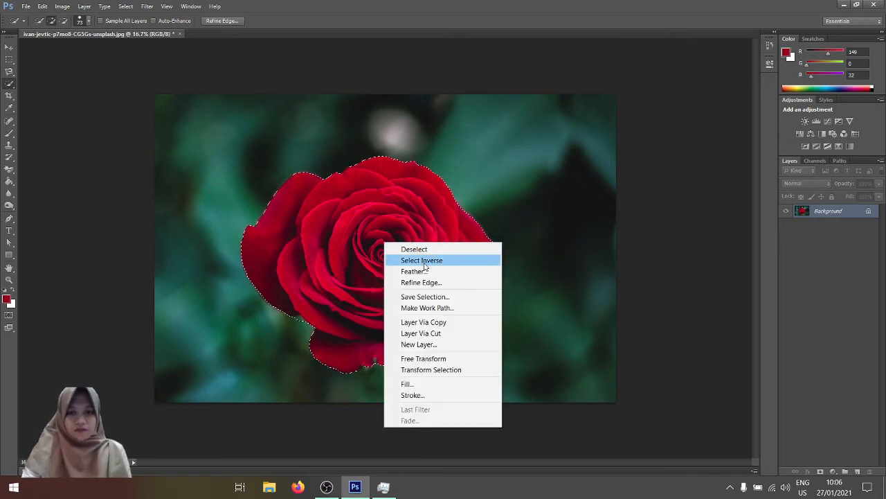
{"action": "left_click", "coordinate": [436, 334]}
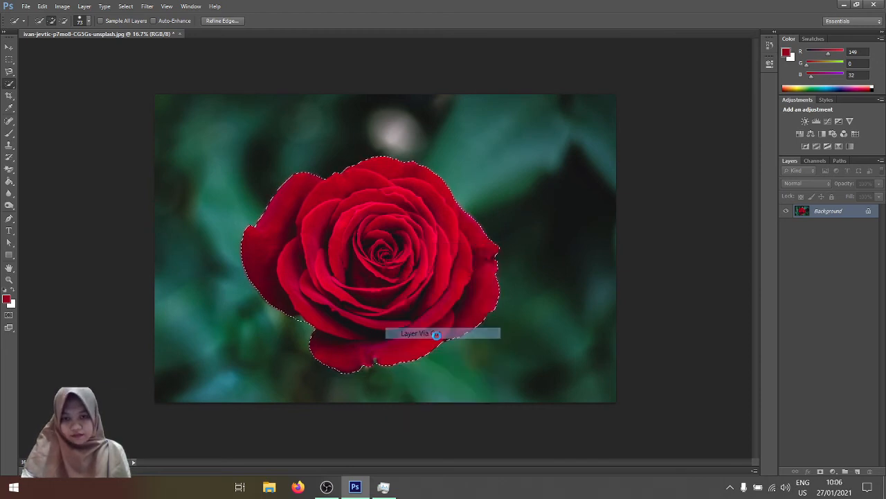
{"action": "left_click", "coordinate": [786, 225]}
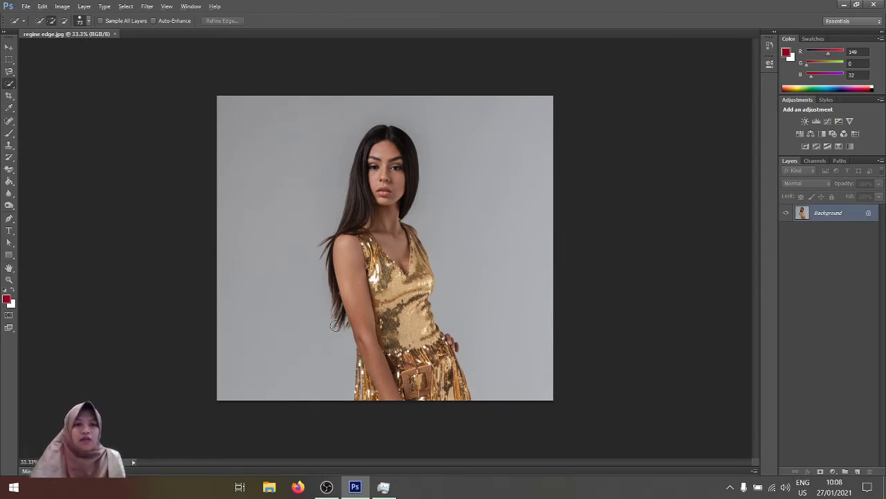
Step: Draw a rough freehand selection around the woman in regine edge.jpg with the Lasso Tool, leaving the loose hair strands outside
{"action": "scroll", "coordinate": [336, 327], "scroll_direction": "up", "scroll_amount": 3}
{"action": "scroll", "coordinate": [315, 365], "scroll_direction": "up", "scroll_amount": 3}
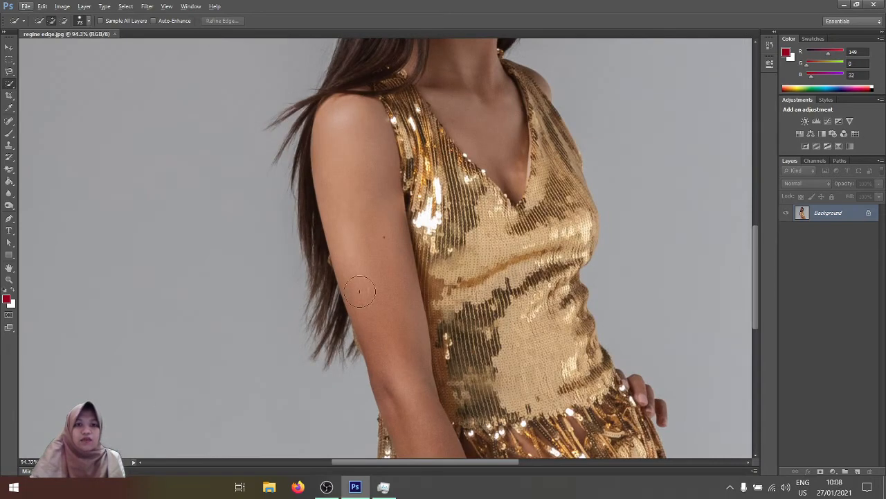
{"action": "scroll", "coordinate": [354, 151], "scroll_direction": "down", "scroll_amount": 3}
{"action": "scroll", "coordinate": [350, 104], "scroll_direction": "down", "scroll_amount": 1}
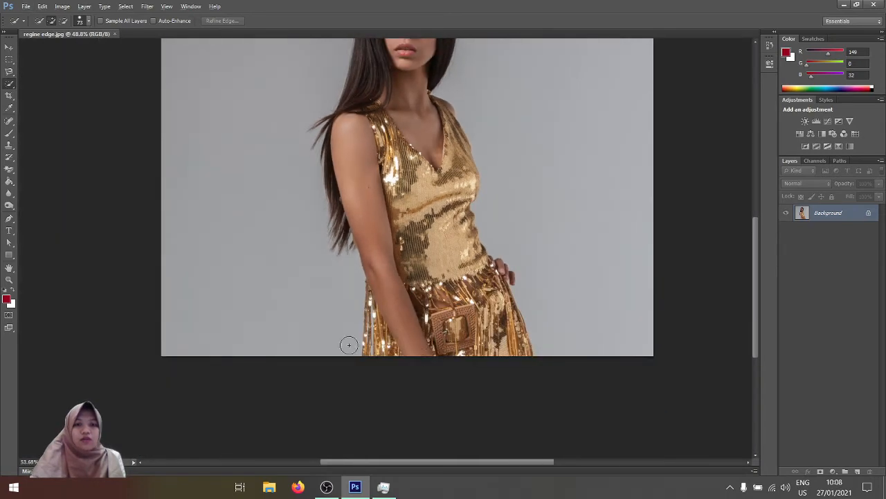
{"action": "scroll", "coordinate": [348, 344], "scroll_direction": "up", "scroll_amount": 4}
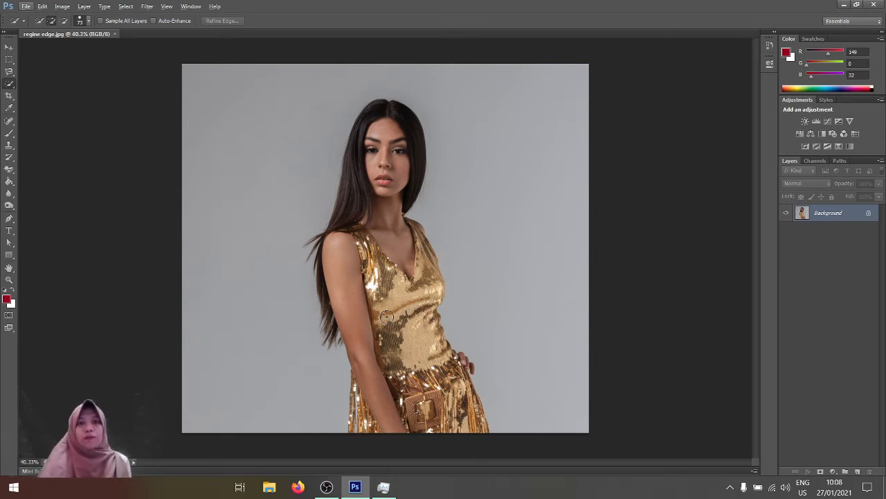
{"action": "left_click", "coordinate": [9, 72]}
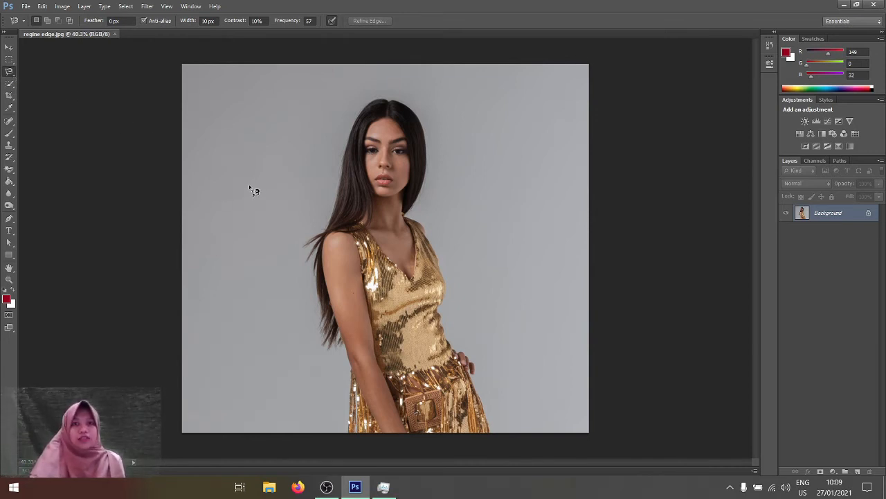
{"action": "left_click", "coordinate": [9, 72]}
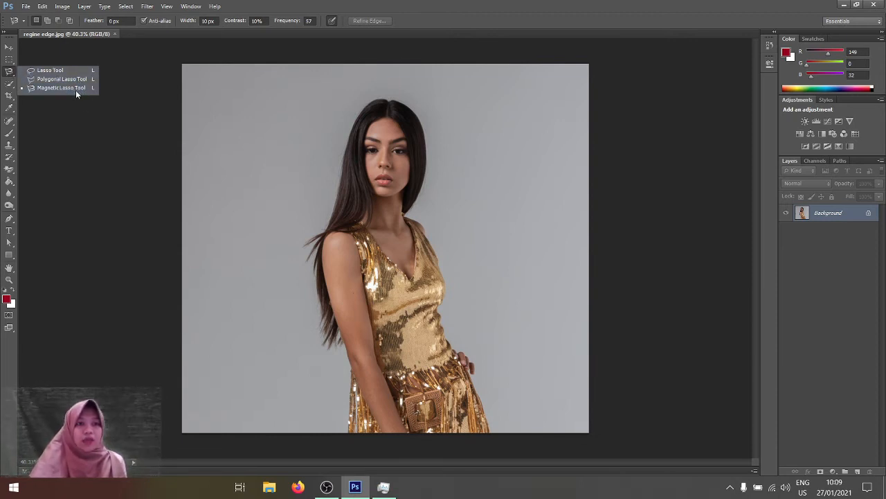
{"action": "left_click", "coordinate": [33, 71]}
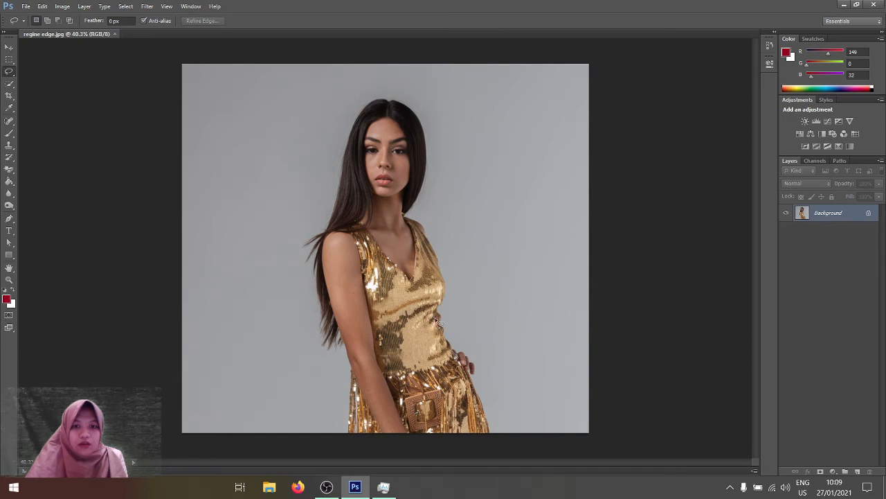
{"action": "mouse_move", "coordinate": [402, 211]}
{"action": "left_mouse_down"}
{"action": "mouse_move", "coordinate": [422, 144]}
{"action": "mouse_move", "coordinate": [410, 119]}
{"action": "mouse_move", "coordinate": [393, 103]}
{"action": "mouse_move", "coordinate": [368, 111]}
{"action": "mouse_move", "coordinate": [353, 154]}
{"action": "left_mouse_up"}
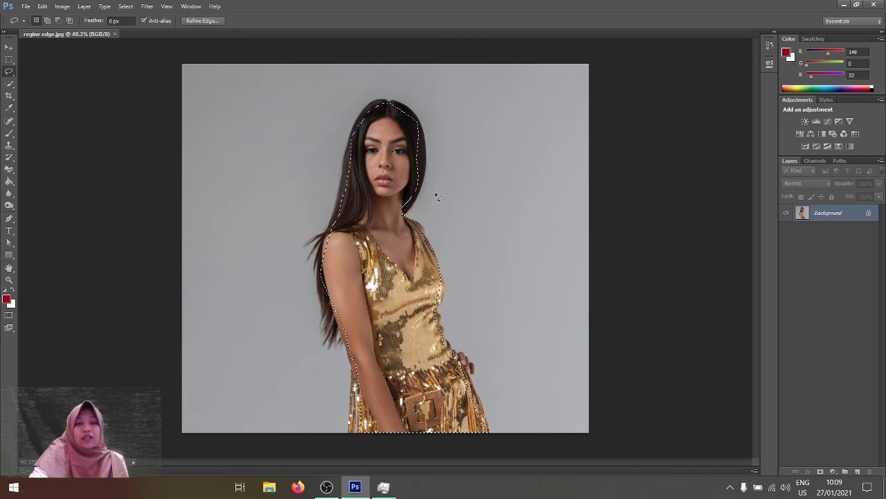
Step: Open Refine Edge for the woman's selection and set the Refine Radius brush to size 35
{"action": "key", "text": "ctrl+alt+r"}
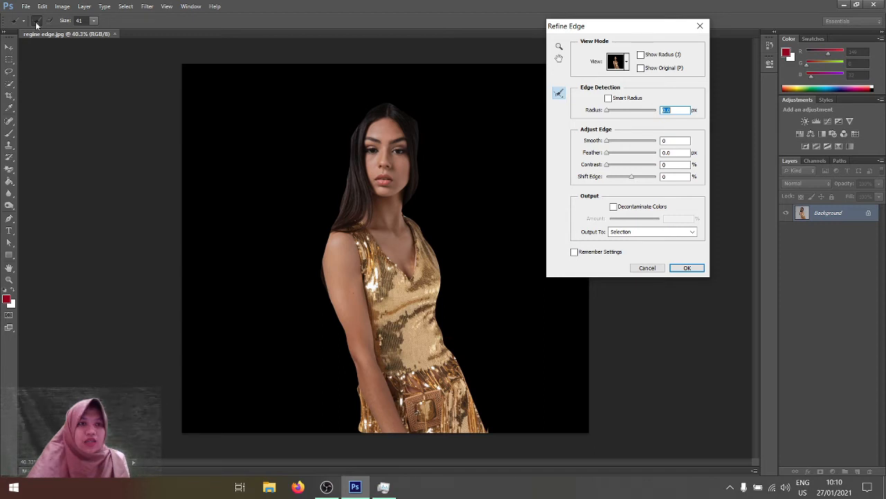
{"action": "left_click", "coordinate": [95, 21]}
{"action": "left_click_drag", "start_coordinate": [110, 31], "coordinate": [91, 32]}
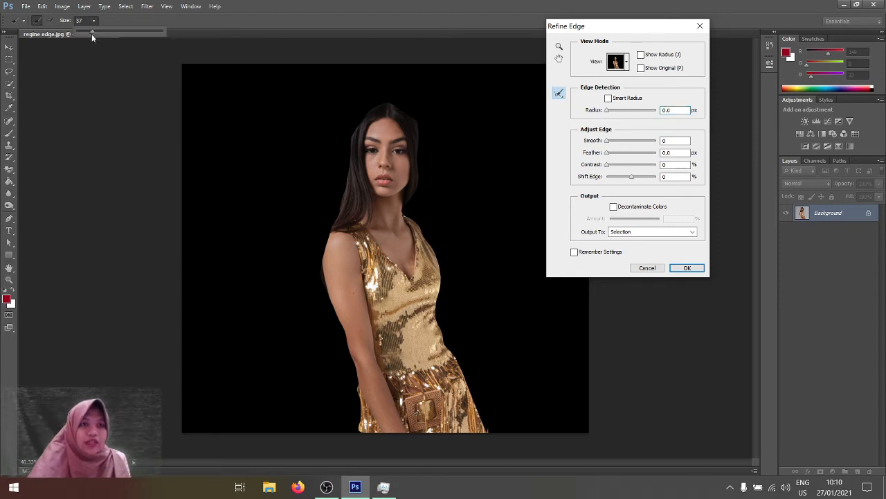
{"action": "left_click", "coordinate": [38, 23]}
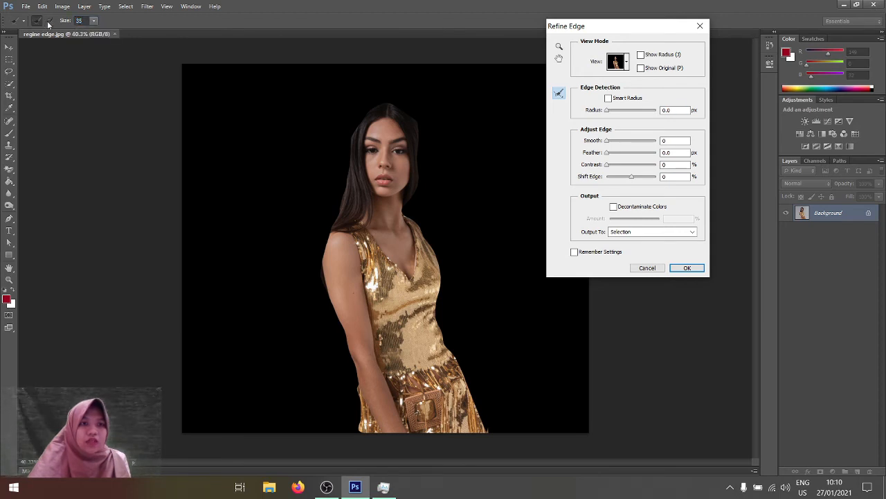
{"action": "left_click", "coordinate": [48, 21]}
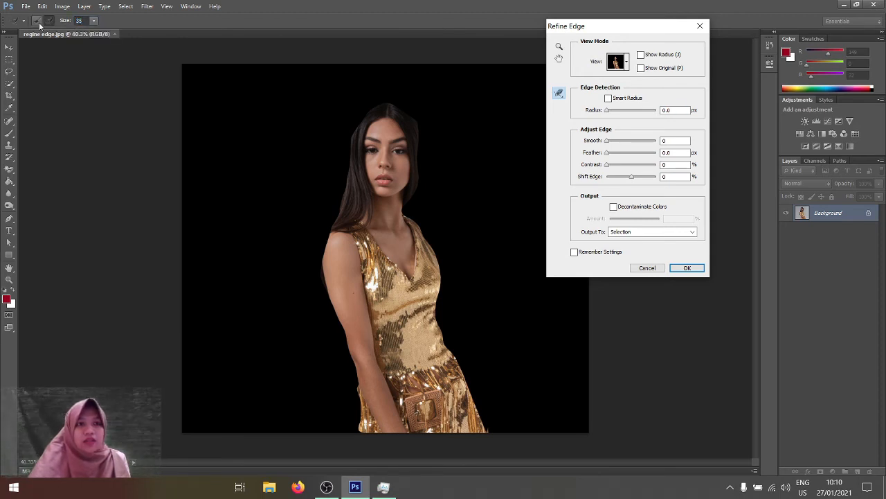
{"action": "left_click", "coordinate": [38, 23]}
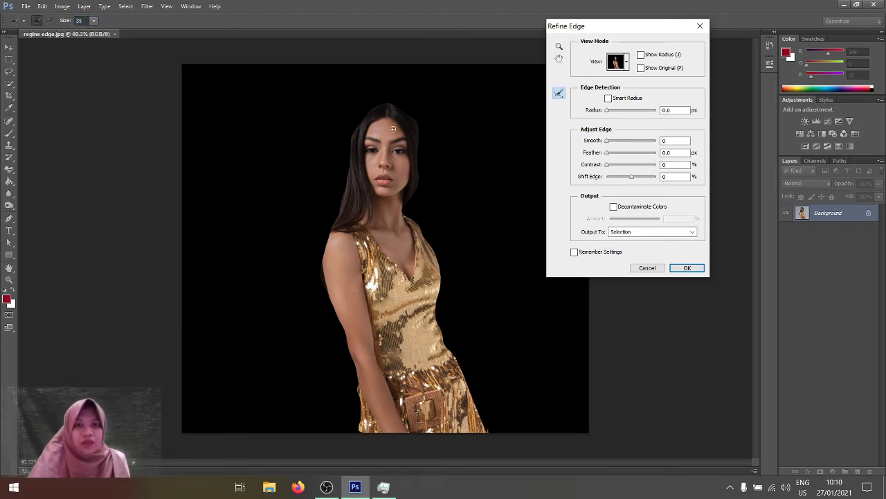
Step: Set the Refine Radius brush size to 43 and paint along the woman's hair edge from the crown down to the shoulder
{"action": "left_click", "coordinate": [94, 21]}
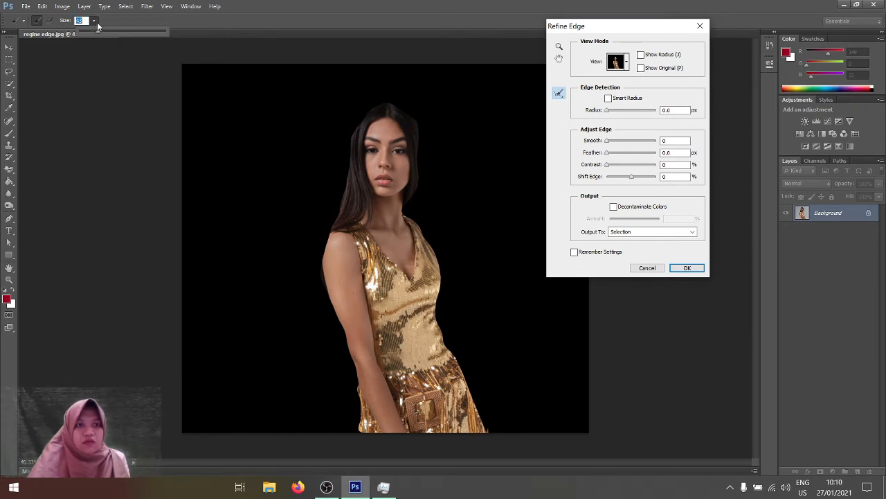
{"action": "left_click", "coordinate": [98, 30]}
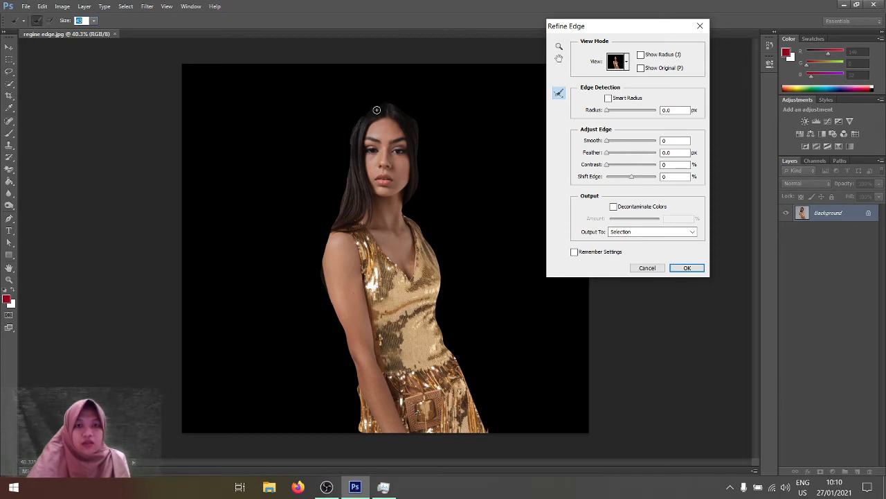
{"action": "mouse_move", "coordinate": [389, 103]}
{"action": "left_mouse_down"}
{"action": "mouse_move", "coordinate": [364, 111]}
{"action": "mouse_move", "coordinate": [354, 136]}
{"action": "mouse_move", "coordinate": [379, 106]}
{"action": "mouse_move", "coordinate": [359, 115]}
{"action": "mouse_move", "coordinate": [347, 137]}
{"action": "mouse_move", "coordinate": [351, 177]}
{"action": "mouse_move", "coordinate": [326, 241]}
{"action": "mouse_move", "coordinate": [348, 175]}
{"action": "left_mouse_up"}
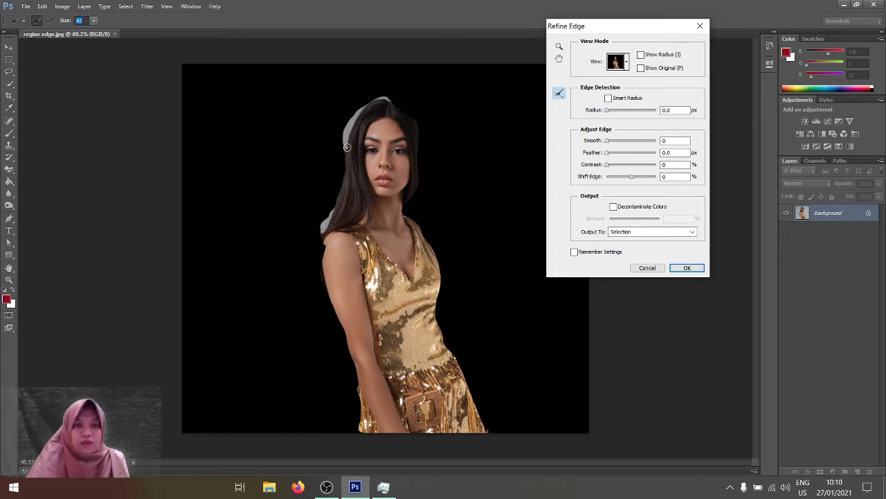
{"action": "mouse_move", "coordinate": [329, 221]}
{"action": "left_mouse_down"}
{"action": "mouse_move", "coordinate": [352, 168]}
{"action": "mouse_move", "coordinate": [346, 149]}
{"action": "left_mouse_up"}
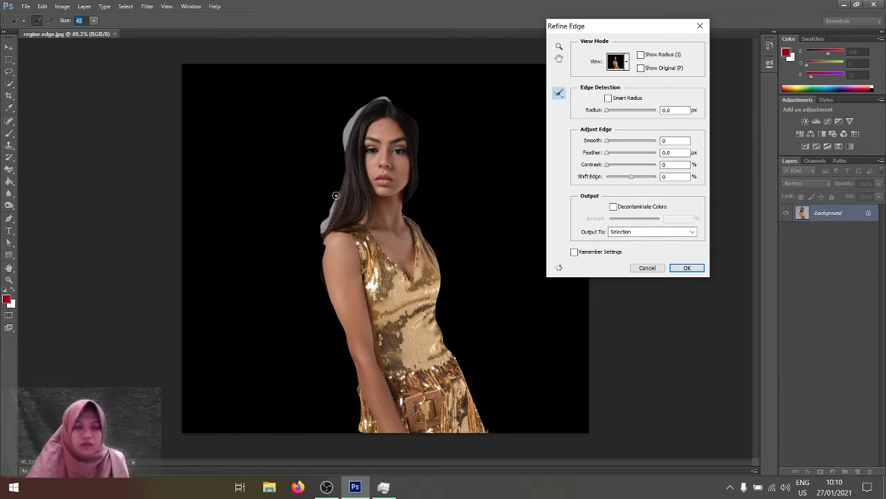
{"action": "left_click_drag", "start_coordinate": [329, 217], "coordinate": [347, 156]}
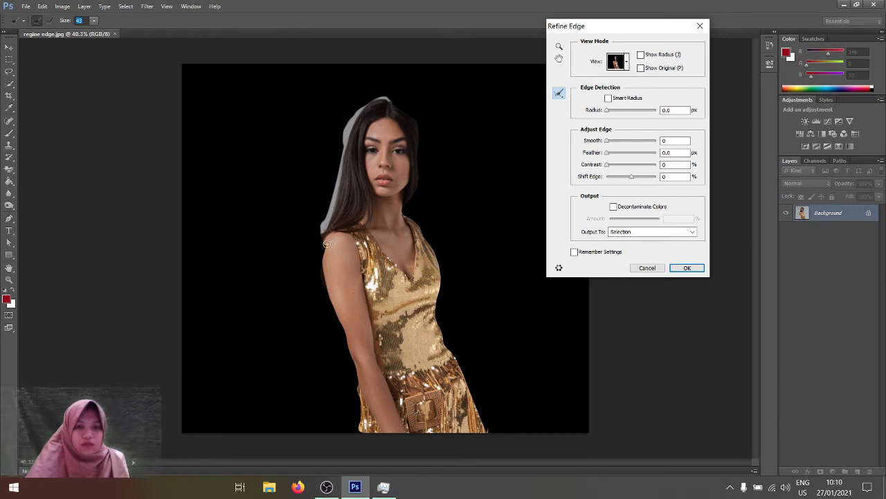
Step: Paint the refine radius over the loose strands behind the arm, the dress edges and hand, and the hair on the opposite side
{"action": "left_click_drag", "start_coordinate": [347, 331], "coordinate": [322, 245]}
{"action": "mouse_move", "coordinate": [329, 237]}
{"action": "left_mouse_down"}
{"action": "mouse_move", "coordinate": [308, 248]}
{"action": "mouse_move", "coordinate": [316, 235]}
{"action": "mouse_move", "coordinate": [317, 255]}
{"action": "mouse_move", "coordinate": [323, 242]}
{"action": "mouse_move", "coordinate": [317, 277]}
{"action": "mouse_move", "coordinate": [327, 333]}
{"action": "mouse_move", "coordinate": [320, 308]}
{"action": "mouse_move", "coordinate": [322, 279]}
{"action": "mouse_move", "coordinate": [358, 381]}
{"action": "mouse_move", "coordinate": [354, 374]}
{"action": "left_mouse_up"}
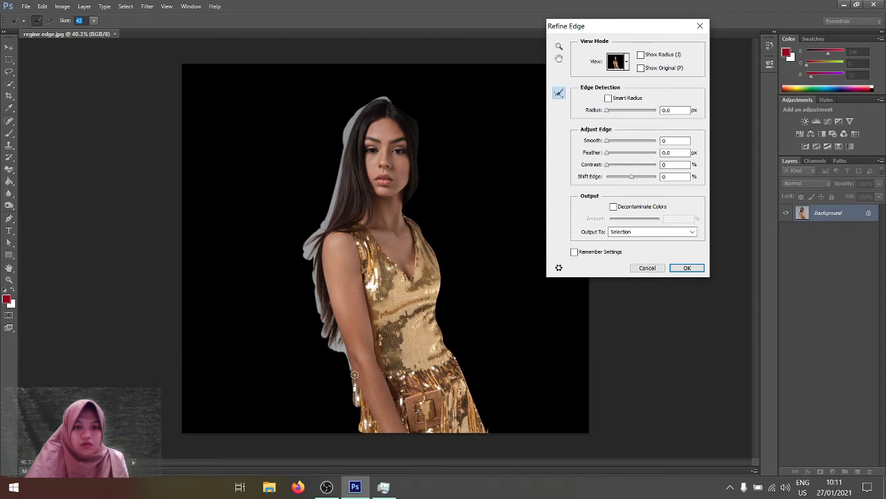
{"action": "mouse_move", "coordinate": [354, 374]}
{"action": "left_mouse_down"}
{"action": "mouse_move", "coordinate": [376, 409]}
{"action": "mouse_move", "coordinate": [479, 435]}
{"action": "left_mouse_up"}
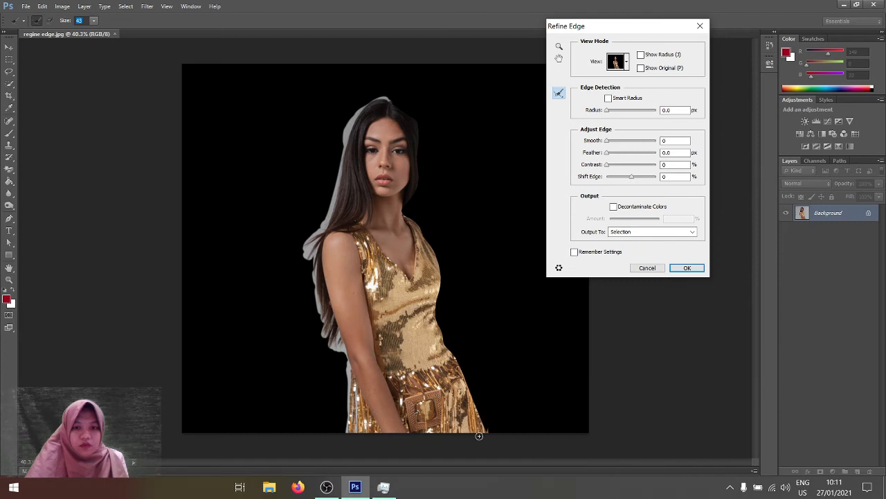
{"action": "mouse_move", "coordinate": [479, 436]}
{"action": "left_mouse_down"}
{"action": "mouse_move", "coordinate": [452, 345]}
{"action": "mouse_move", "coordinate": [466, 362]}
{"action": "mouse_move", "coordinate": [411, 123]}
{"action": "left_mouse_up"}
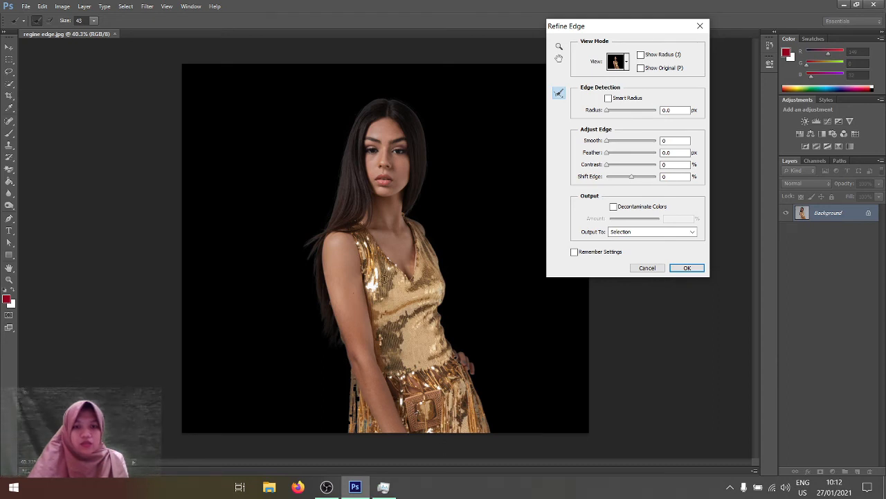
Step: Output the refined selection as New Layer with Layer Mask and point out the resulting layer's mask and image thumbnails
{"action": "left_click", "coordinate": [637, 232]}
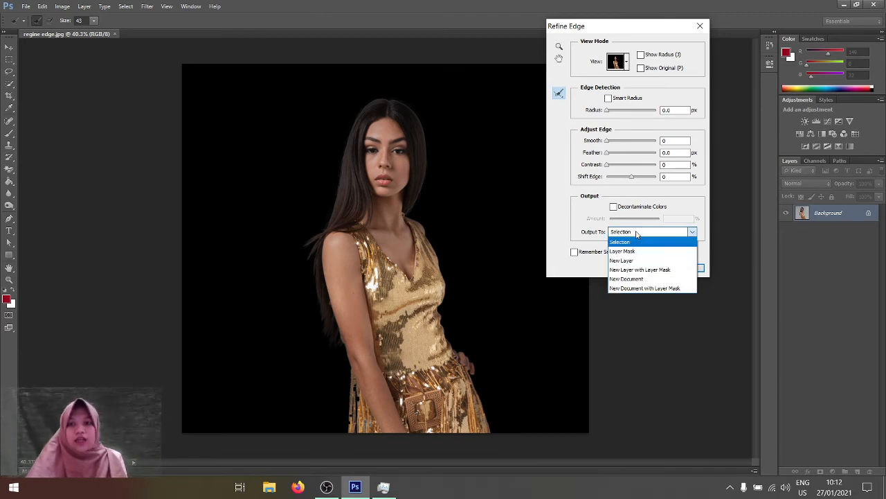
{"action": "left_click", "coordinate": [652, 270]}
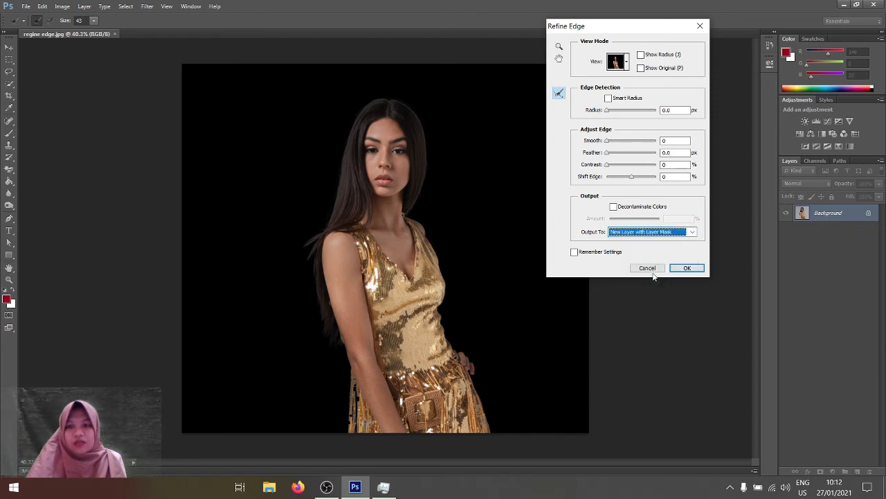
{"action": "left_click", "coordinate": [687, 268]}
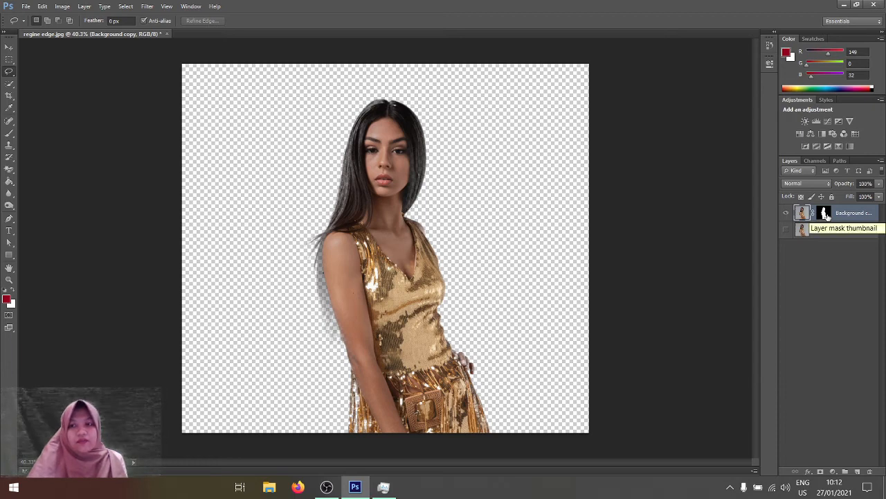
{"action": "left_click", "coordinate": [824, 214]}
{"action": "left_click", "coordinate": [801, 215]}
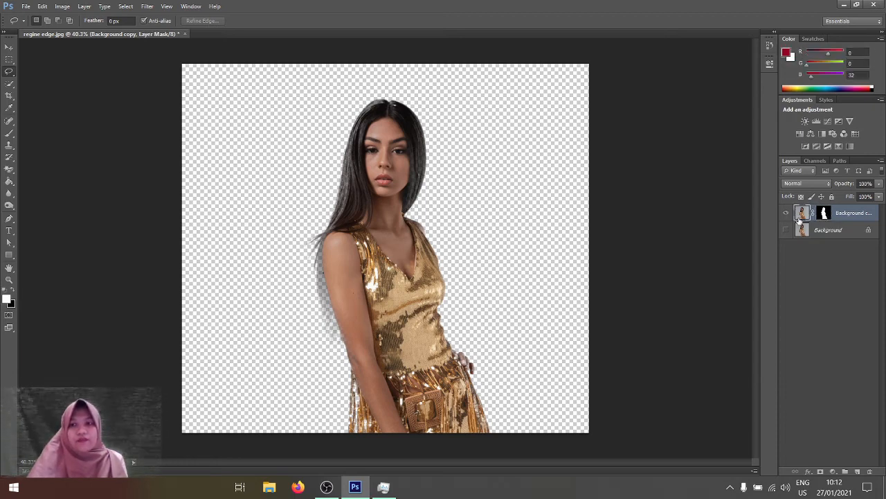
Step: Add a new layer above Background and fill it with light pink #ffafc0 using the Paint Bucket
{"action": "left_click", "coordinate": [812, 230]}
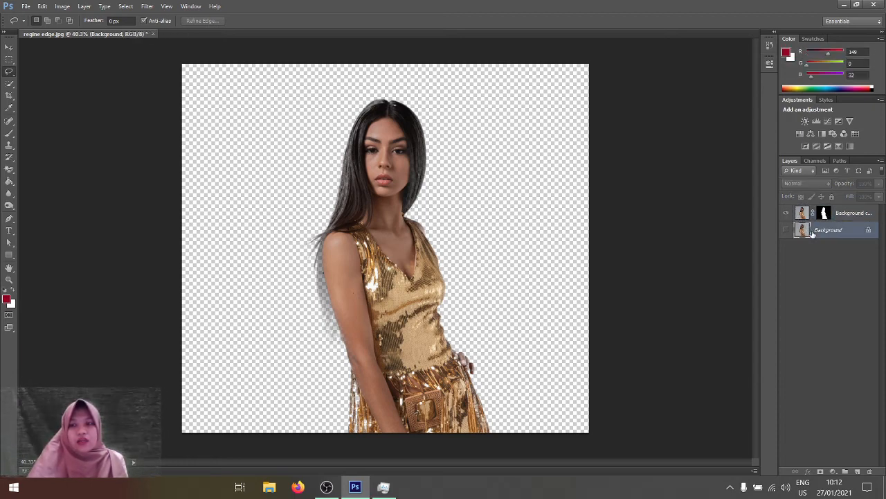
{"action": "left_click", "coordinate": [858, 472]}
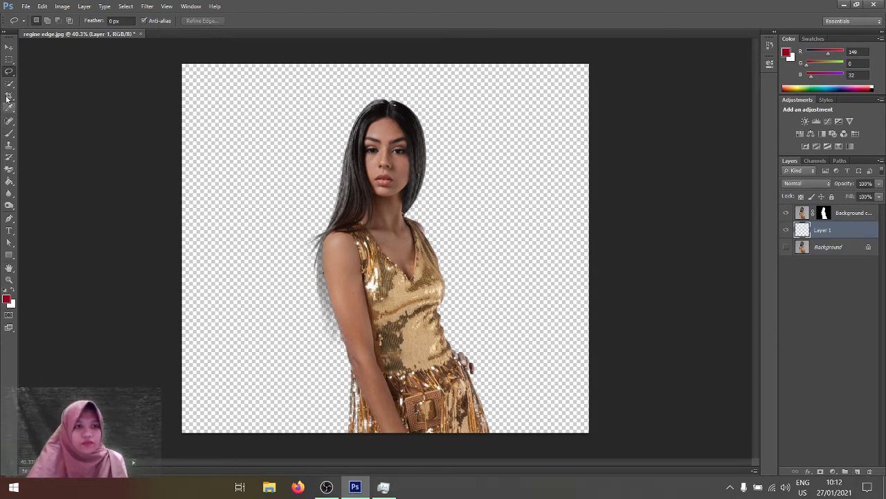
{"action": "left_click", "coordinate": [6, 300]}
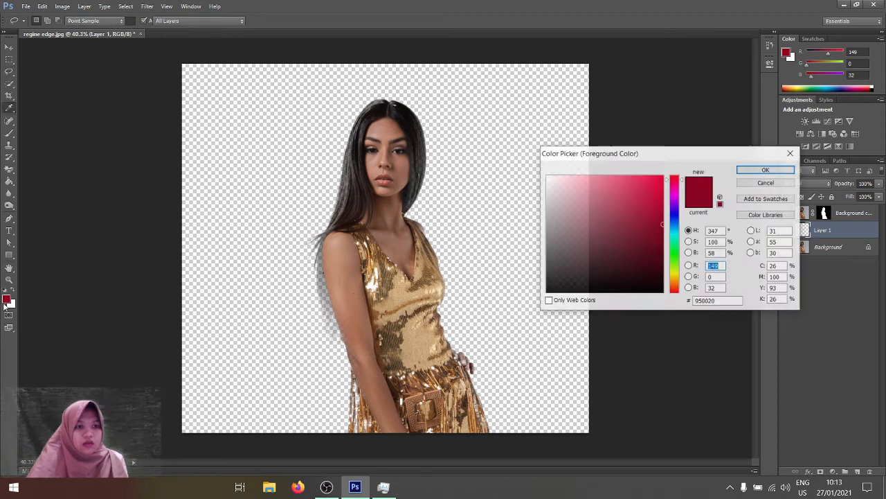
{"action": "left_click", "coordinate": [583, 175]}
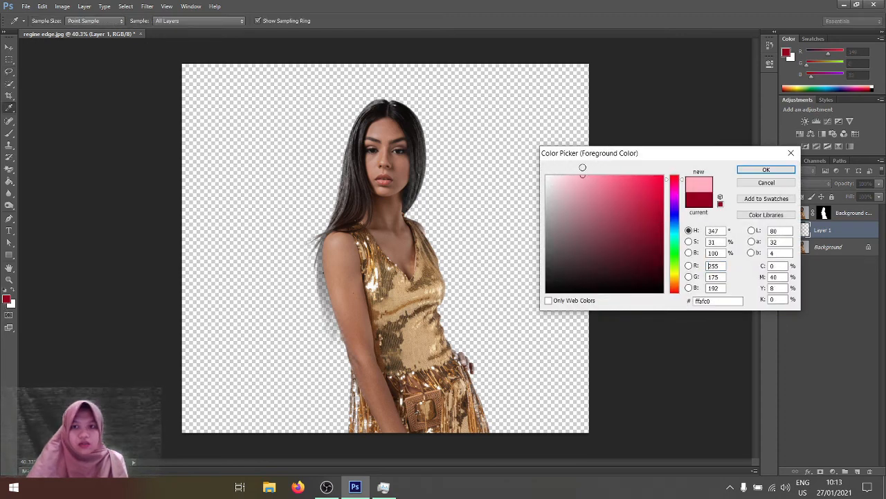
{"action": "left_click", "coordinate": [765, 170]}
{"action": "left_click", "coordinate": [9, 181]}
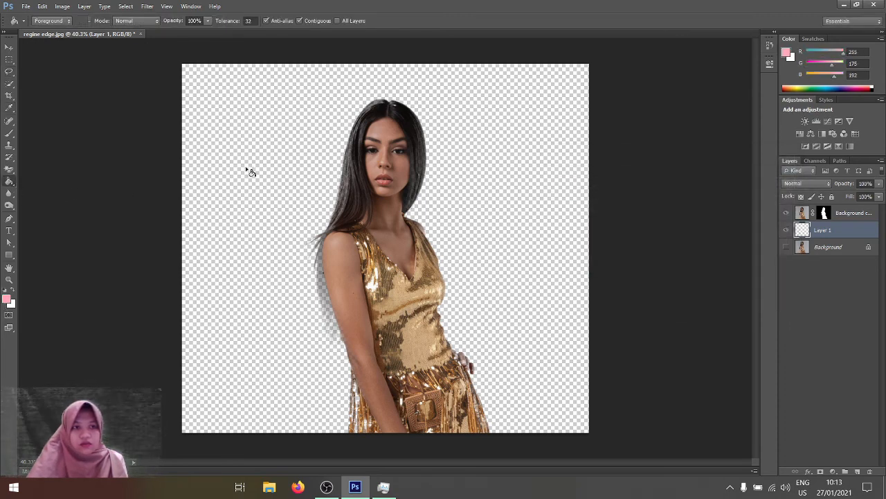
{"action": "left_click", "coordinate": [249, 164]}
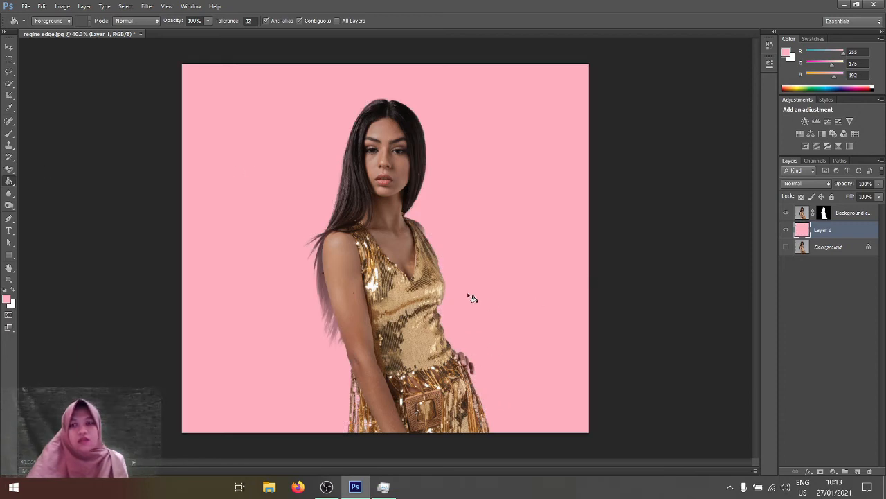
{"action": "left_click", "coordinate": [787, 248]}
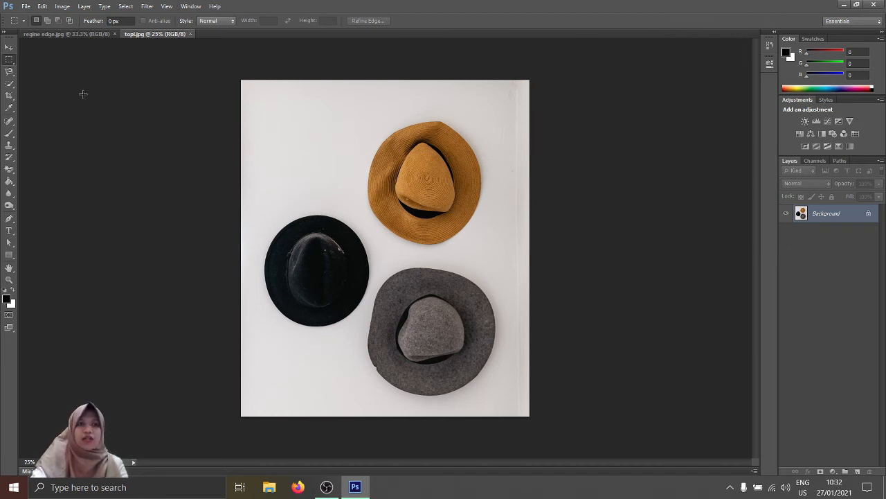
Step: Copy the hats photo from topi.jpg into regine edge.jpg as a new layer with the Move Tool
{"action": "left_click", "coordinate": [9, 46]}
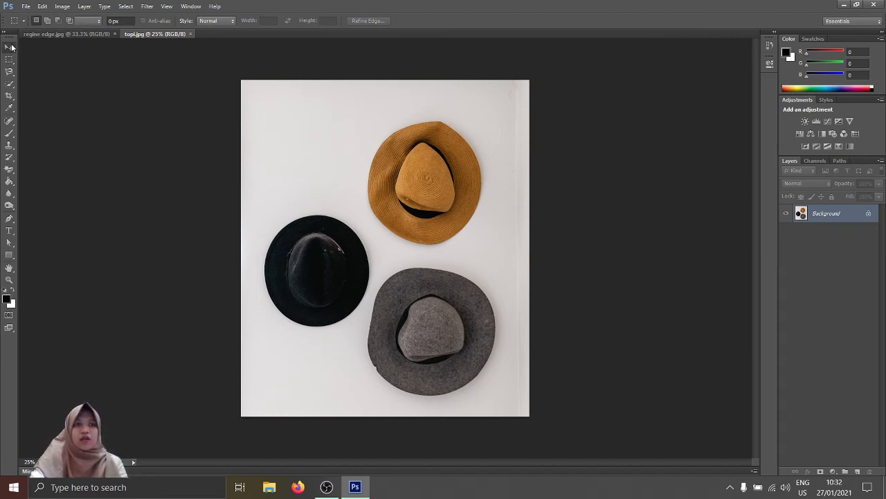
{"action": "left_click", "coordinate": [65, 33]}
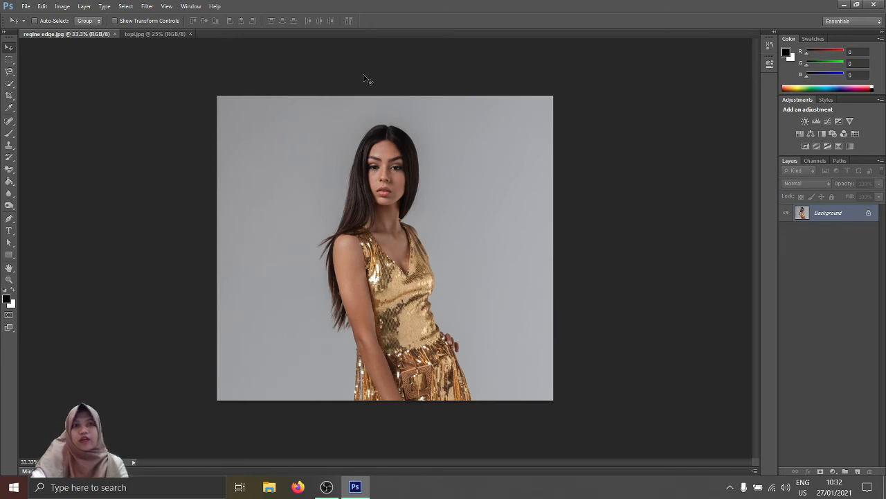
{"action": "left_click", "coordinate": [142, 34]}
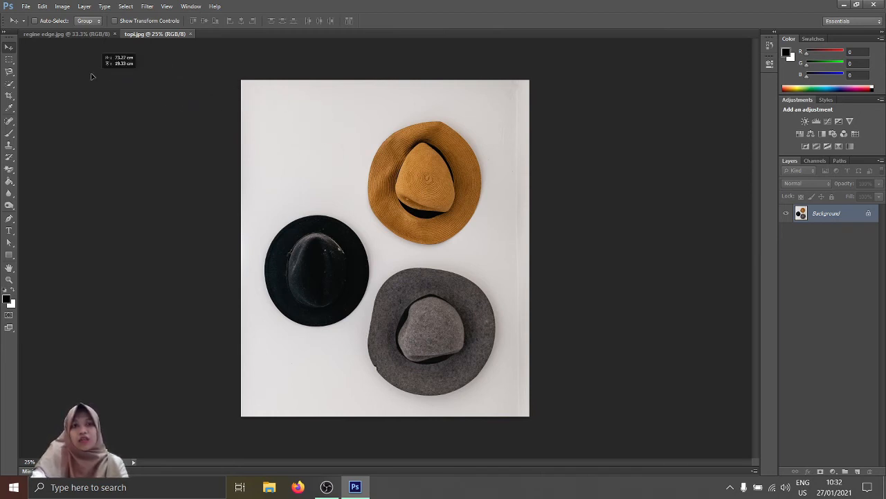
{"action": "left_click", "coordinate": [66, 34]}
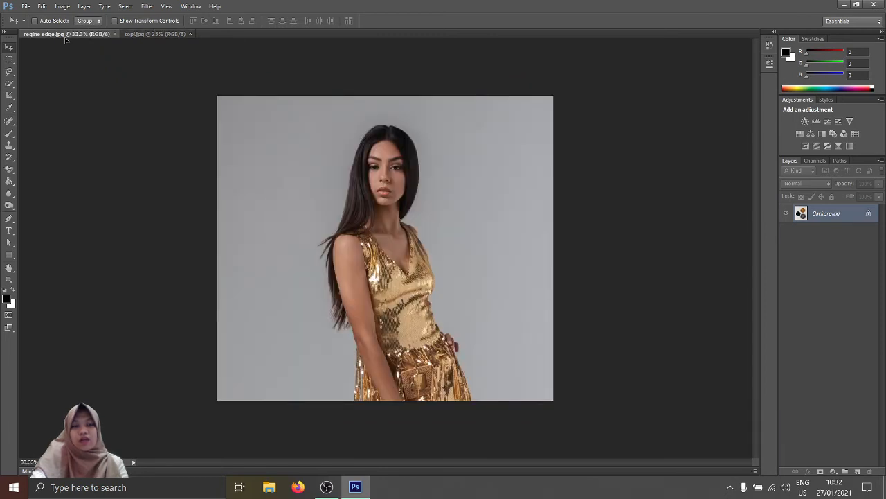
{"action": "left_click_drag", "start_coordinate": [65, 38], "coordinate": [158, 105]}
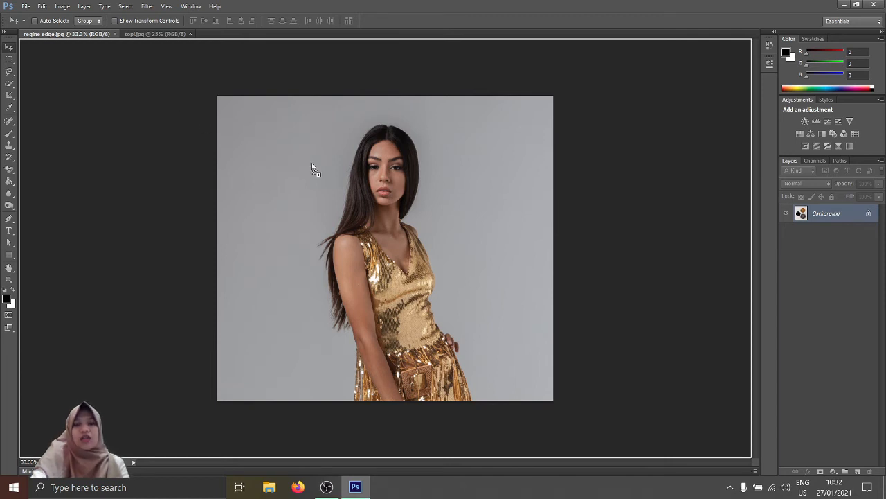
{"action": "left_click_drag", "start_coordinate": [312, 164], "coordinate": [312, 164]}
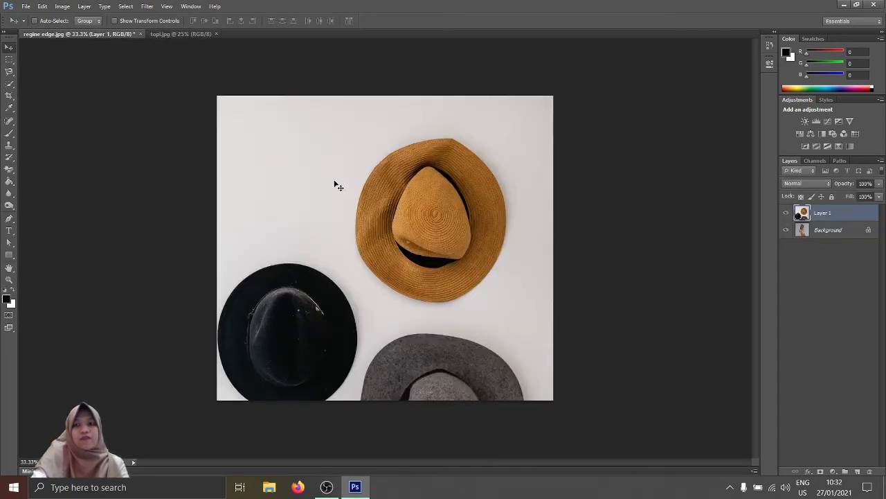
Step: Free Transform the hats layer to about 73.8% and place it over the right part of the woman's photo, extending past the canvas edge
{"action": "mouse_move", "coordinate": [425, 157]}
{"action": "left_mouse_down"}
{"action": "mouse_move", "coordinate": [405, 174]}
{"action": "mouse_move", "coordinate": [478, 181]}
{"action": "mouse_move", "coordinate": [581, 135]}
{"action": "mouse_move", "coordinate": [484, 161]}
{"action": "mouse_move", "coordinate": [440, 166]}
{"action": "mouse_move", "coordinate": [436, 156]}
{"action": "left_mouse_up"}
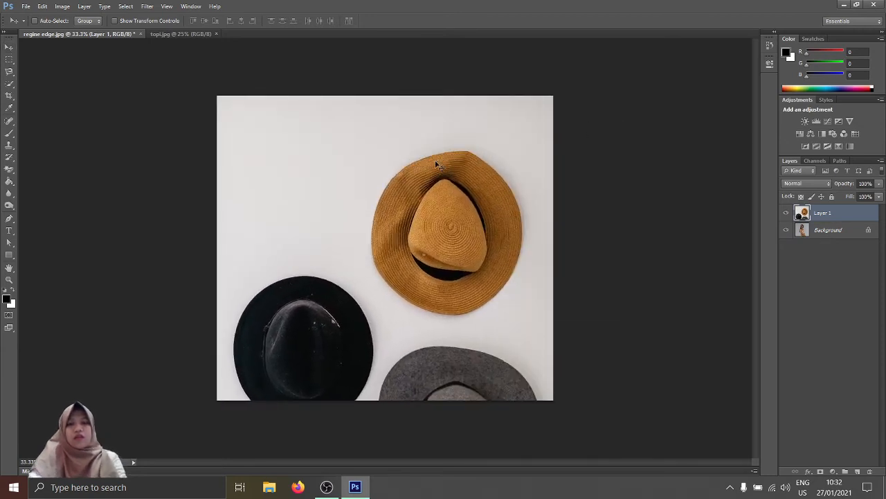
{"action": "key", "text": "ctrl+t"}
{"action": "left_click_drag", "start_coordinate": [202, 96], "coordinate": [360, 280]}
{"action": "left_click_drag", "start_coordinate": [411, 288], "coordinate": [417, 133]}
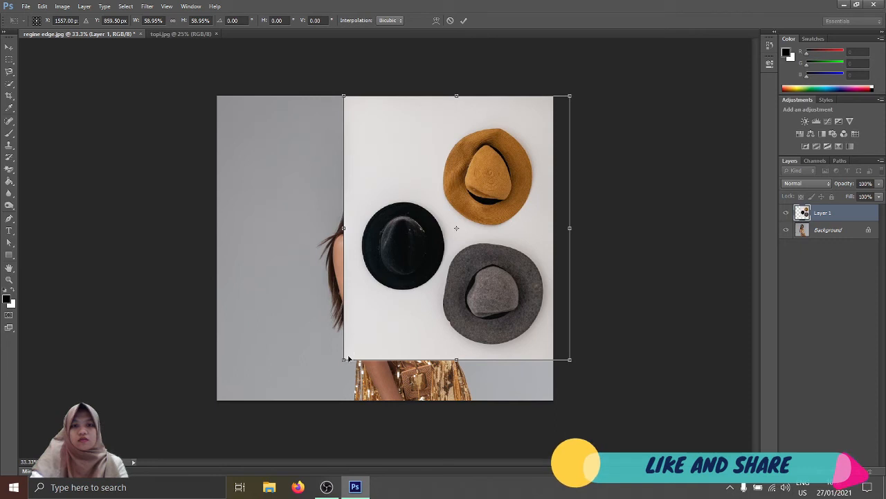
{"action": "left_click_drag", "start_coordinate": [344, 360], "coordinate": [321, 383]}
{"action": "left_click_drag", "start_coordinate": [455, 284], "coordinate": [494, 293]}
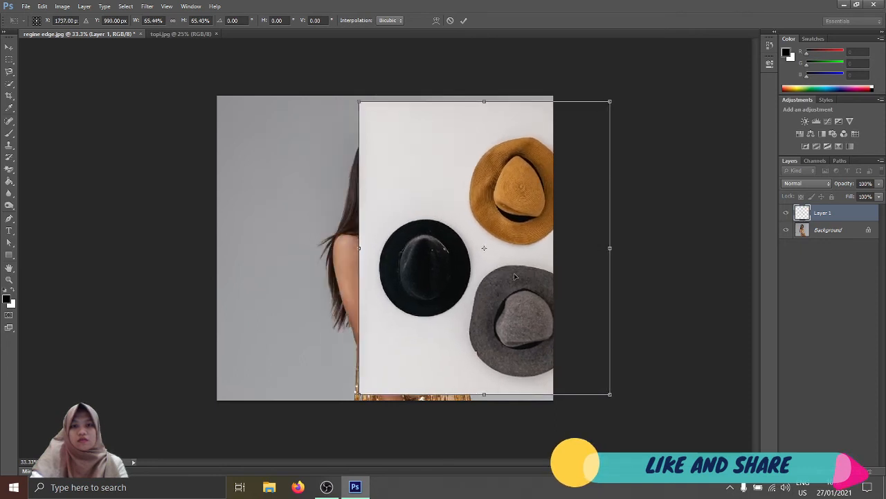
{"action": "left_click_drag", "start_coordinate": [358, 100], "coordinate": [337, 75]}
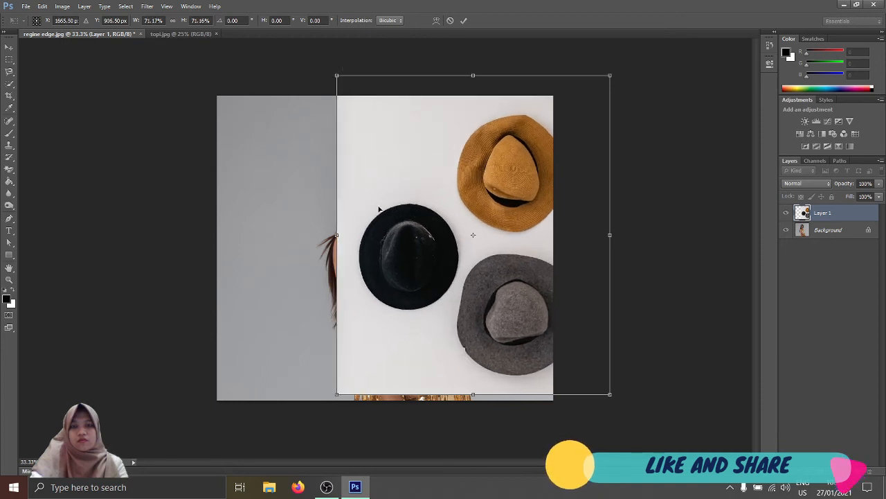
{"action": "left_click_drag", "start_coordinate": [337, 394], "coordinate": [326, 404]}
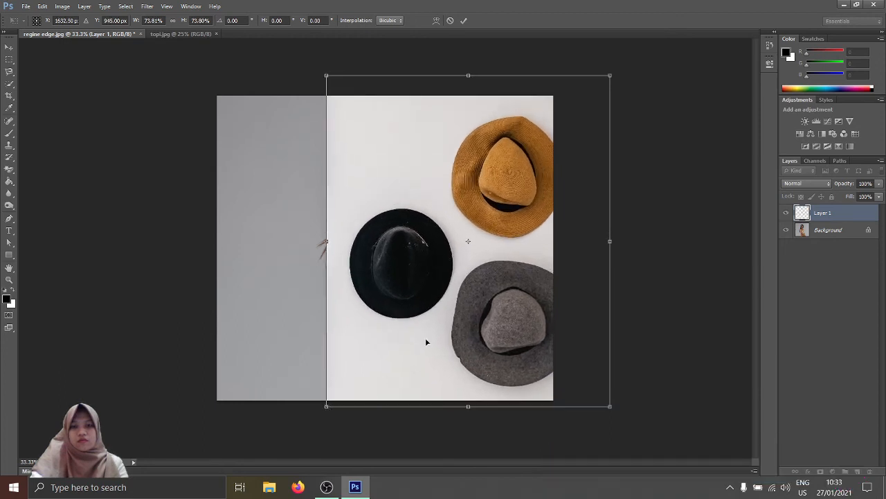
{"action": "left_click_drag", "start_coordinate": [504, 253], "coordinate": [532, 255]}
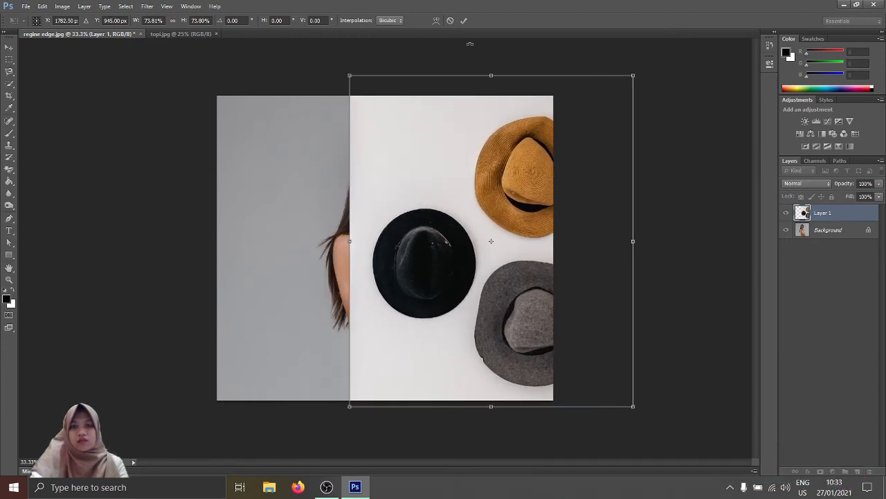
{"action": "key", "text": "Return"}
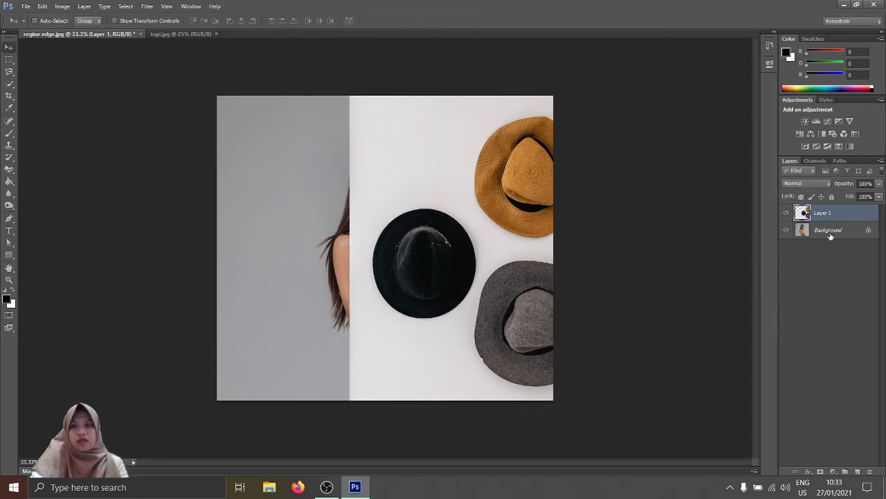
Step: Convert the locked Background with the woman's photo into a regular layer, keeping the default New Layer settings
{"action": "left_click", "coordinate": [829, 231]}
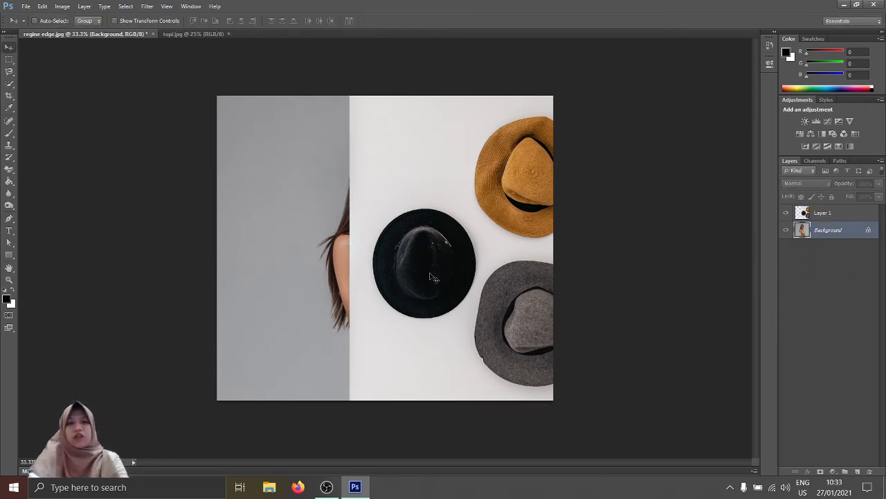
{"action": "left_click", "coordinate": [826, 275]}
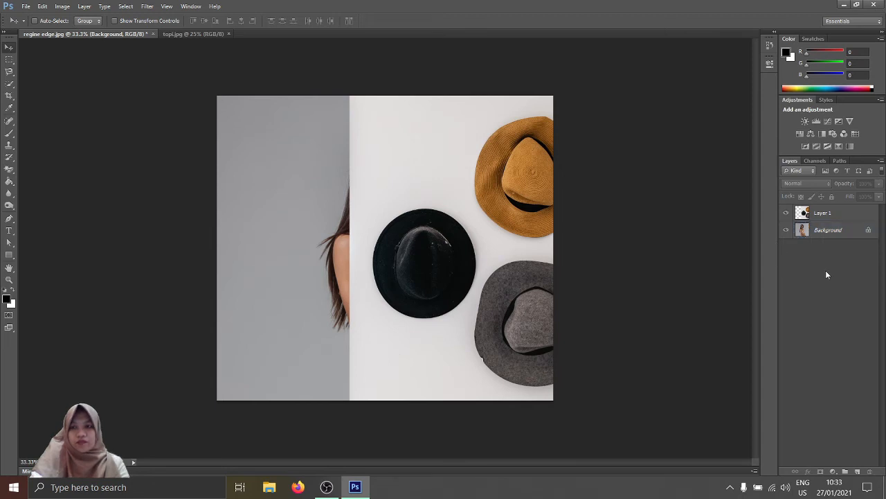
{"action": "left_click", "coordinate": [870, 235]}
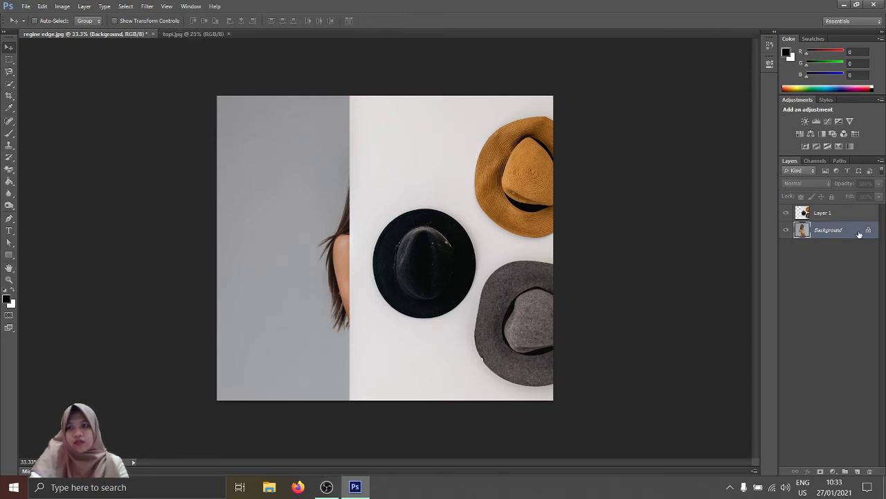
{"action": "double_click", "coordinate": [859, 235]}
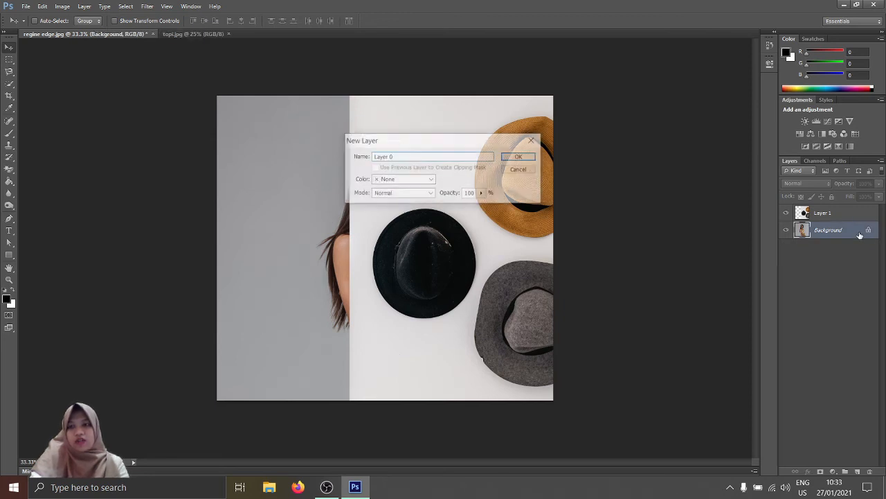
{"action": "left_click", "coordinate": [535, 156]}
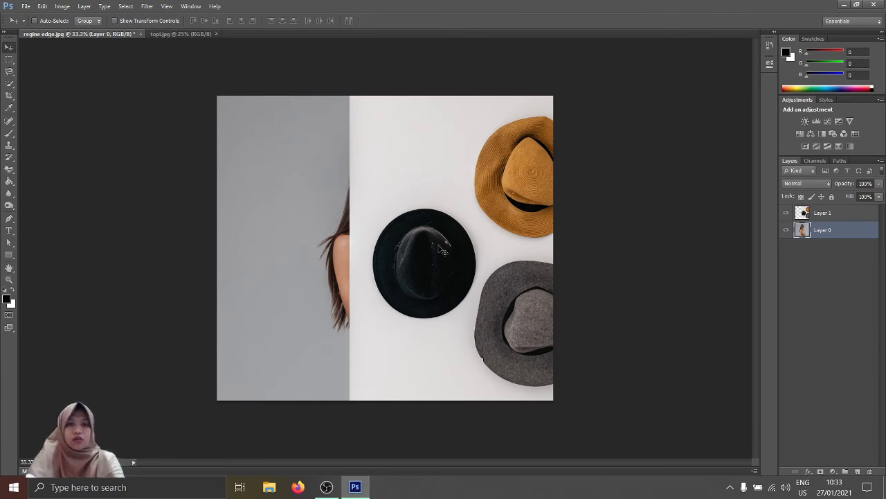
Step: Free Transform the woman's layer to about 100.3% and shift it left until she stands beside the hats
{"action": "key", "text": "ctrl+t"}
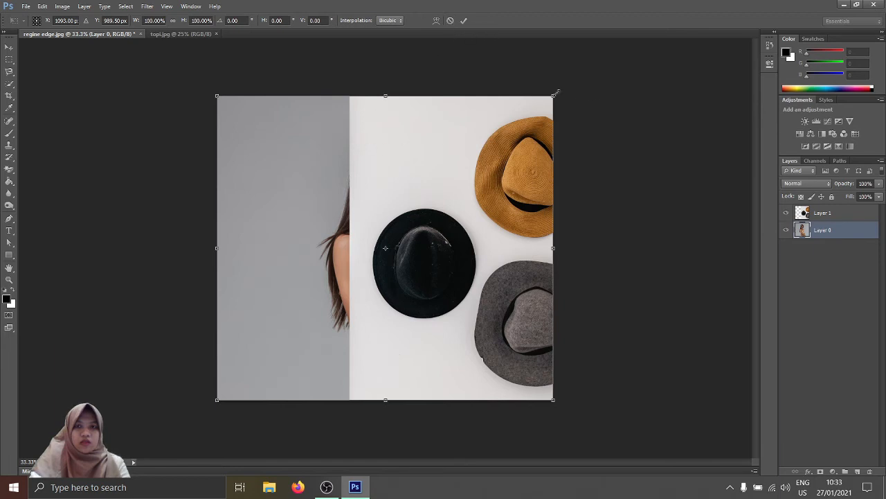
{"action": "left_click_drag", "start_coordinate": [555, 93], "coordinate": [563, 109]}
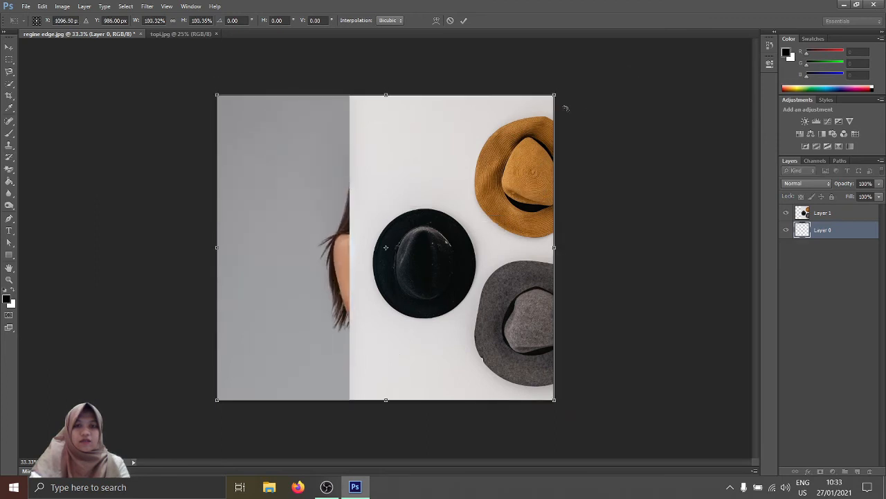
{"action": "left_click", "coordinate": [464, 20]}
{"action": "left_click_drag", "start_coordinate": [297, 142], "coordinate": [198, 143]}
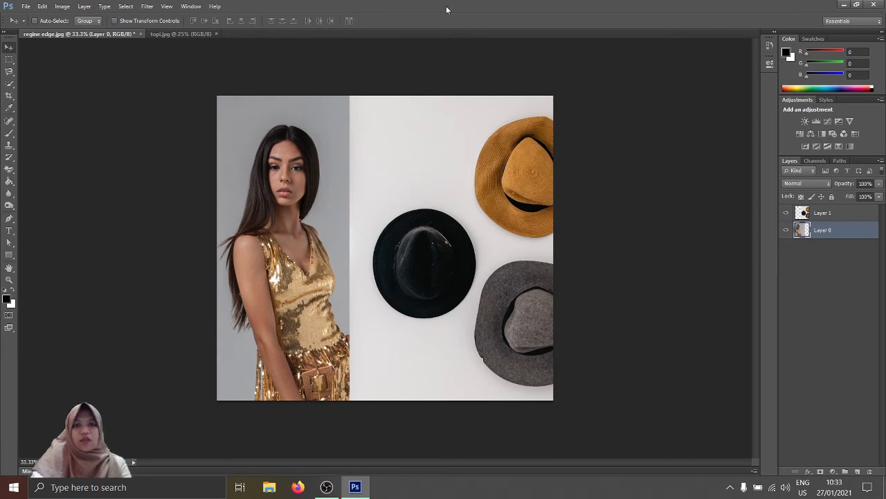
Step: Shift the hats layer slightly right and Free Transform it to about 99.7%, undoing the stronger reduction tried along the way
{"action": "left_click", "coordinate": [826, 214]}
{"action": "mouse_move", "coordinate": [449, 216]}
{"action": "left_mouse_down"}
{"action": "mouse_move", "coordinate": [468, 214]}
{"action": "mouse_move", "coordinate": [450, 214]}
{"action": "left_mouse_up"}
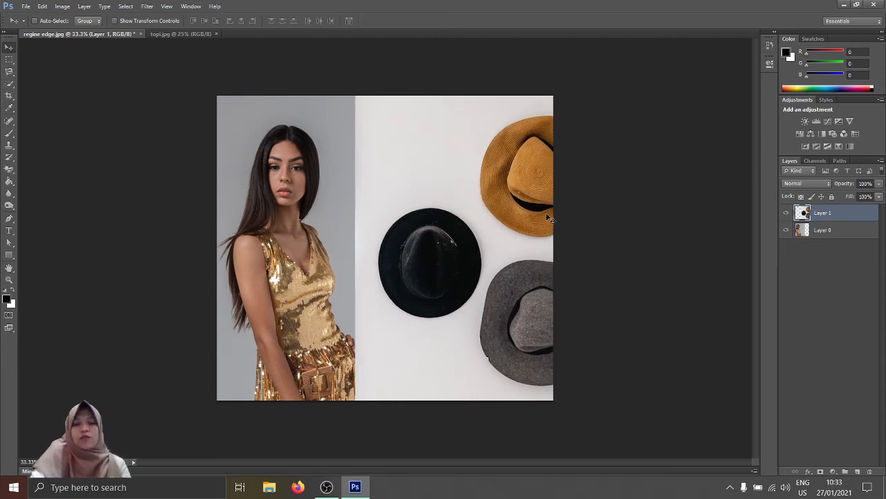
{"action": "key", "text": "ctrl+t"}
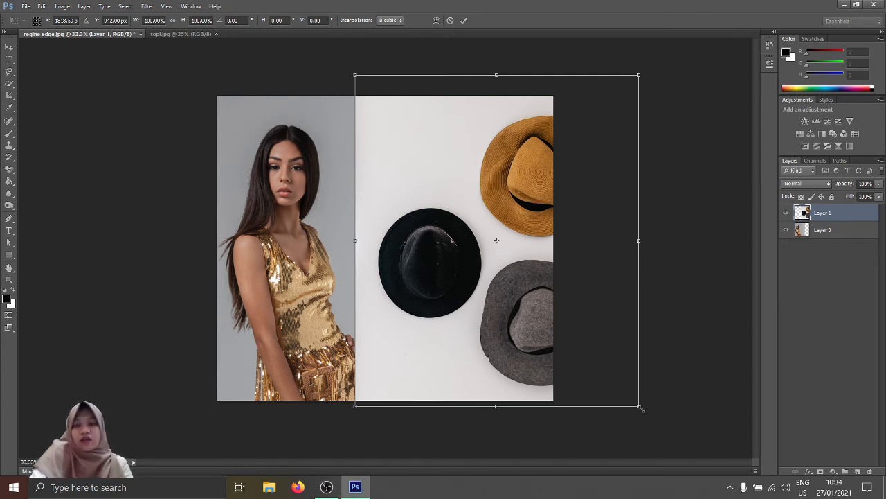
{"action": "left_click_drag", "start_coordinate": [641, 410], "coordinate": [617, 427]}
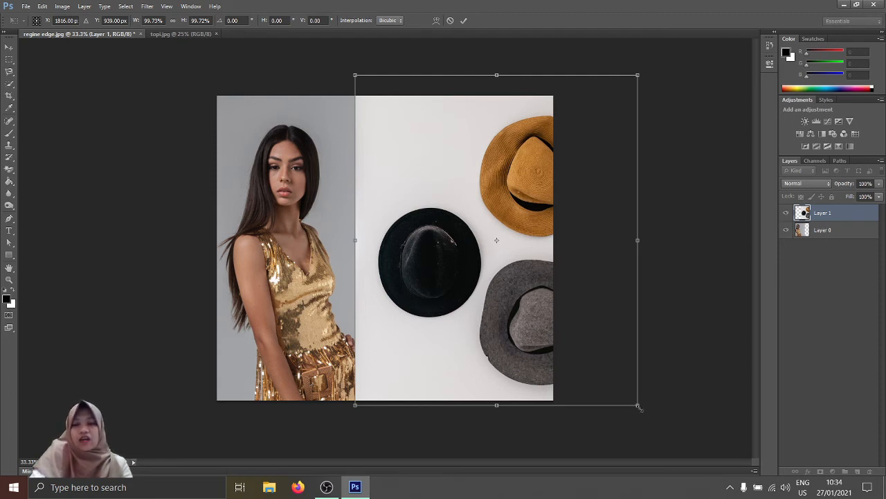
{"action": "left_click_drag", "start_coordinate": [637, 407], "coordinate": [532, 317]}
{"action": "key", "text": "ctrl+z"}
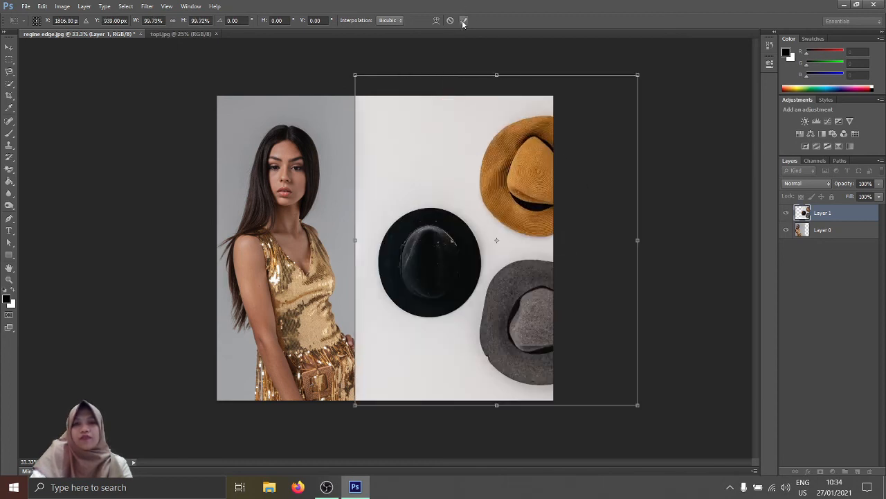
{"action": "key", "text": "Return"}
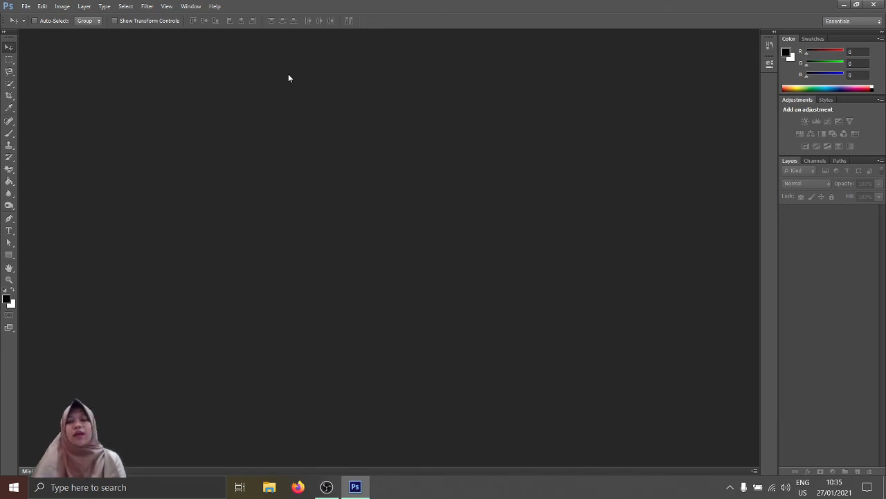
Step: Open the Unsplash photo of the tablet and stylus from the Materi 07 folder
{"action": "left_click", "coordinate": [26, 7]}
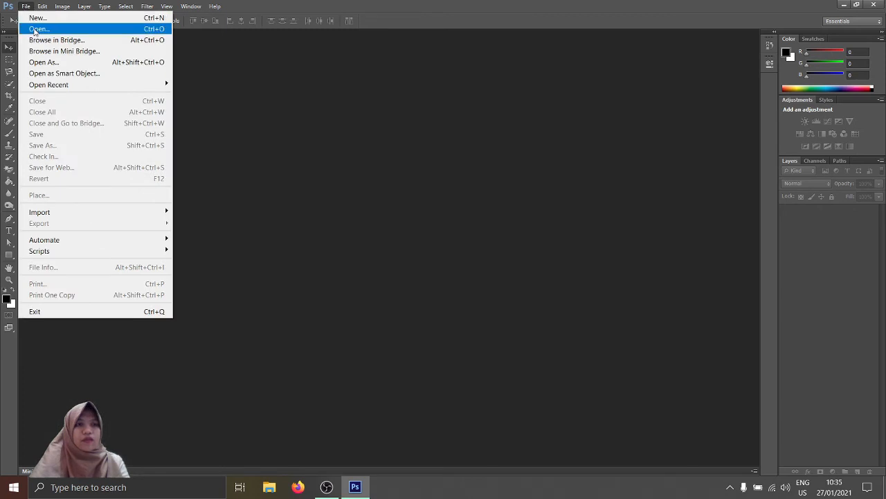
{"action": "left_click", "coordinate": [34, 30]}
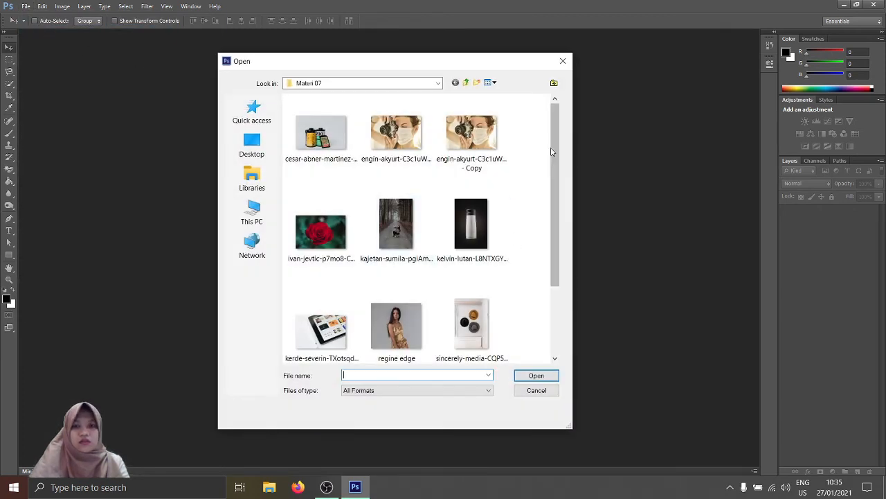
{"action": "left_click_drag", "start_coordinate": [552, 151], "coordinate": [560, 221]}
{"action": "left_click", "coordinate": [346, 242]}
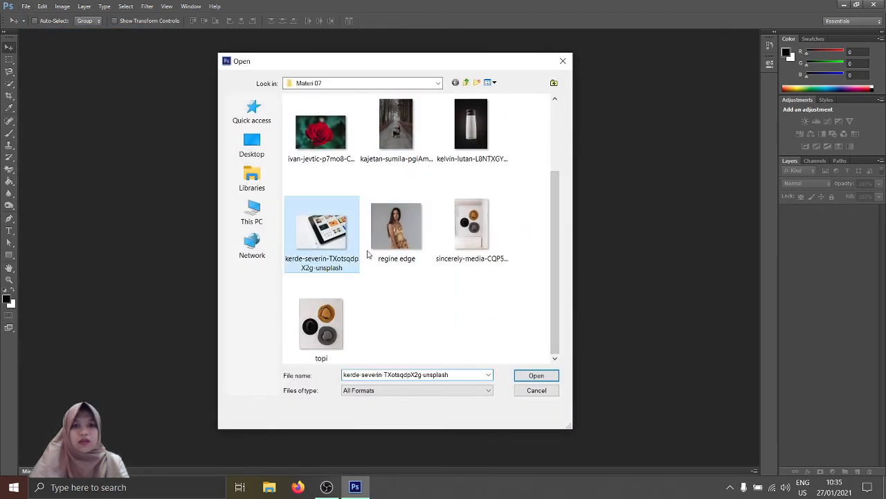
{"action": "left_click", "coordinate": [534, 376]}
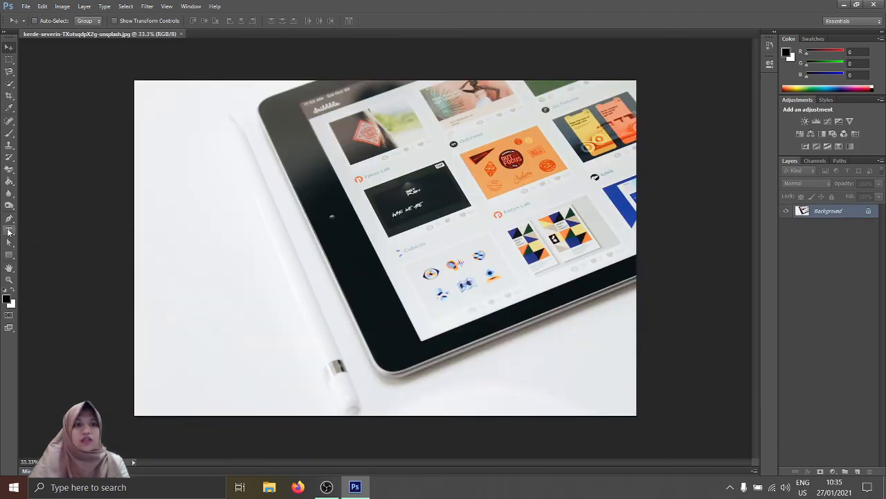
Step: Add the text DESAIN GRAFIS in black 72 pt Alice over the stylus with the Type Tool
{"action": "left_click", "coordinate": [8, 231]}
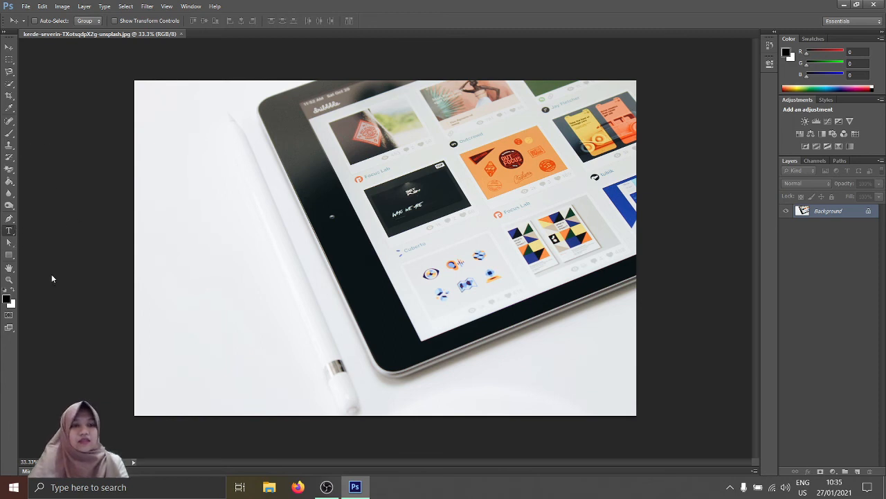
{"action": "left_click", "coordinate": [14, 230]}
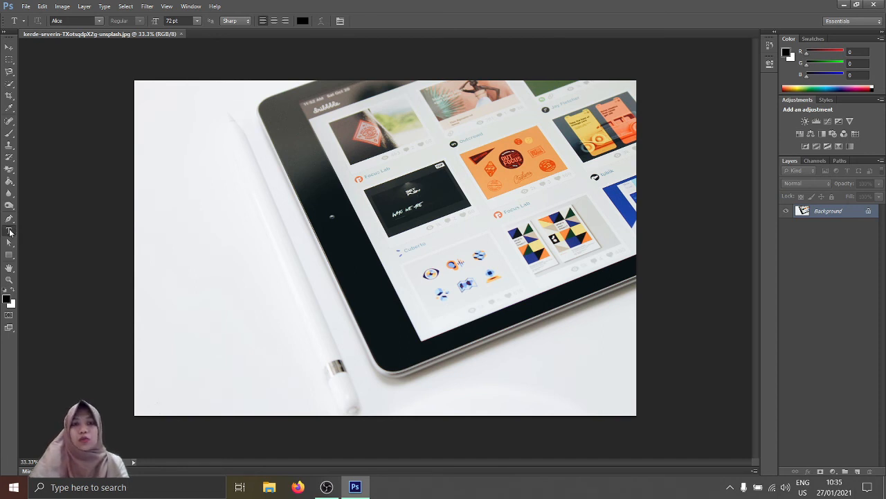
{"action": "left_click", "coordinate": [241, 203]}
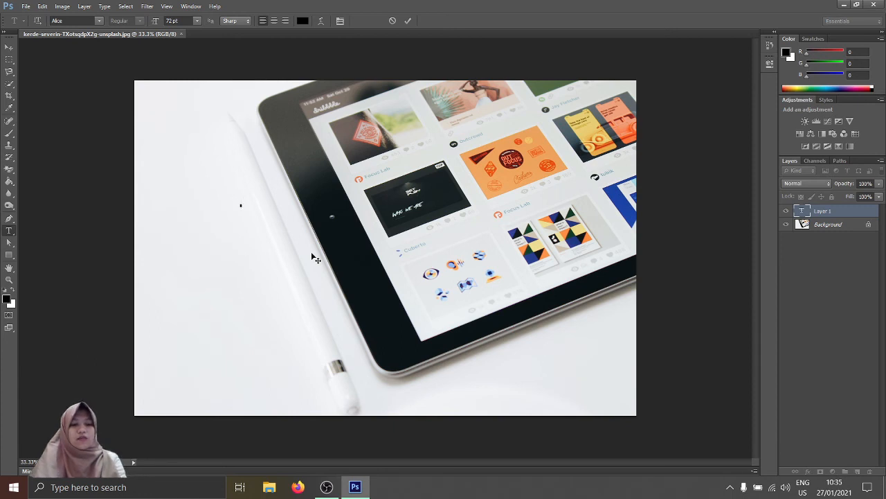
{"action": "type", "text": "DES"}
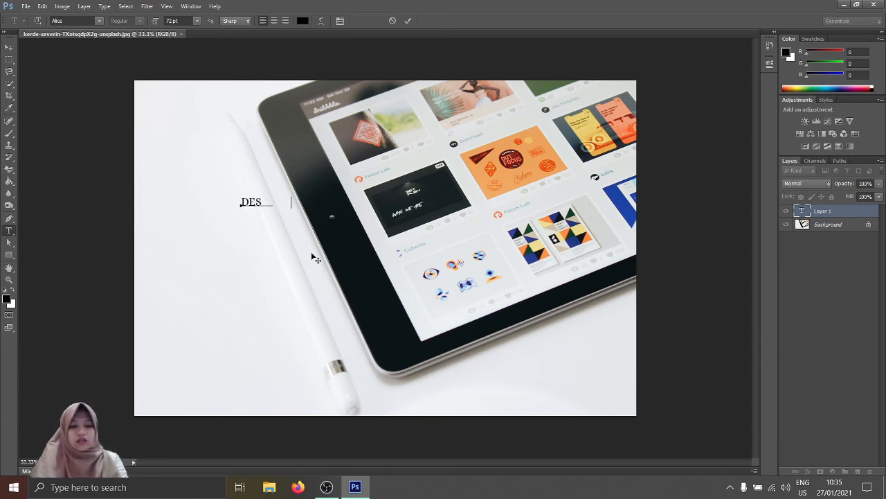
{"action": "type", "text": "AIN GRAFIS"}
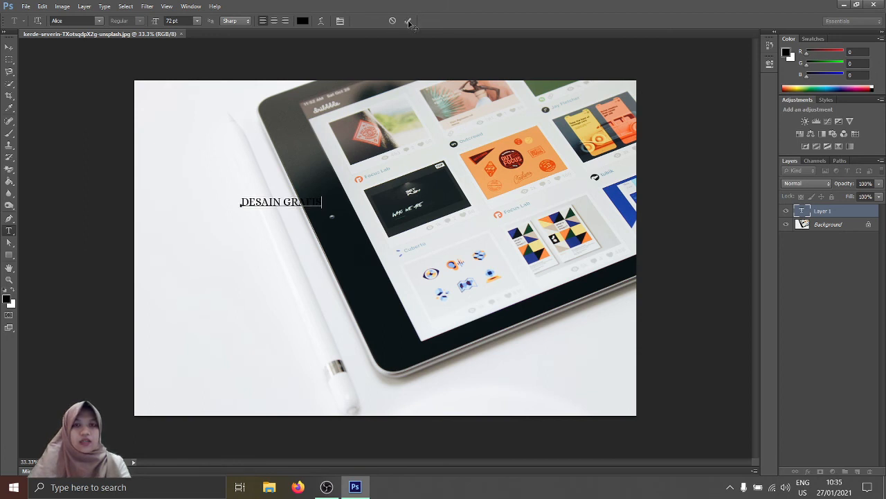
{"action": "left_click", "coordinate": [409, 21]}
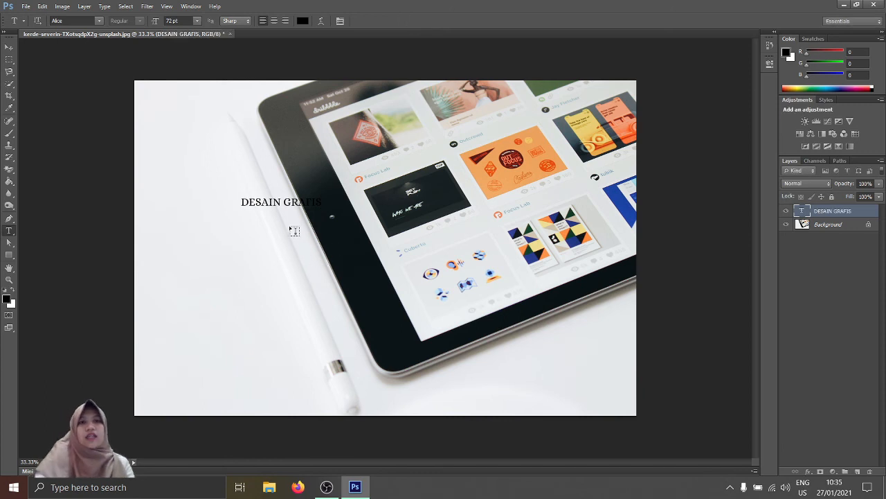
Step: Free Transform the DESAIN GRAFIS text to about 501% and centre it across the tablet photo
{"action": "left_click", "coordinate": [197, 22]}
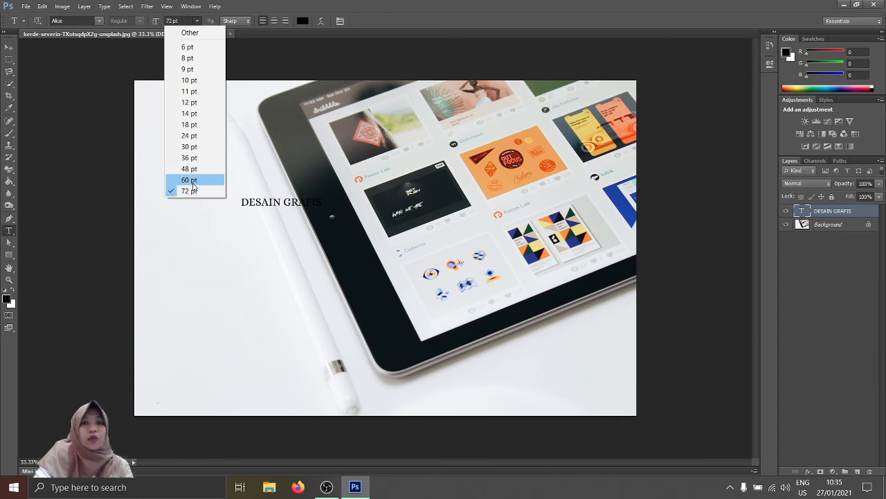
{"action": "left_click", "coordinate": [212, 24]}
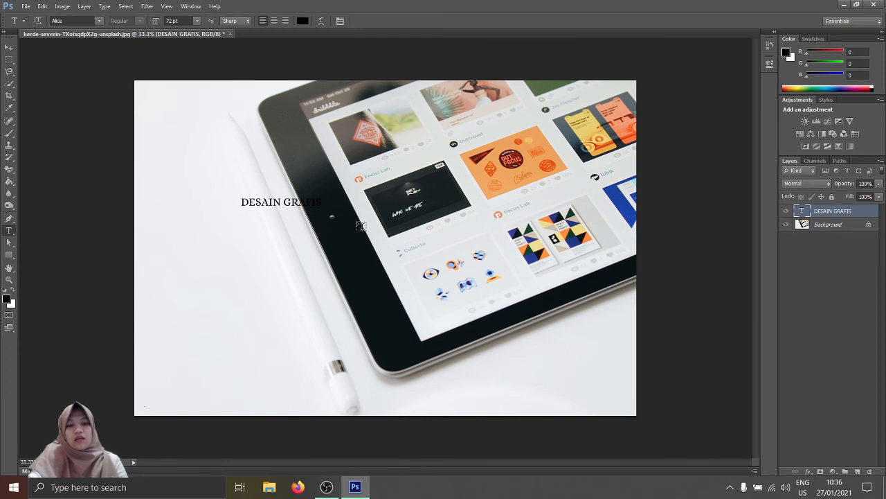
{"action": "key", "text": "ctrl+t"}
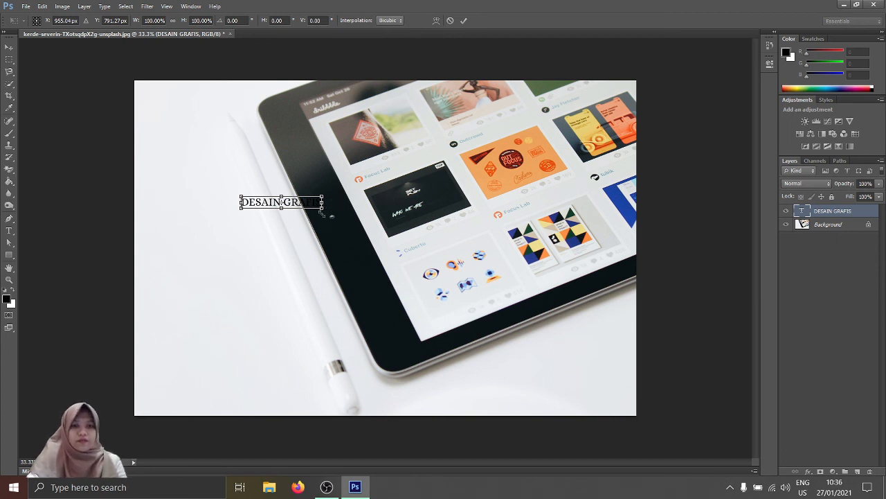
{"action": "left_click_drag", "start_coordinate": [322, 208], "coordinate": [625, 400]}
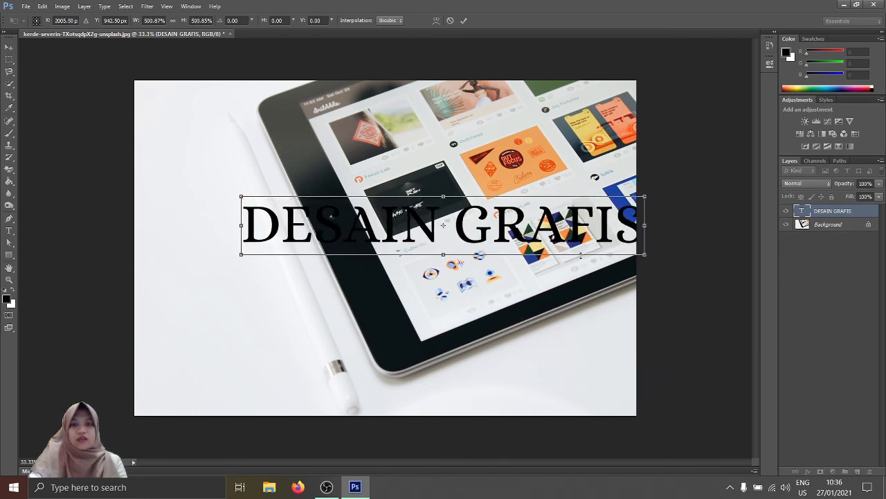
{"action": "left_click_drag", "start_coordinate": [574, 244], "coordinate": [524, 255]}
{"action": "left_click", "coordinate": [464, 20]}
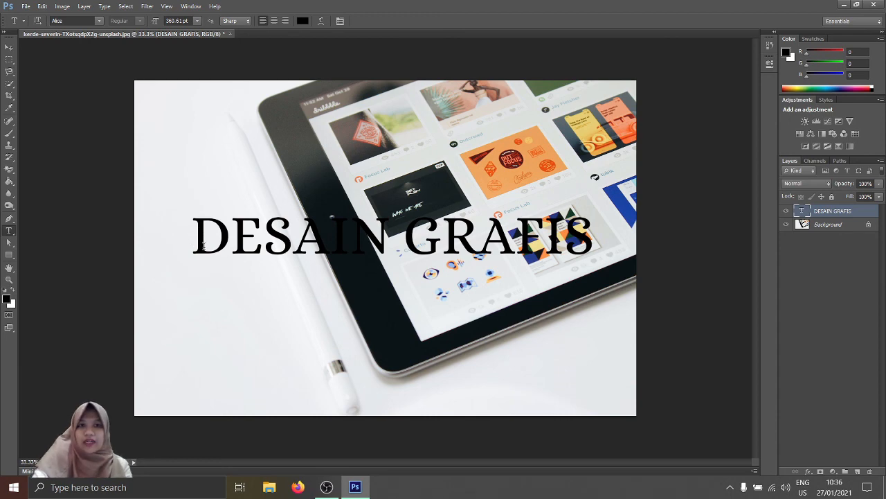
Step: Convert the tablet photo's locked Background into a regular layer with the default New Layer settings
{"action": "left_click", "coordinate": [827, 227]}
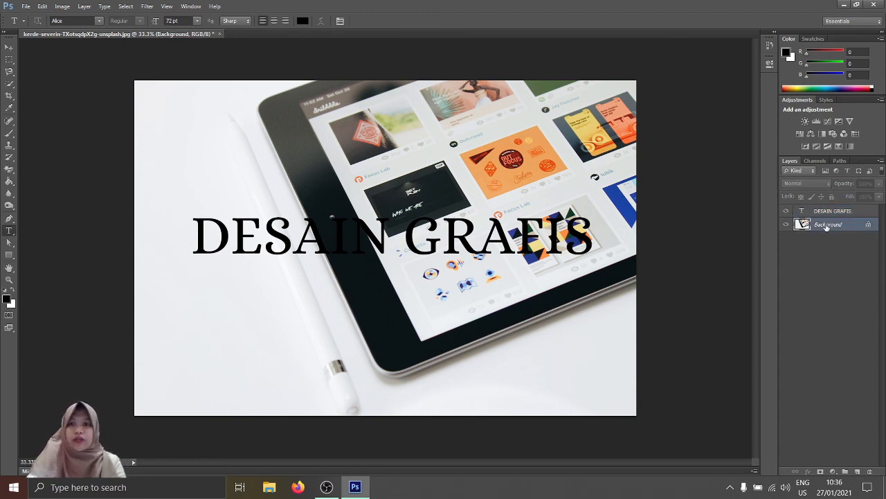
{"action": "double_click", "coordinate": [828, 224]}
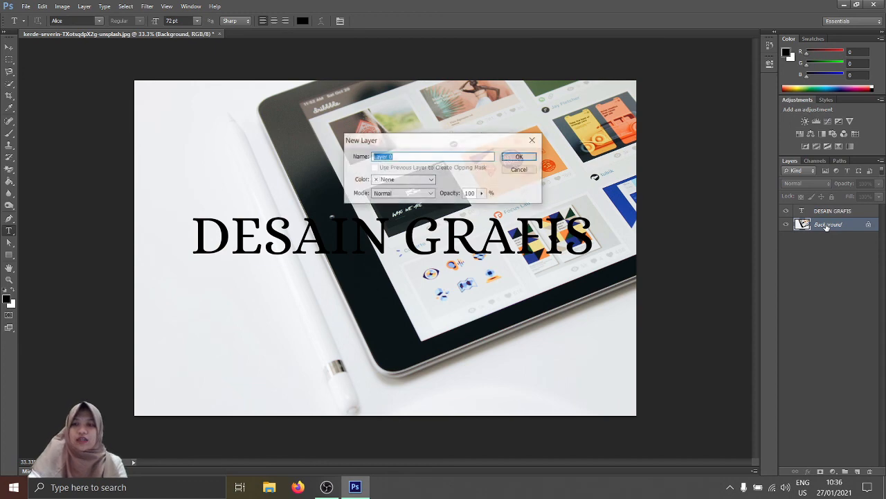
{"action": "left_click", "coordinate": [520, 158]}
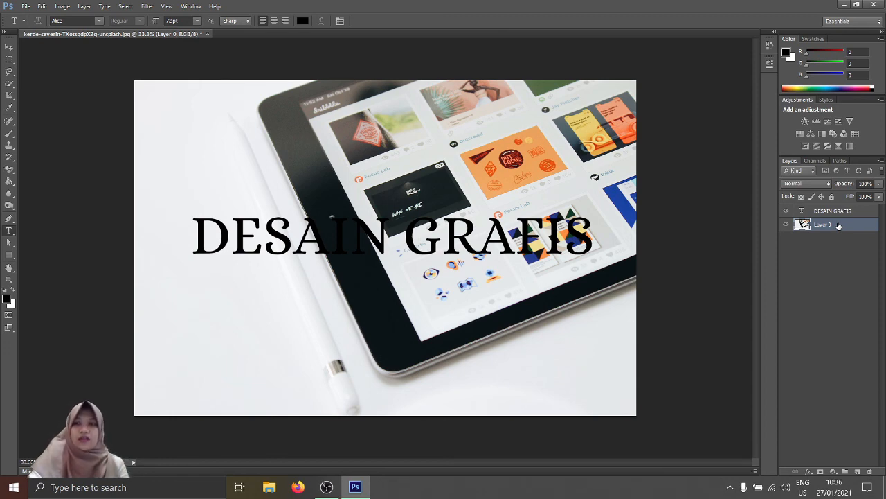
Step: Move the tablet photo layer above the DESAIN GRAFIS text layer and clip it to the text with a clipping mask
{"action": "left_click_drag", "start_coordinate": [839, 226], "coordinate": [842, 209]}
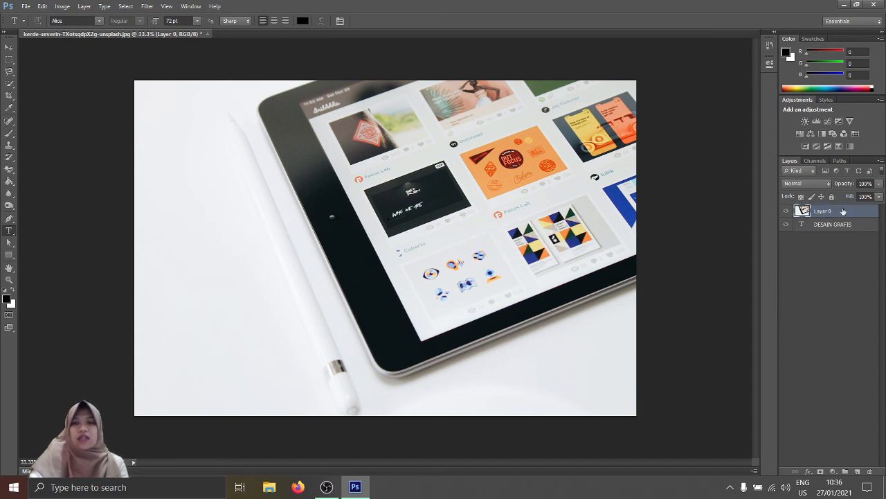
{"action": "right_click", "coordinate": [842, 211]}
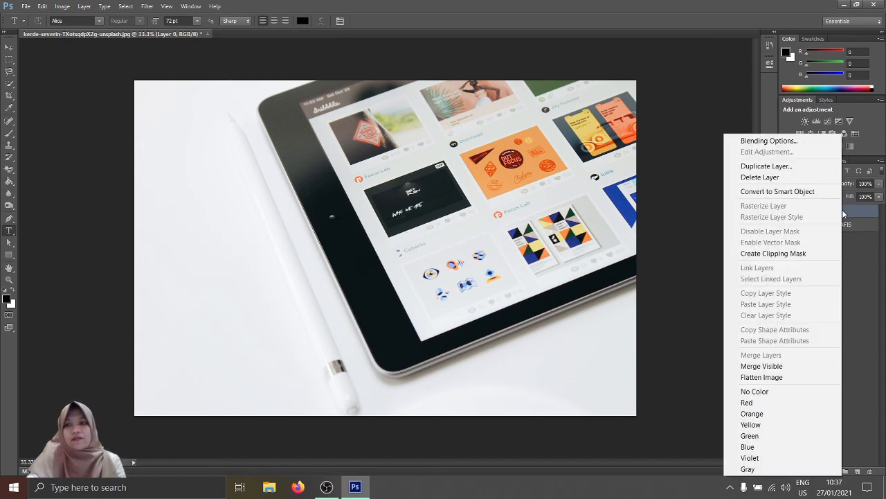
{"action": "left_click", "coordinate": [786, 255]}
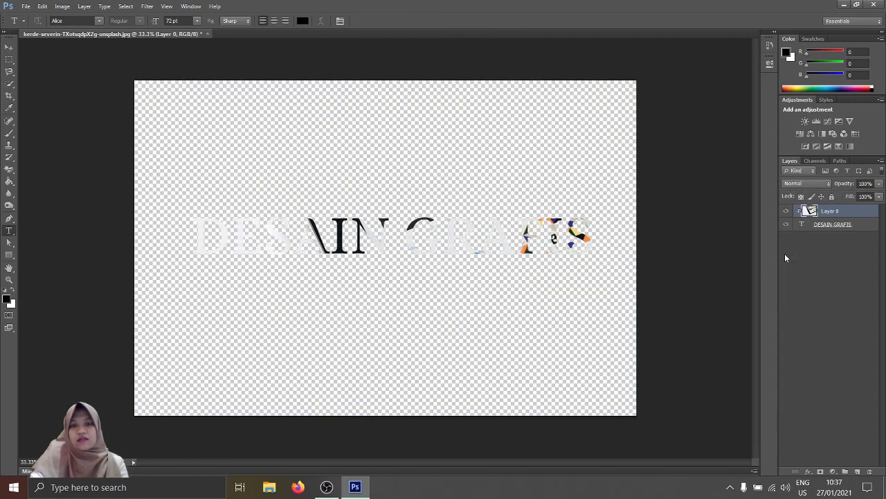
Step: Add a new empty layer and place it beneath the DESAIN GRAFIS text layer
{"action": "left_click", "coordinate": [857, 472]}
{"action": "left_click_drag", "start_coordinate": [844, 211], "coordinate": [807, 254]}
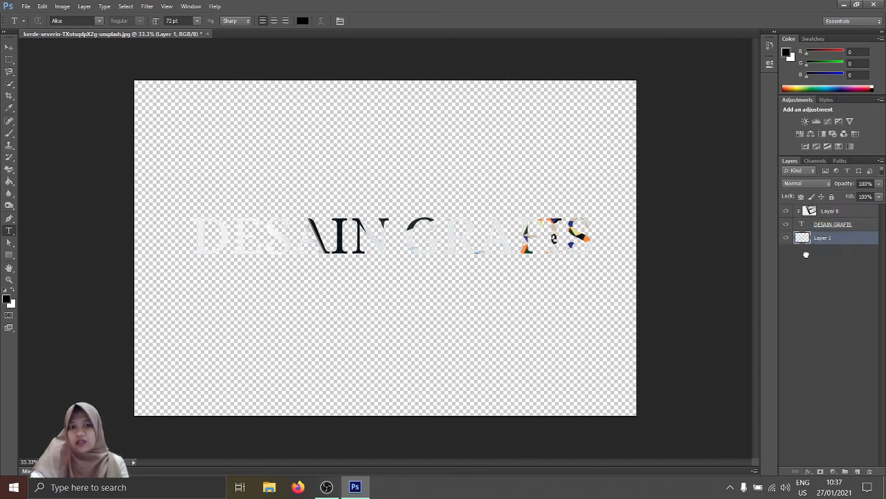
Step: Set the foreground colour to red ff3c3c and fill the empty layer beneath the DESAIN GRAFIS text with it using the Paint Bucket
{"action": "left_click", "coordinate": [8, 299]}
{"action": "left_click_drag", "start_coordinate": [636, 195], "coordinate": [635, 176]}
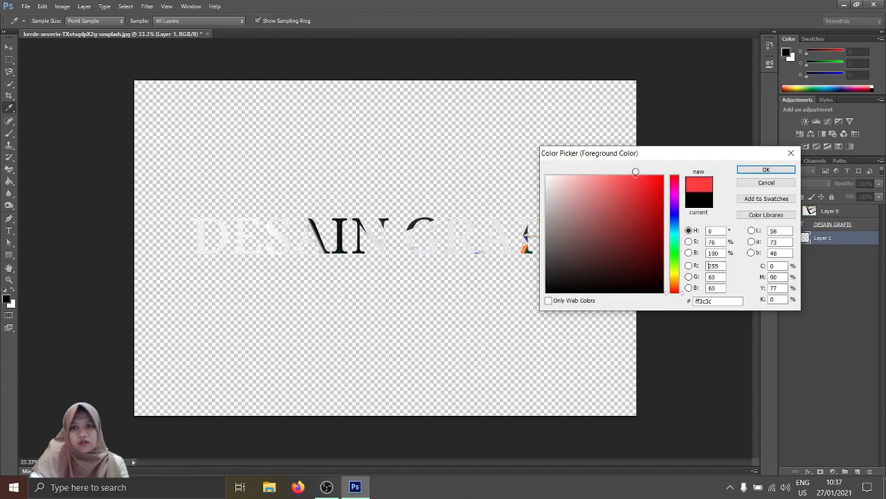
{"action": "left_click", "coordinate": [787, 169]}
{"action": "key", "text": "g"}
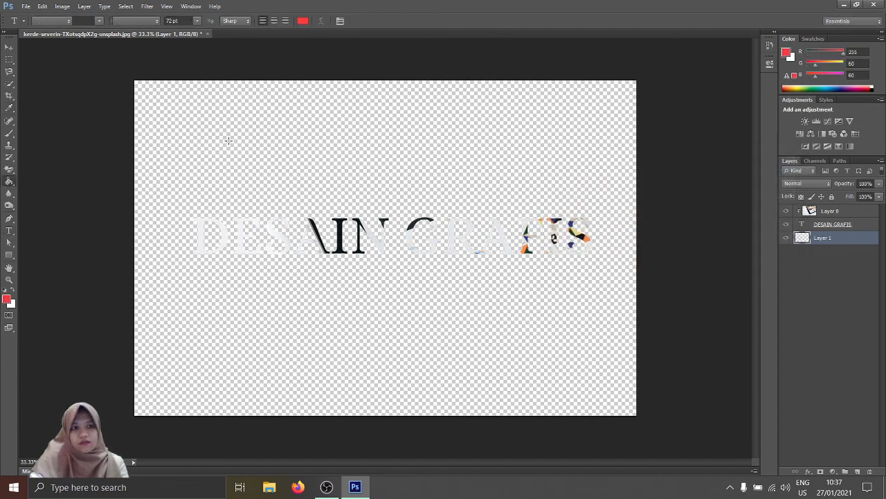
{"action": "left_click", "coordinate": [251, 140]}
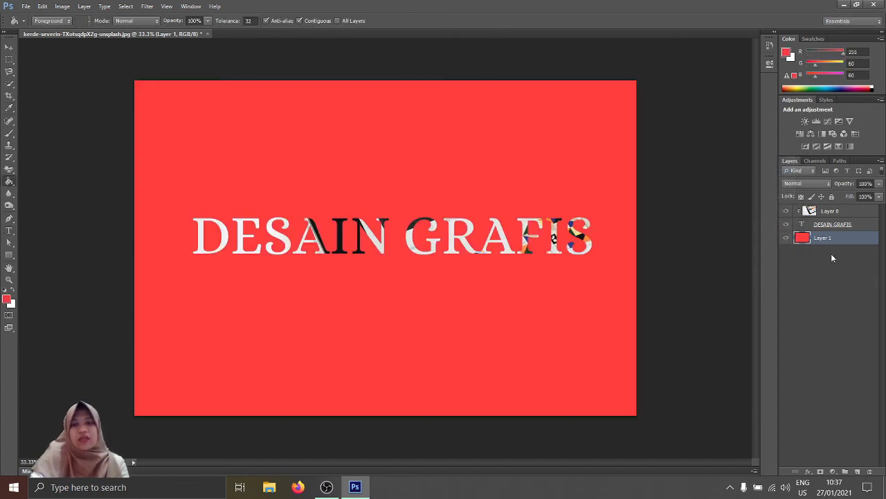
Step: Move the clipped tablet photo down and to the left so a different part of it fills the DESAIN GRAFIS letters
{"action": "left_click", "coordinate": [828, 212]}
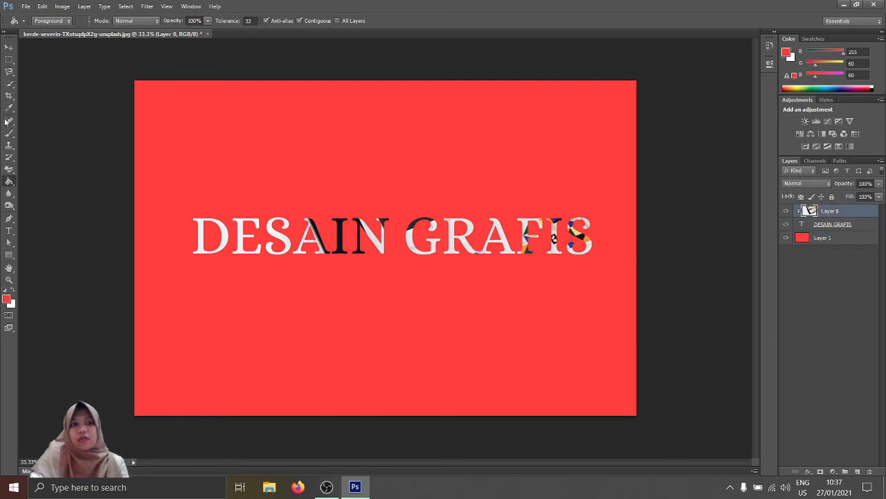
{"action": "left_click", "coordinate": [8, 47]}
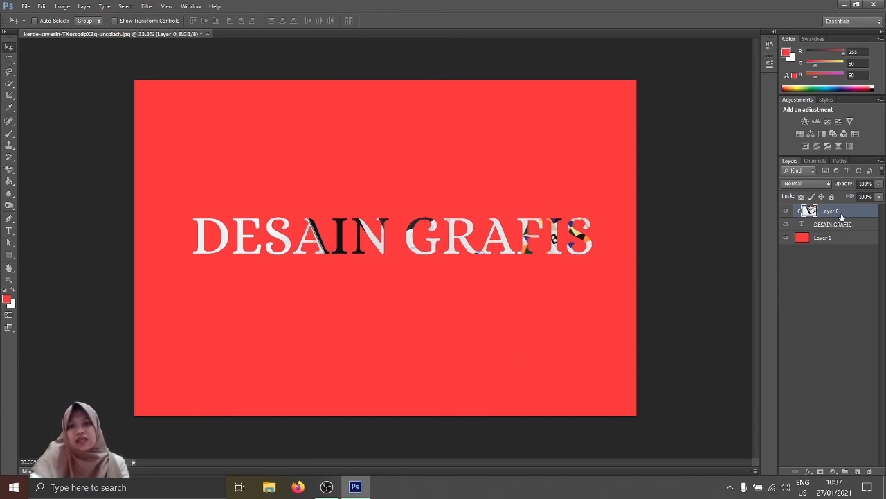
{"action": "left_click_drag", "start_coordinate": [574, 263], "coordinate": [515, 330]}
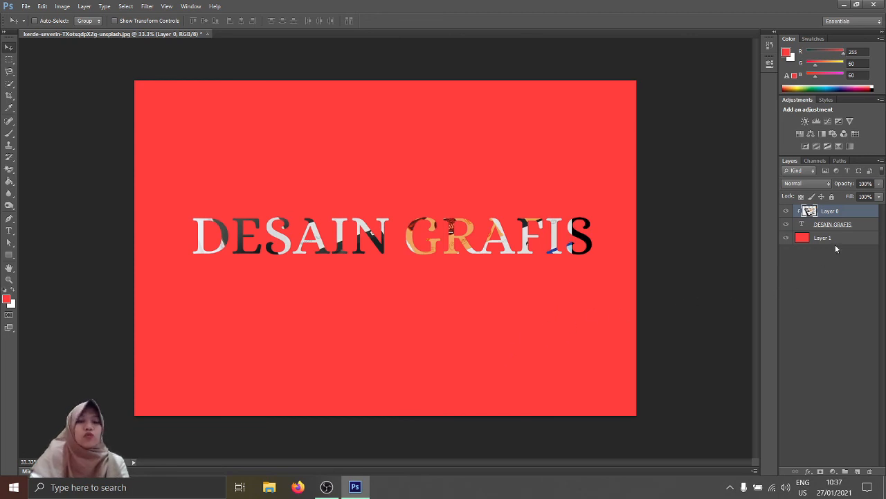
Step: Move the DESAIN GRAFIS text layer up and back near the canvas centre, and shift the clipped tablet photo inside the letters again
{"action": "left_click", "coordinate": [871, 230]}
{"action": "left_click_drag", "start_coordinate": [531, 213], "coordinate": [513, 168]}
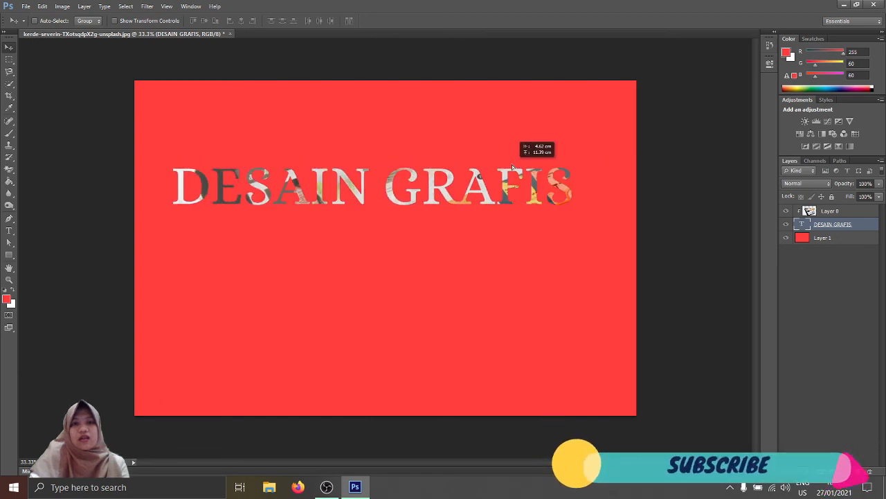
{"action": "left_click_drag", "start_coordinate": [512, 168], "coordinate": [524, 215]}
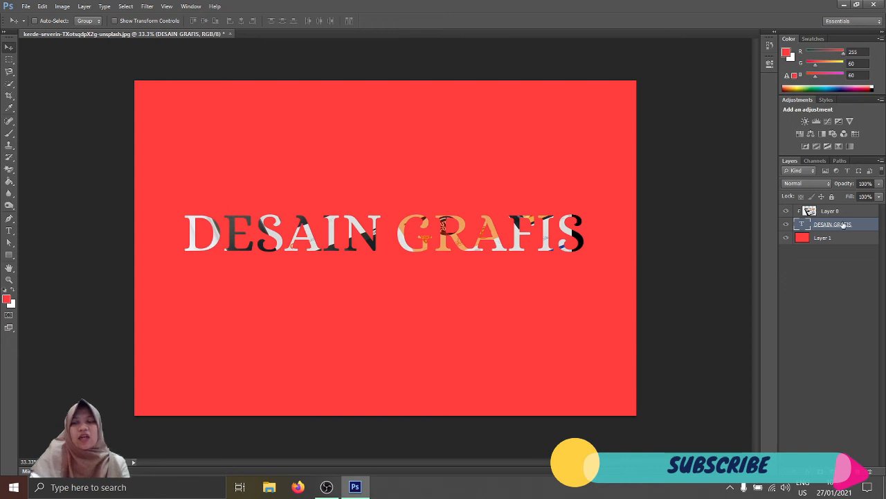
{"action": "left_click", "coordinate": [845, 212]}
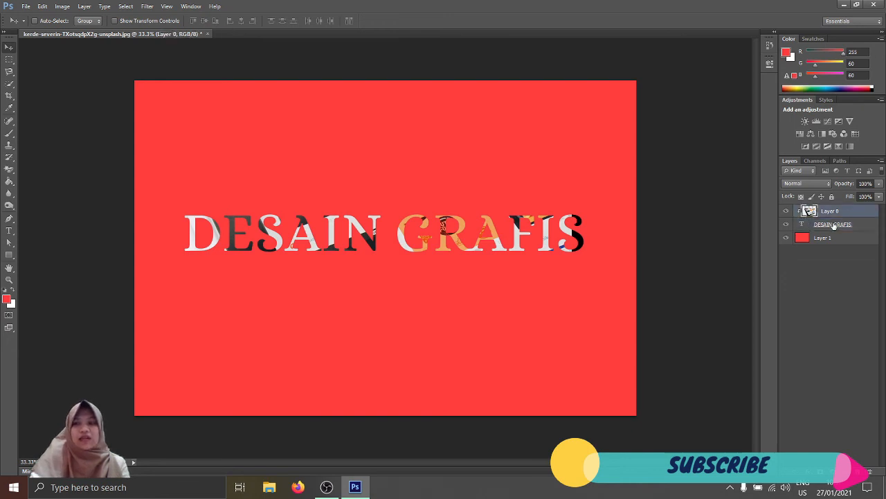
{"action": "left_click_drag", "start_coordinate": [485, 239], "coordinate": [459, 296]}
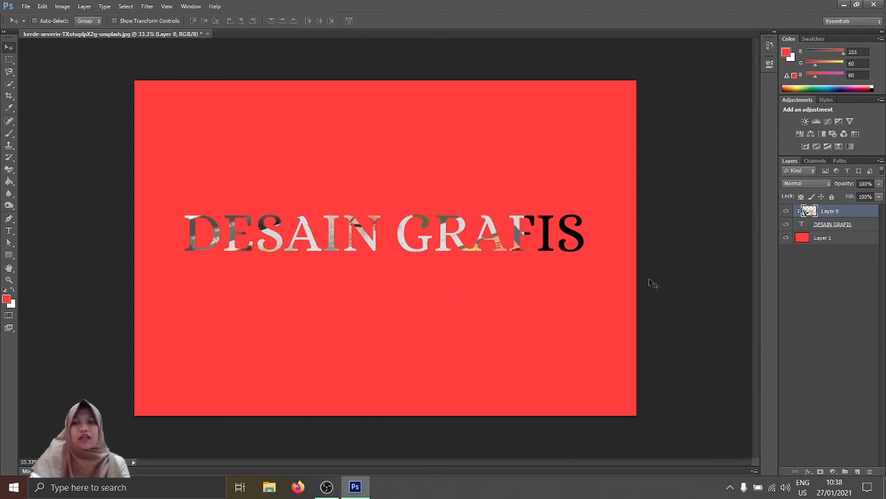
Step: Select the tablet photo and DESAIN GRAFIS text layers together and move them as one over the red background
{"action": "left_click", "coordinate": [865, 216], "text": "ctrl"}
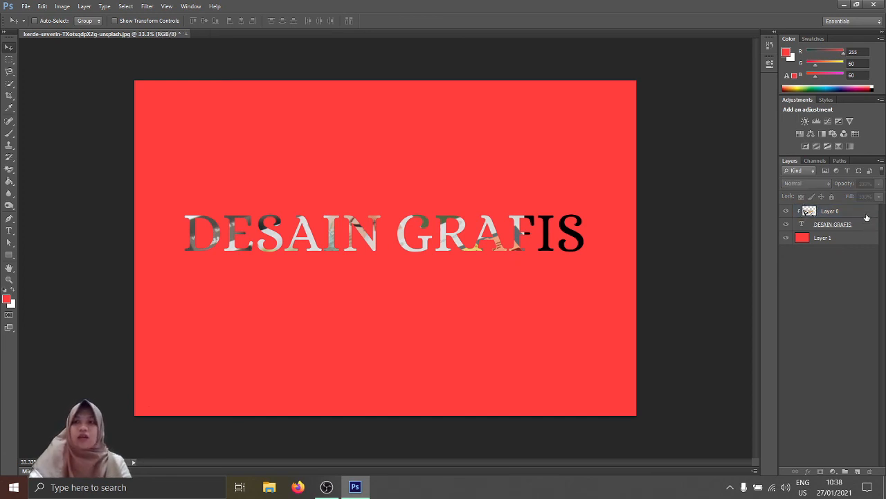
{"action": "left_click", "coordinate": [866, 216]}
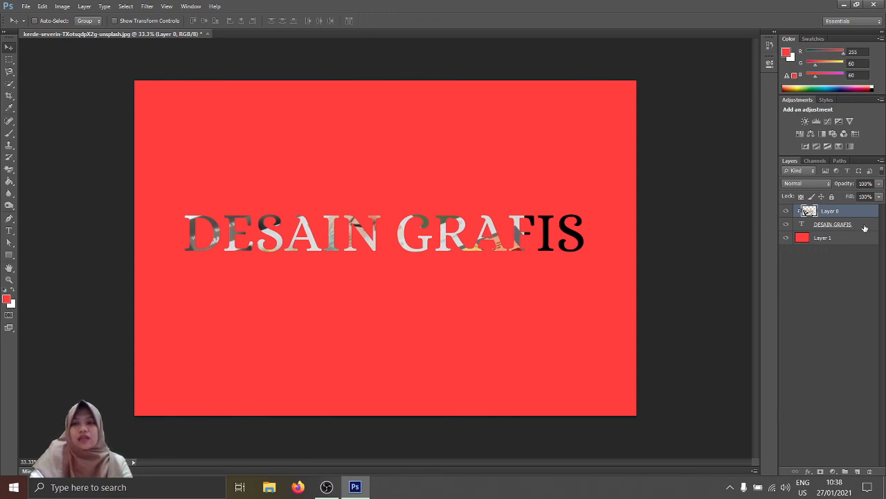
{"action": "left_click", "coordinate": [864, 225], "text": "ctrl"}
{"action": "left_click_drag", "start_coordinate": [520, 226], "coordinate": [515, 182]}
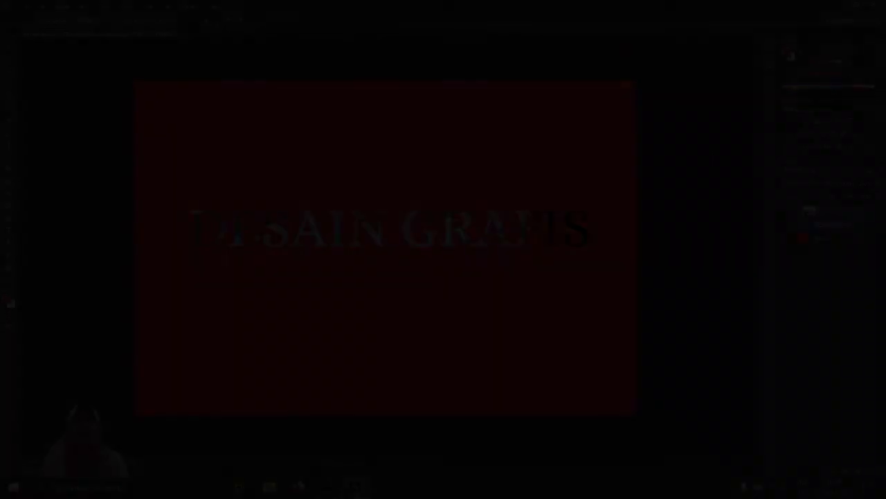